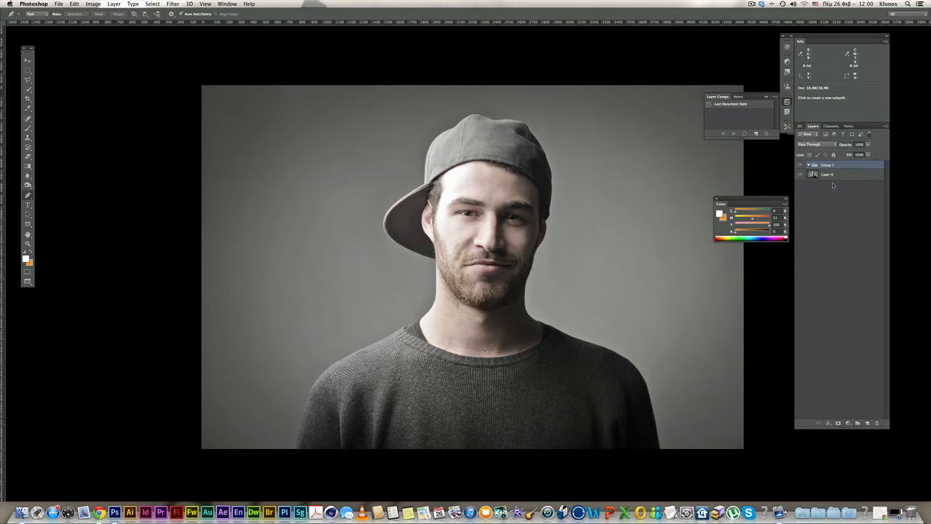
- Drag Group 1 to the trash so only the portrait on Layer 0 remains
left_click_drag(833, 167, 876, 422)
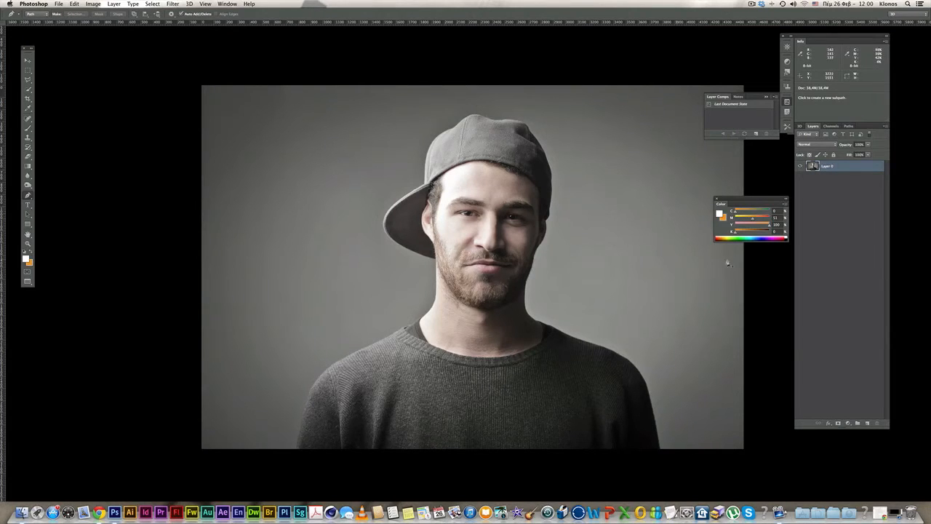
- Add a new empty group and begin a pen path along the cap and hair edge
left_click(859, 424)
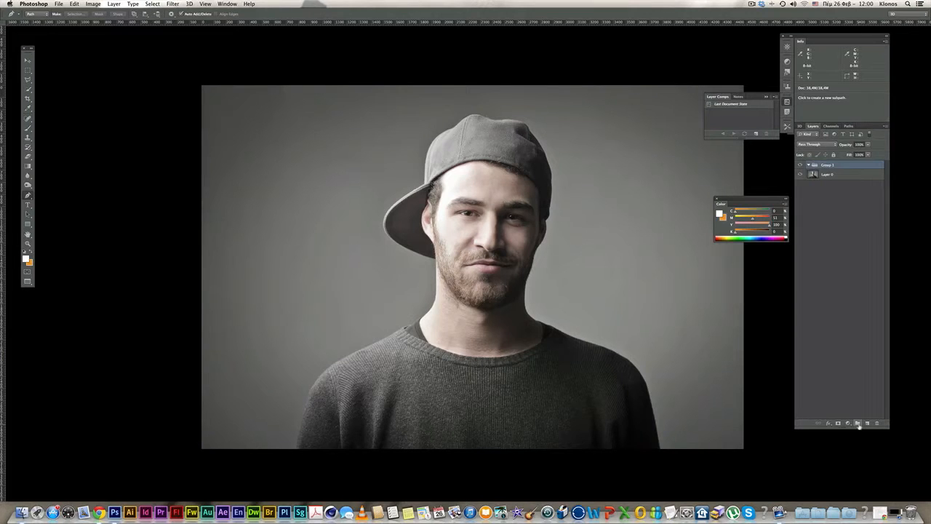
left_click(447, 181, "super")
left_click(445, 181, "super")
left_click(441, 180, "super")
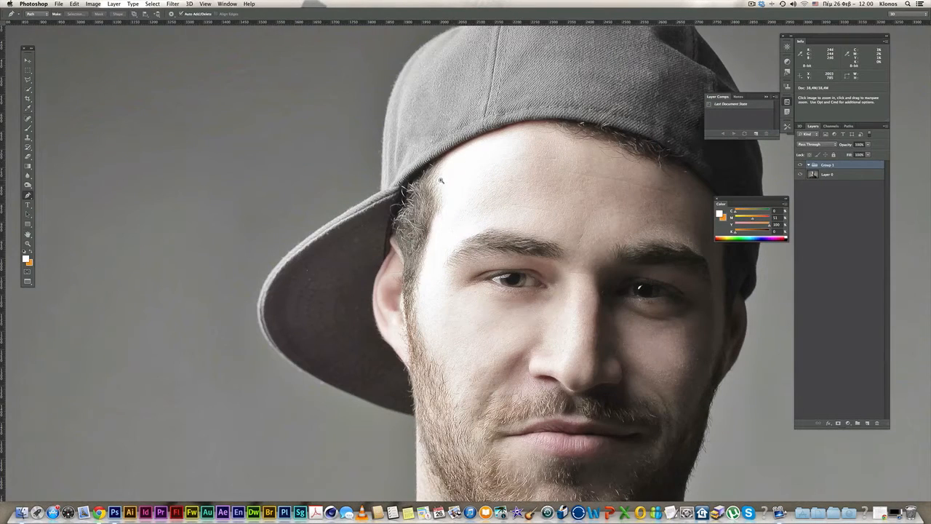
left_click(470, 148)
left_click_drag(403, 191, 398, 205)
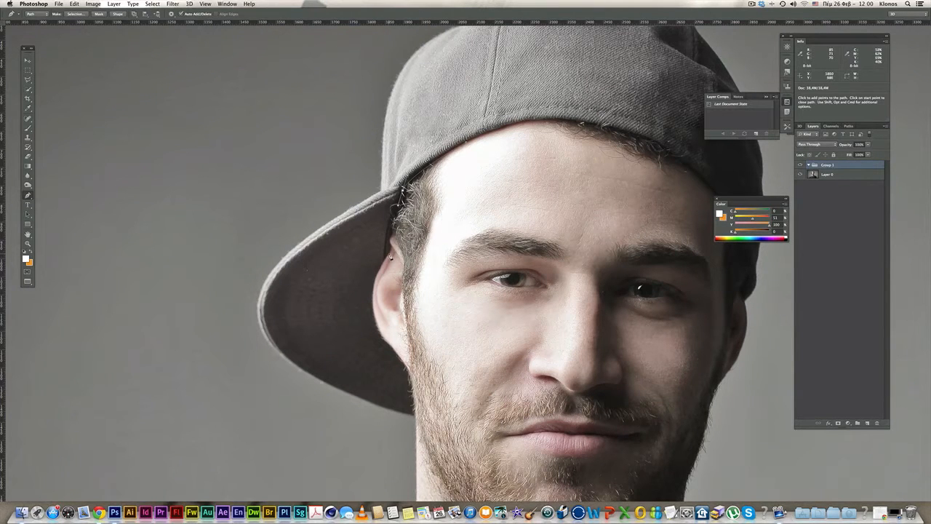
left_click_drag(388, 260, 387, 263)
- Continue the path around the ear and down toward the shoulder
left_click_drag(425, 309, 381, 195)
left_click(390, 294, "super")
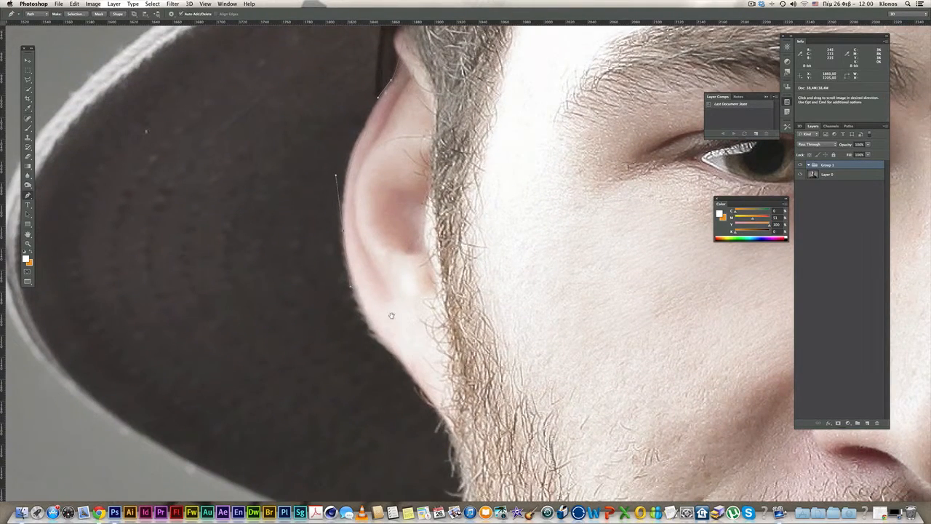
scroll(352, 289, "down", 5)
left_click_drag(395, 252, 416, 281)
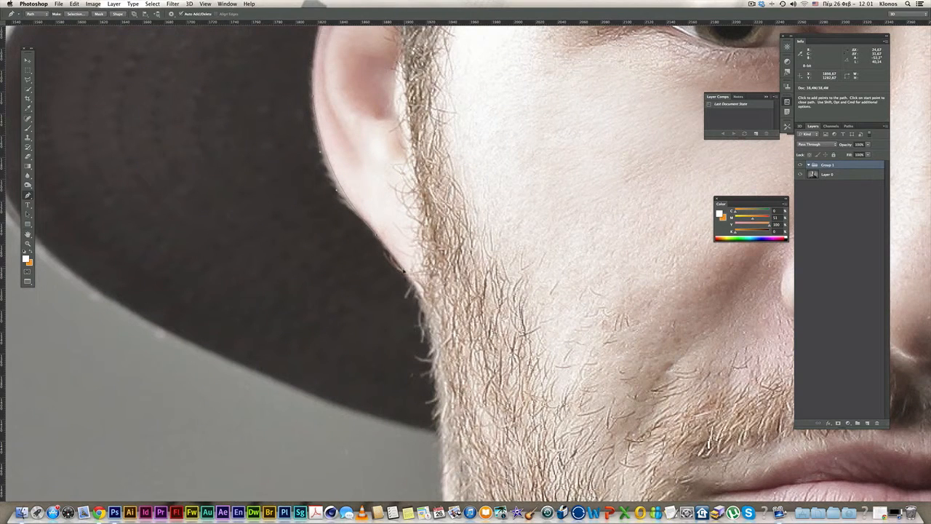
scroll(404, 269, "down", 5)
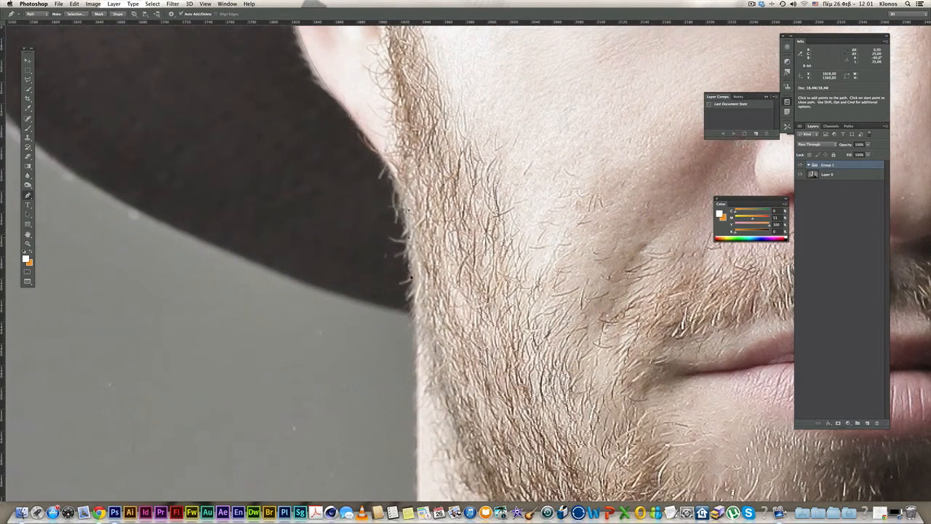
scroll(414, 305, "down", 9)
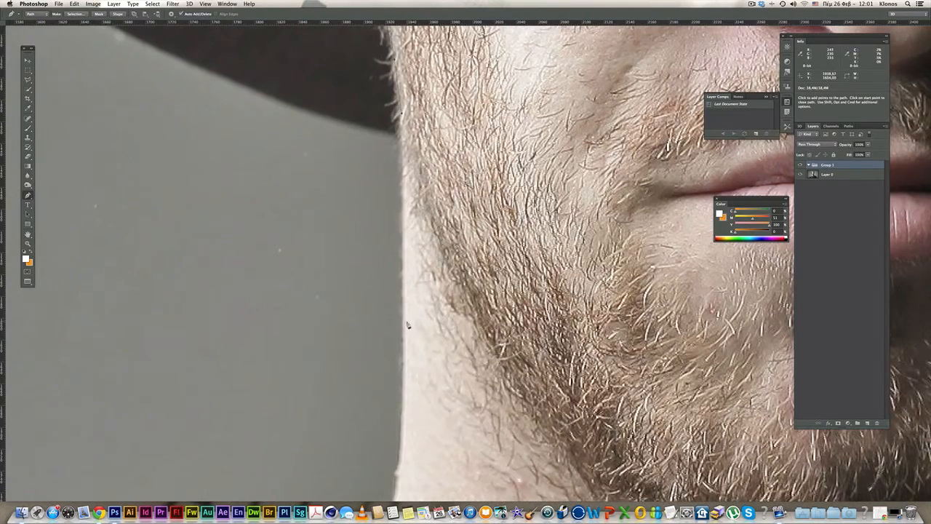
scroll(405, 335, "down", 10)
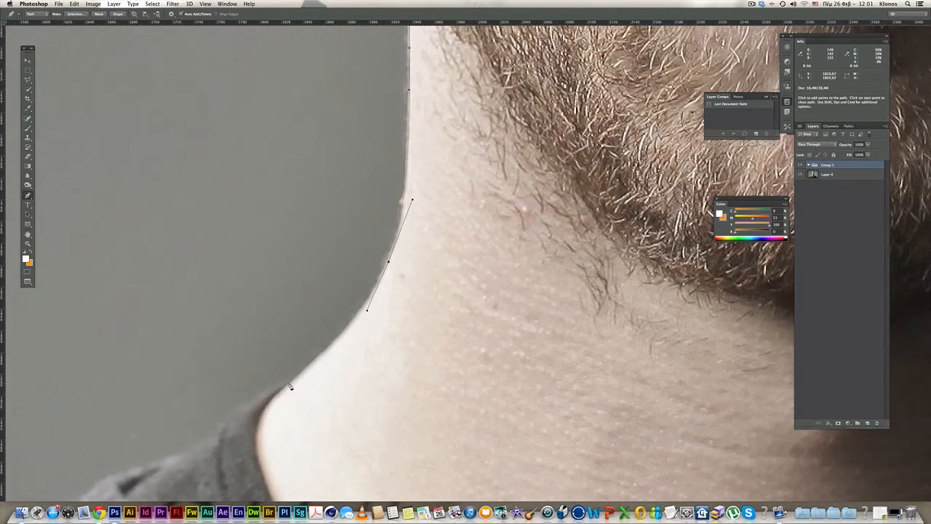
scroll(370, 135, "down", 7)
scroll(424, 376, "right", 15)
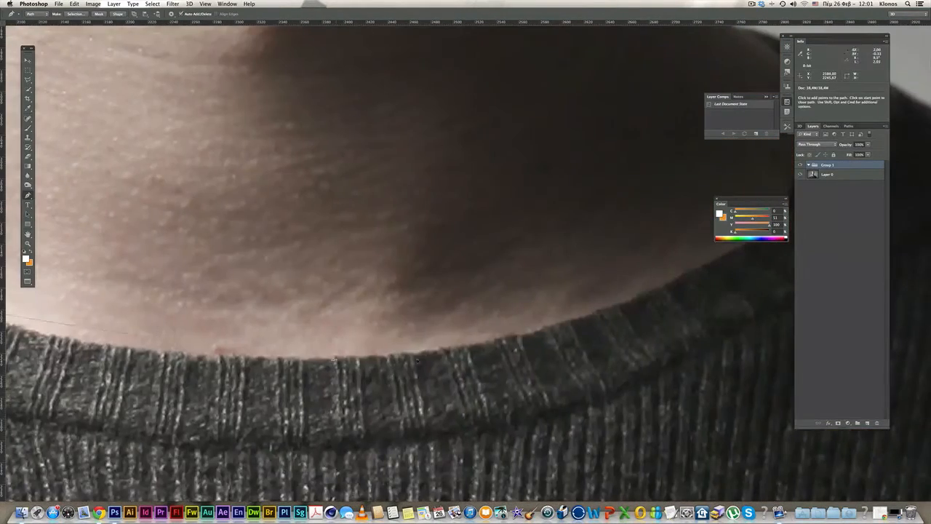
left_click_drag(436, 369, 500, 338)
- Trace the path along the collar and up the neck edge
left_click_drag(545, 239, 547, 171)
left_click_drag(481, 126, 443, 108)
left_click_drag(444, 108, 538, 372)
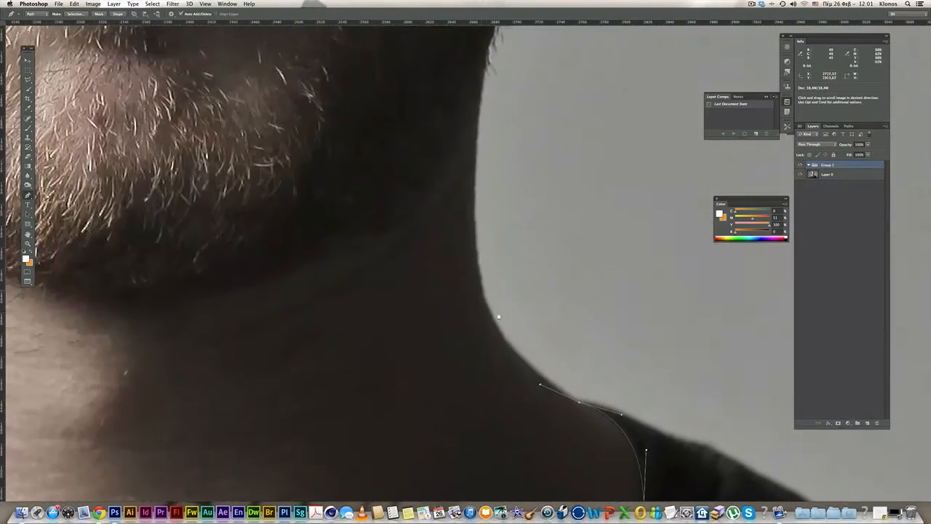
left_click_drag(484, 272, 476, 245)
left_click_drag(476, 245, 497, 443)
left_click_drag(499, 273, 507, 206)
- Carry the path along the jaw, past the ear and along the cap brim
scroll(507, 207, "up", 7)
left_click_drag(585, 138, 598, 123)
scroll(598, 123, "up", 5)
left_click_drag(595, 197, 599, 187)
scroll(599, 187, "up", 8)
left_click(590, 219)
left_click_drag(607, 263, 580, 121)
scroll(605, 197, "up", 5)
scroll(580, 121, "up", 10)
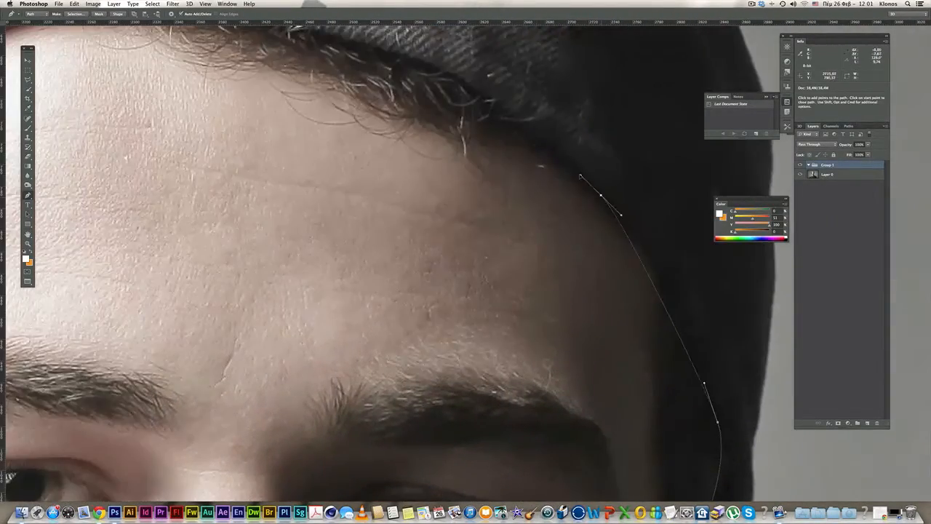
left_click_drag(604, 199, 536, 144)
scroll(536, 144, "down", 3)
scroll(537, 144, "left", 6)
left_click_drag(497, 78, 272, 118)
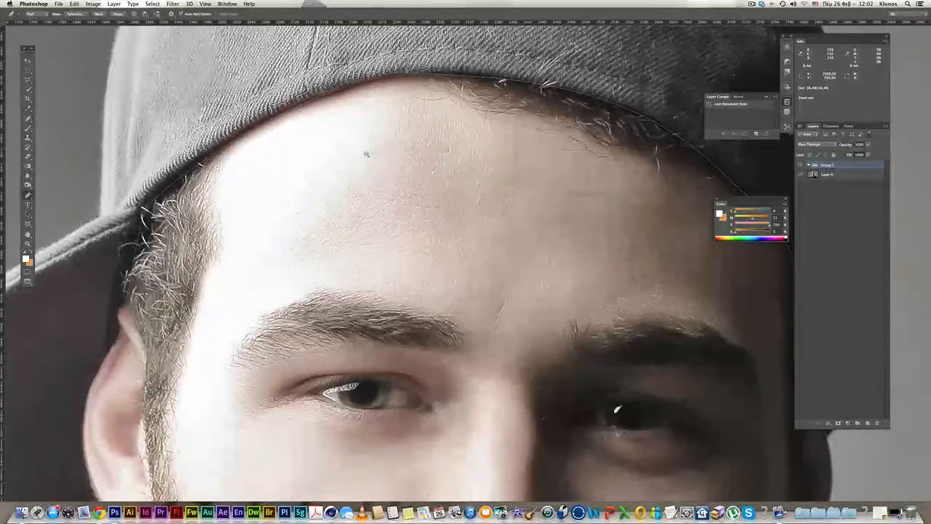
- Zoom out and center the whole portrait with its traced outline
key("super+minus")
key("super+minus")
left_click_drag(551, 150, 618, 53)
key("super+minus")
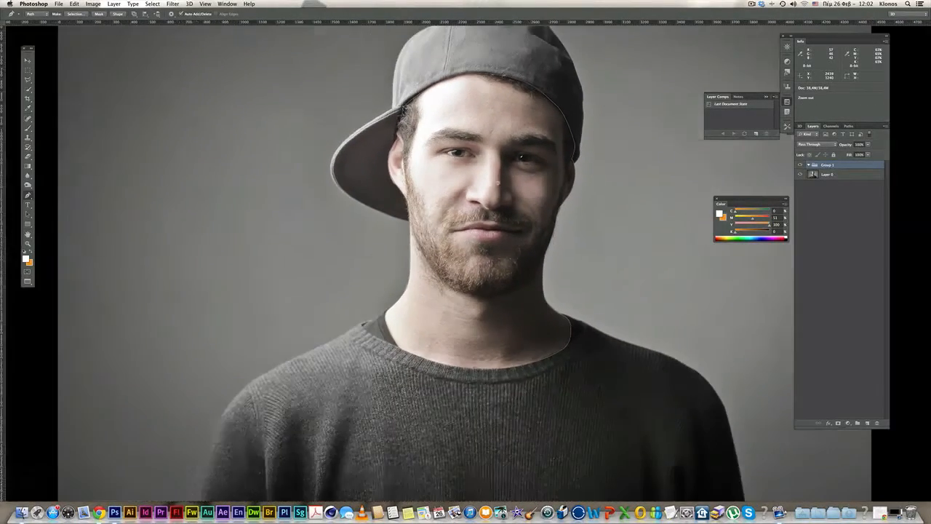
left_click_drag(584, 188, 574, 180)
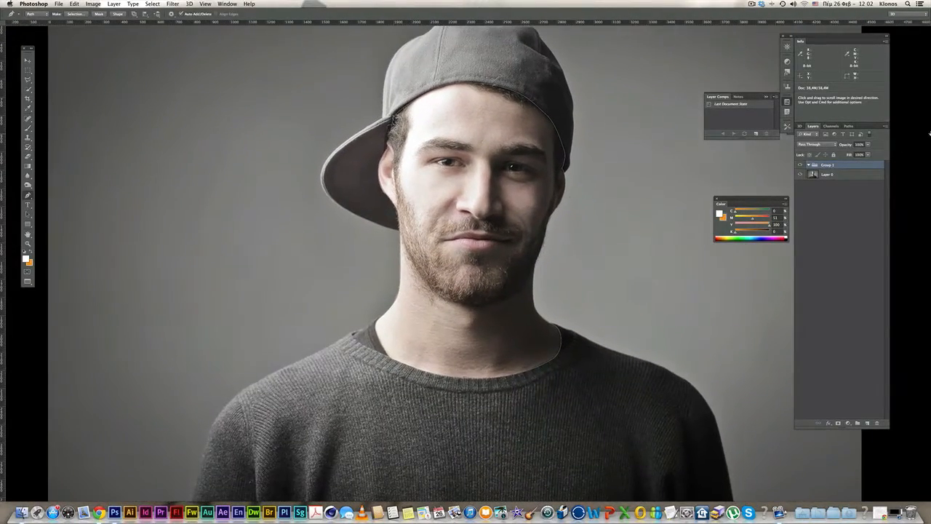
- Load the traced Work Path as a selection
left_click(849, 126)
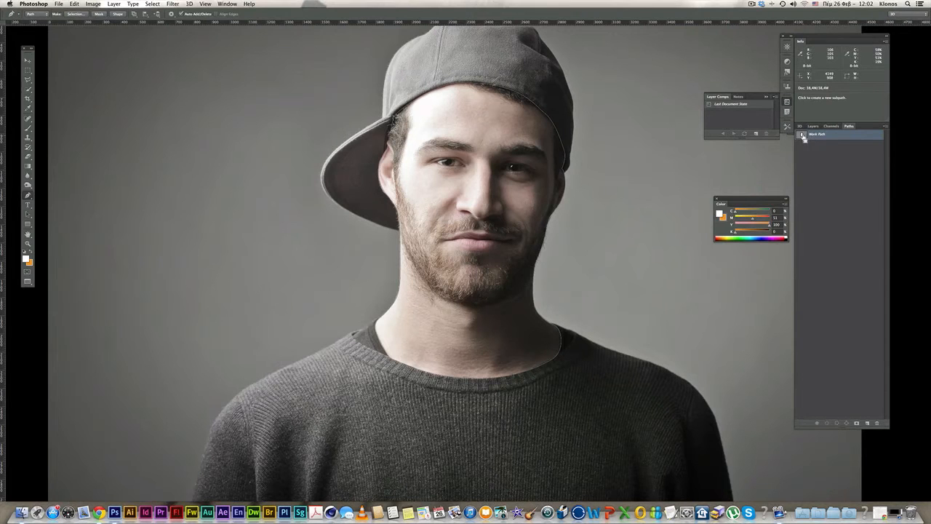
left_click(804, 137, "super")
left_click(813, 126)
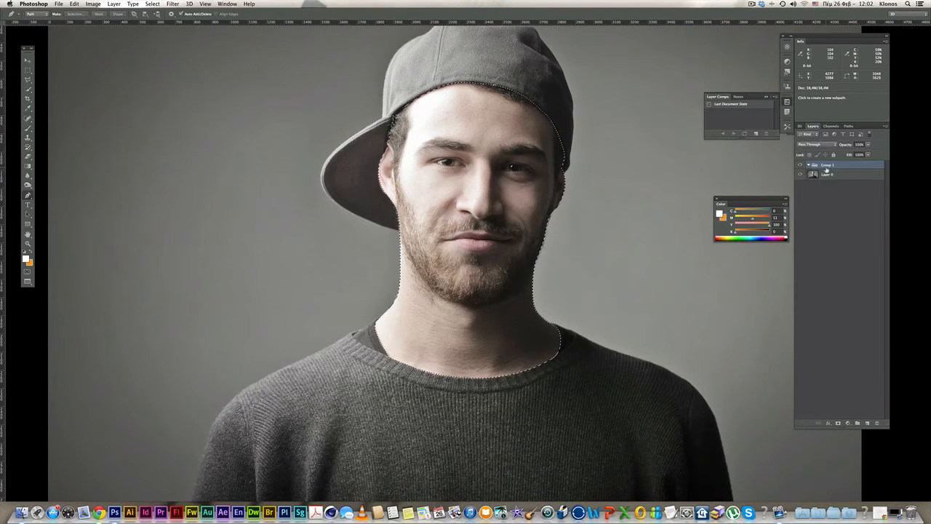
- Mask Group 1 with the selection and fill a new layer inside it with orange
left_click(838, 422)
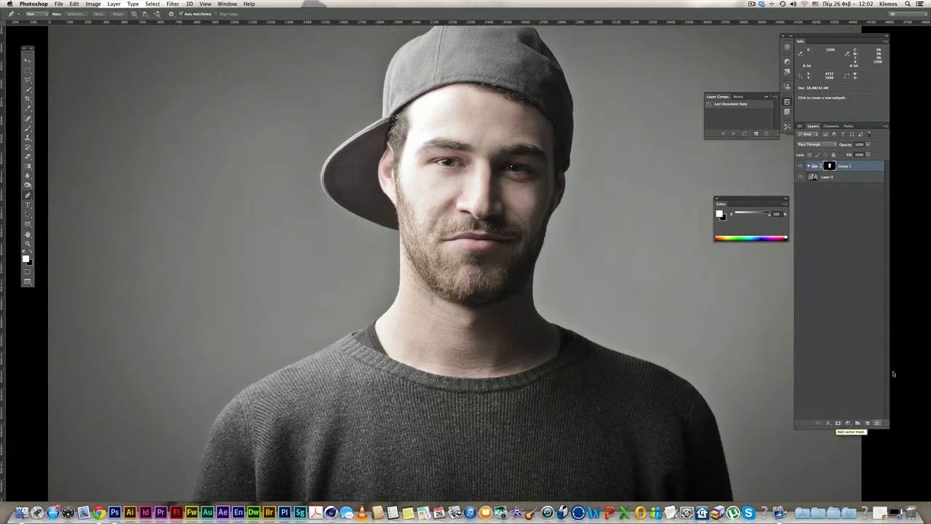
left_click(865, 423)
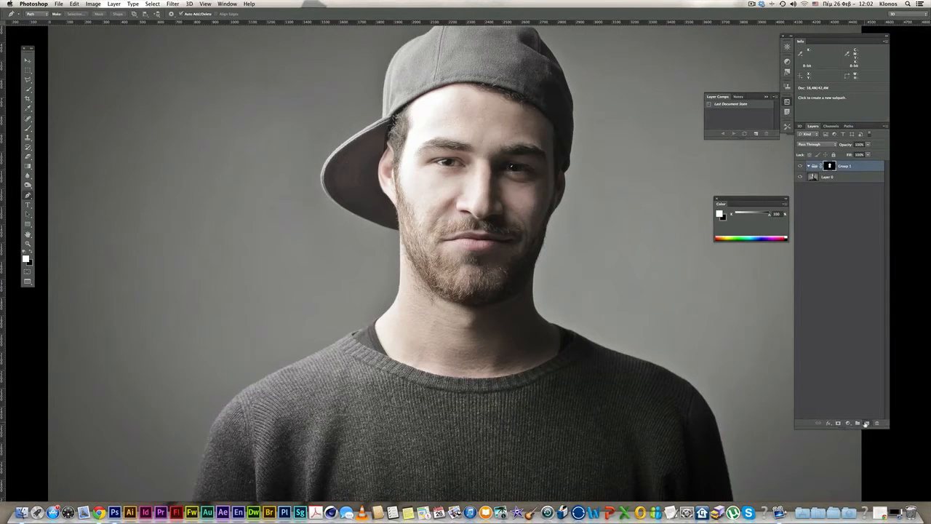
key("alt+BackSpace")
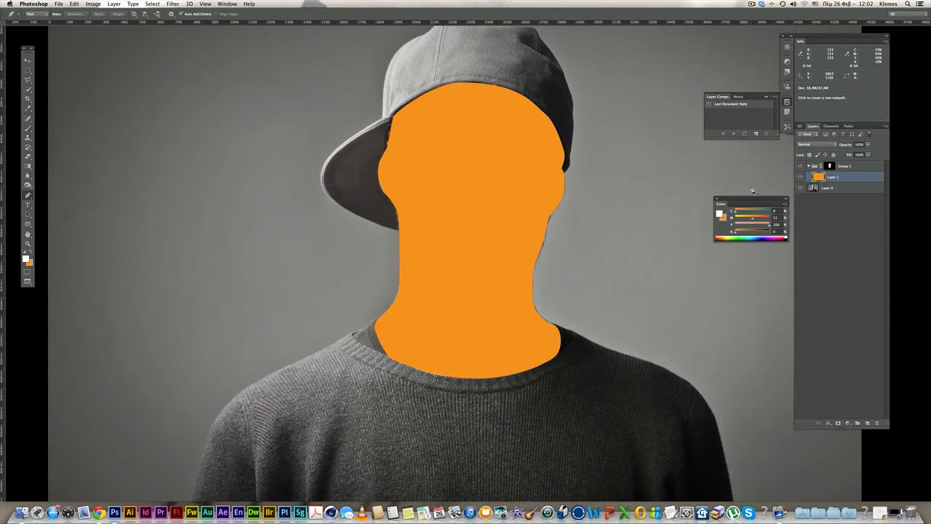
- Set Layer 1's blend mode to Multiply and select Group 1's mask
left_click(800, 177)
left_click(801, 177)
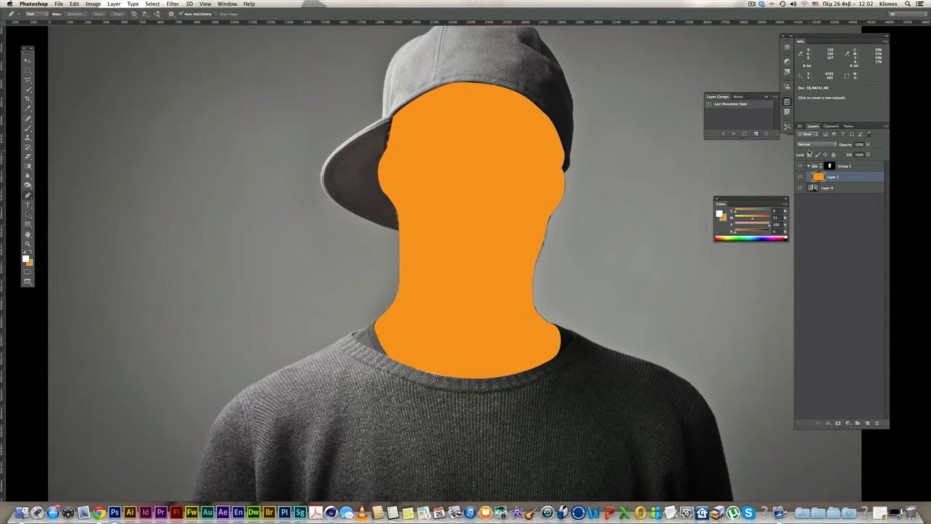
left_click(810, 145)
left_click(805, 167)
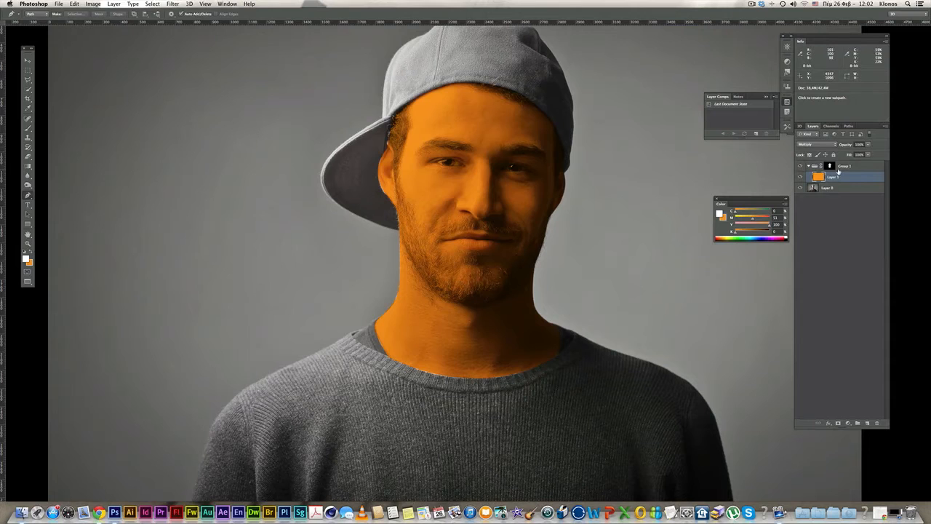
left_click(831, 167)
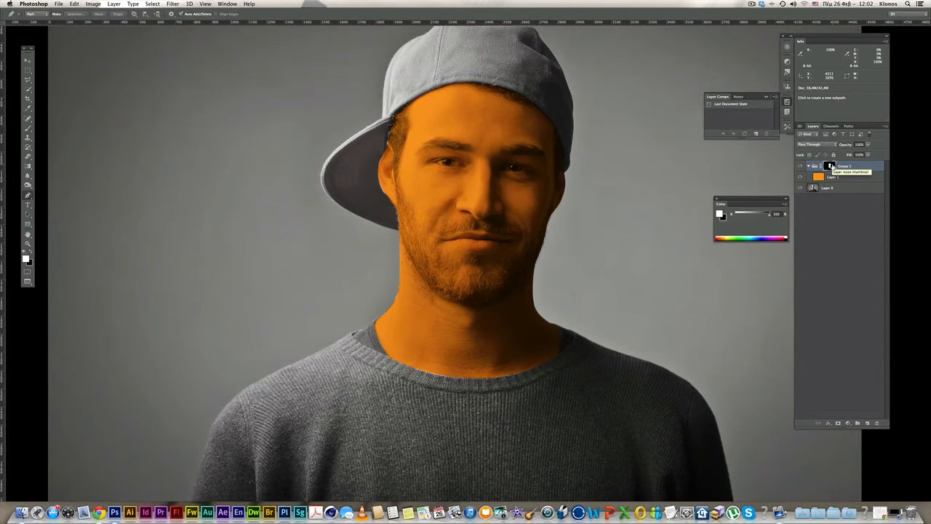
left_click(174, 3)
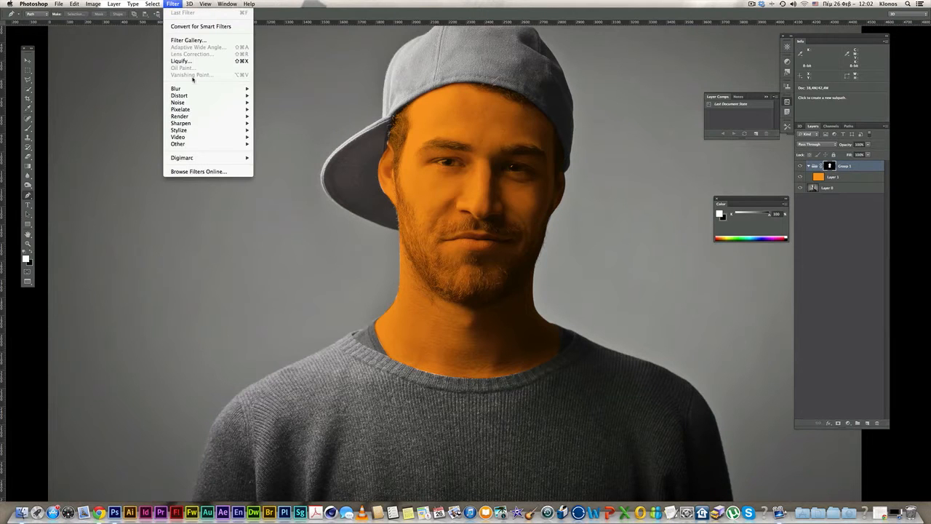
- Blur Group 1's mask with a 2-pixel Gaussian Blur, then switch to the Brush with black
mouse_move(211, 88)
left_click(278, 147)
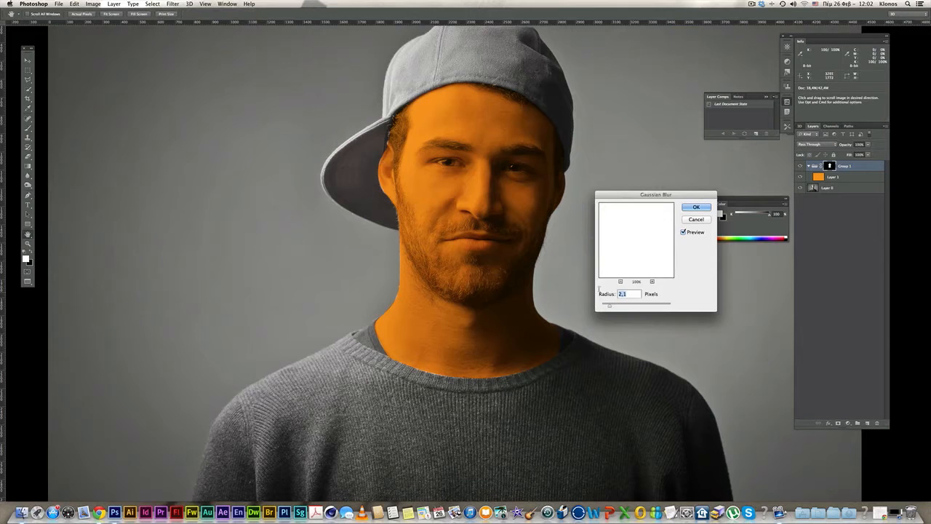
type("2")
left_click(697, 208)
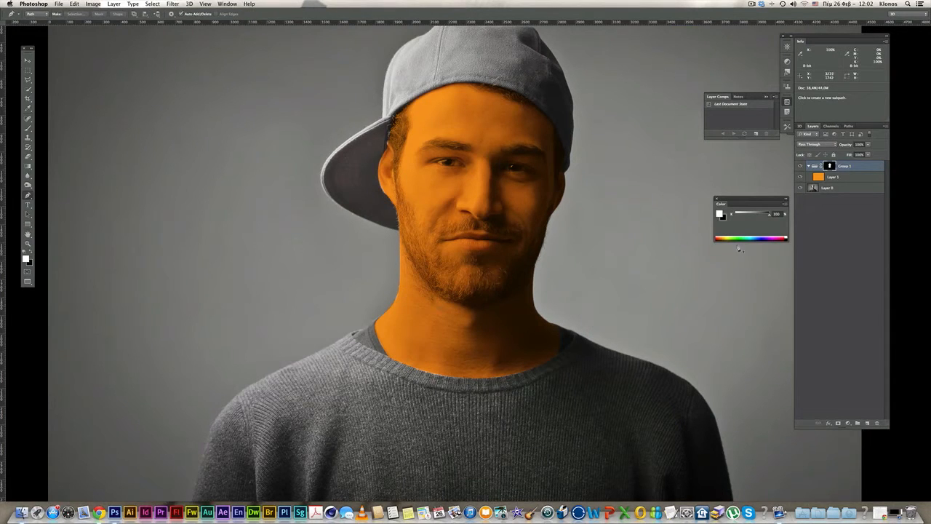
left_click(32, 252)
left_click(28, 129)
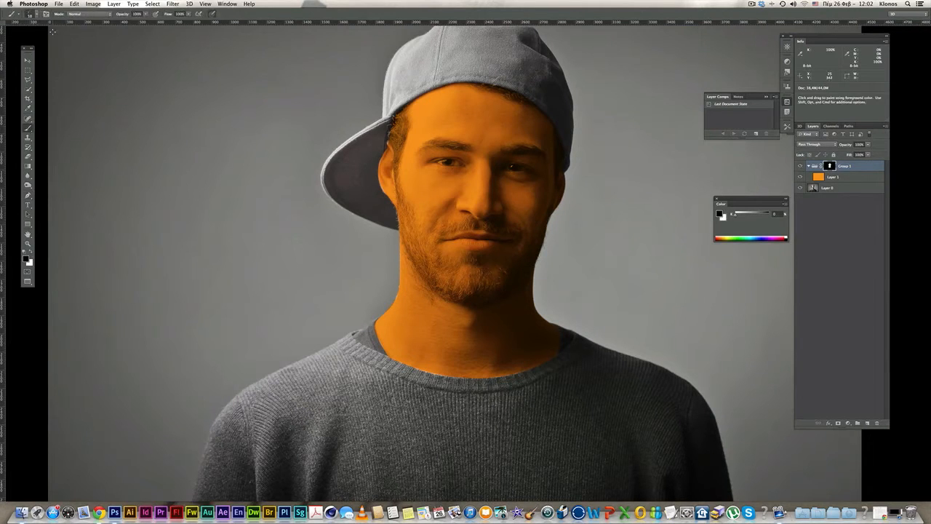
- Check the brush options and zoom in on the neck and collar
left_click(35, 15)
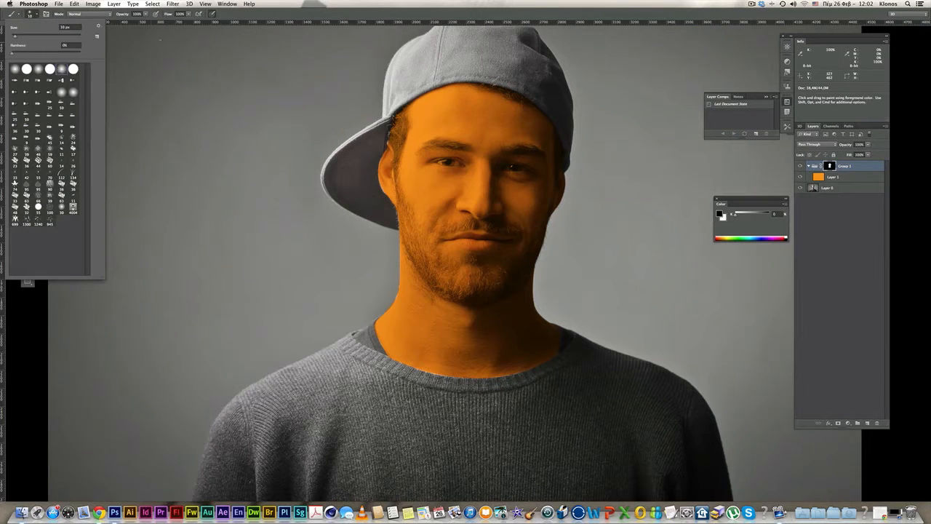
left_click(139, 144)
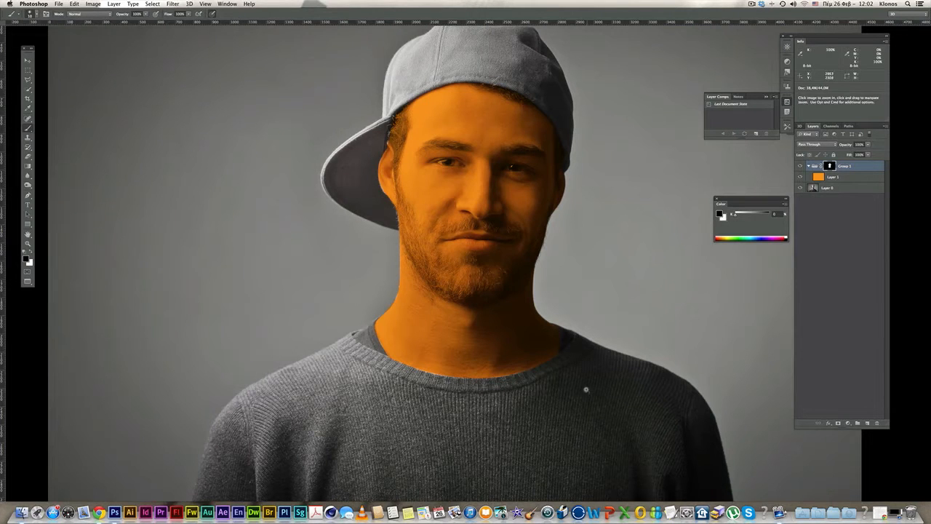
left_click(421, 321, "super")
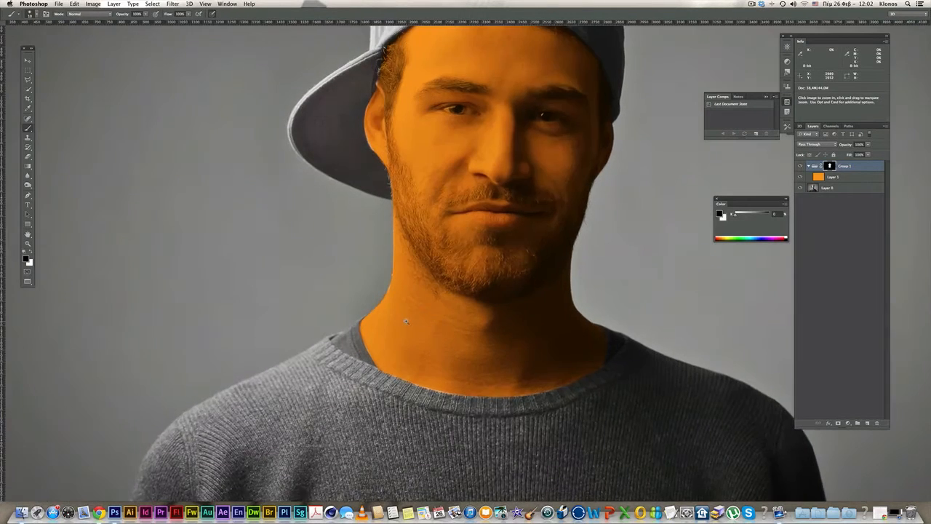
left_click(419, 323, "super")
double_click(367, 334, "super")
mouse_move(330, 363)
left_mouse_down()
mouse_move(332, 314)
mouse_move(370, 264)
left_mouse_up()
left_click(369, 263, "super")
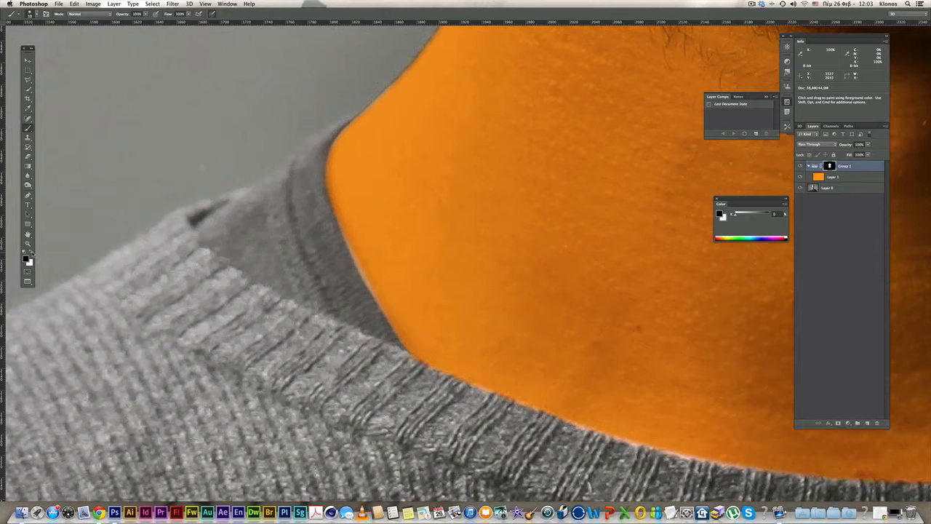
- Paint white along the collar edge of the mask to cover the light fringe
left_click(30, 251)
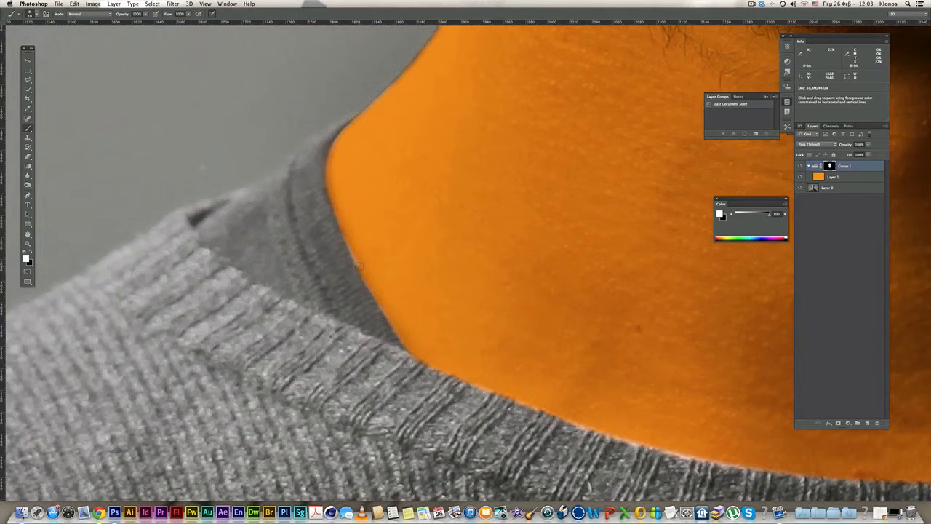
left_click(348, 232, "shift")
left_click_drag(648, 342, 482, 284)
left_click(565, 321, "alt")
left_click_drag(610, 304, 404, 335)
left_click_drag(563, 295, 362, 330)
left_click_drag(463, 343, 518, 377)
left_click_drag(357, 298, 640, 386)
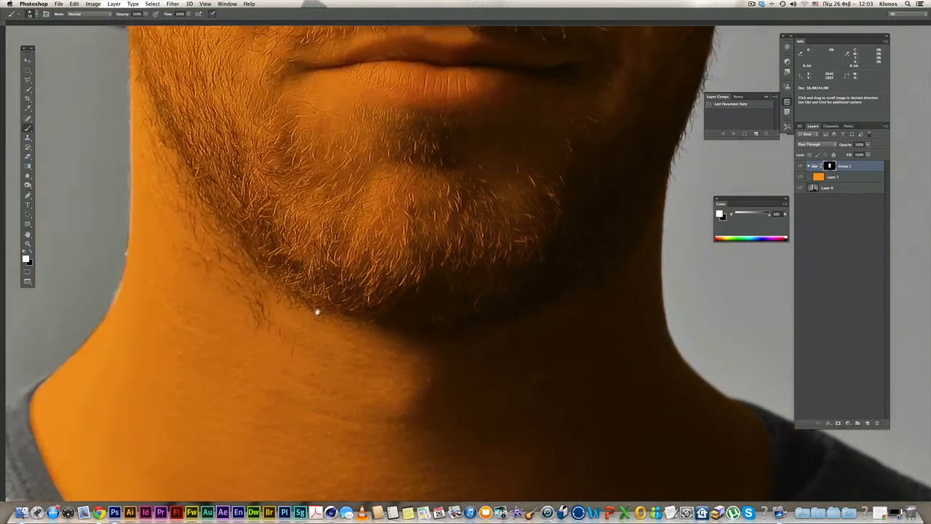
left_click_drag(316, 312, 446, 340)
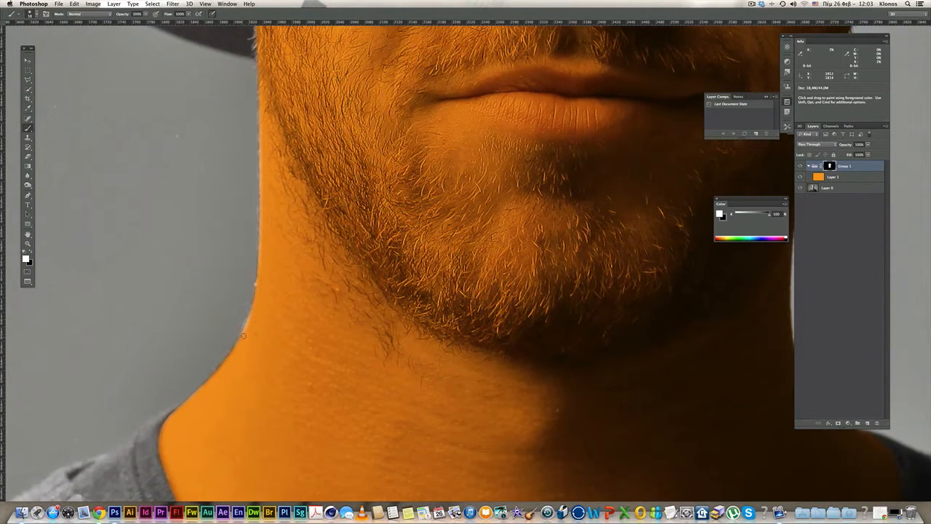
- Undo the stray neck stroke and touch up the mask at the top of the ear
scroll(258, 316, "up", 2)
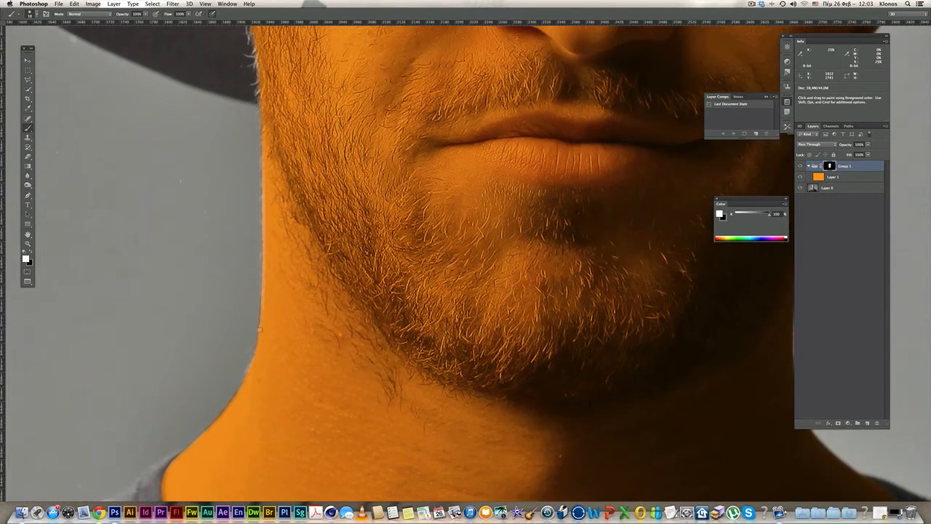
scroll(259, 329, "up", 5)
key("super+z")
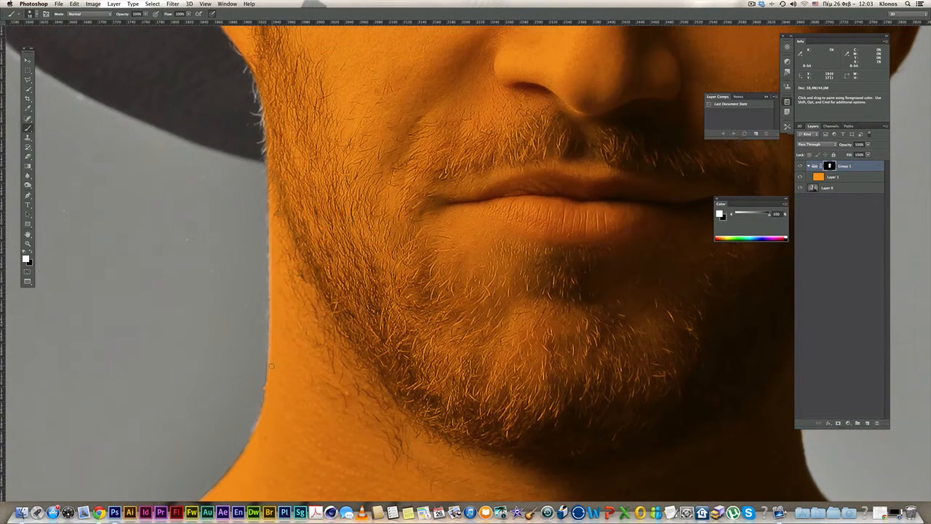
left_click_drag(289, 160, 317, 234)
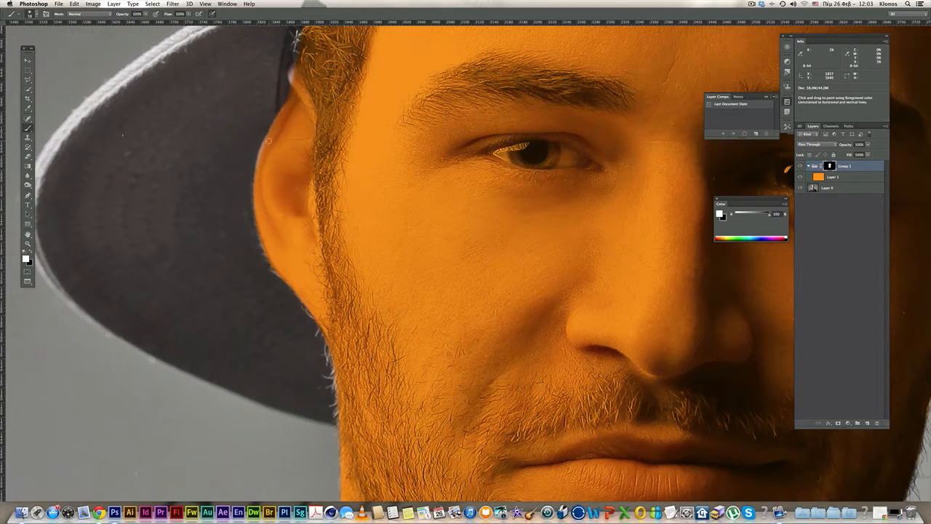
mouse_move(284, 116)
left_mouse_down()
mouse_move(275, 160)
mouse_move(282, 110)
left_mouse_up()
- Clean the orange spill along the jaw edge and tint a stray jaw hair
left_click_drag(692, 218, 496, 284)
mouse_move(72, 310)
left_mouse_down()
mouse_move(272, 270)
mouse_move(509, 120)
left_mouse_up()
key("super+plus")
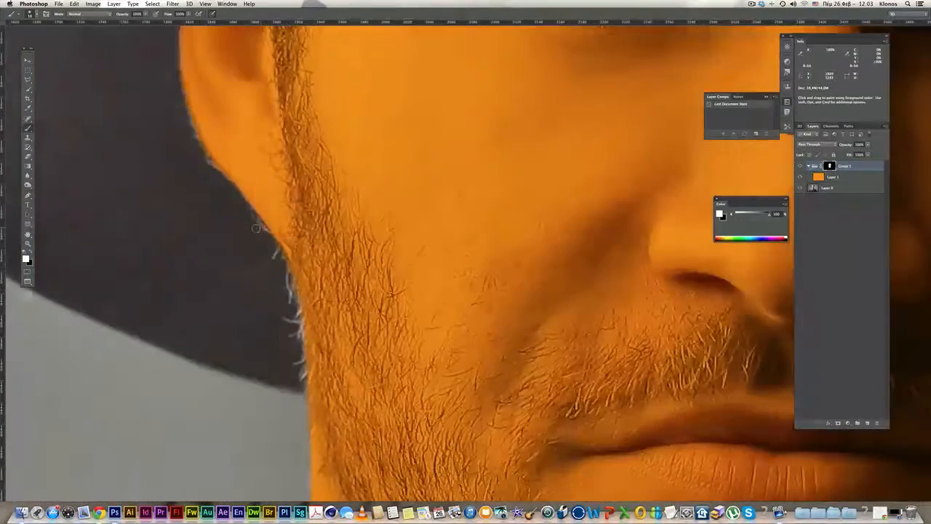
left_click_drag(291, 280, 306, 366)
mouse_move(291, 255)
left_mouse_down()
mouse_move(226, 255)
mouse_move(307, 255)
left_mouse_up()
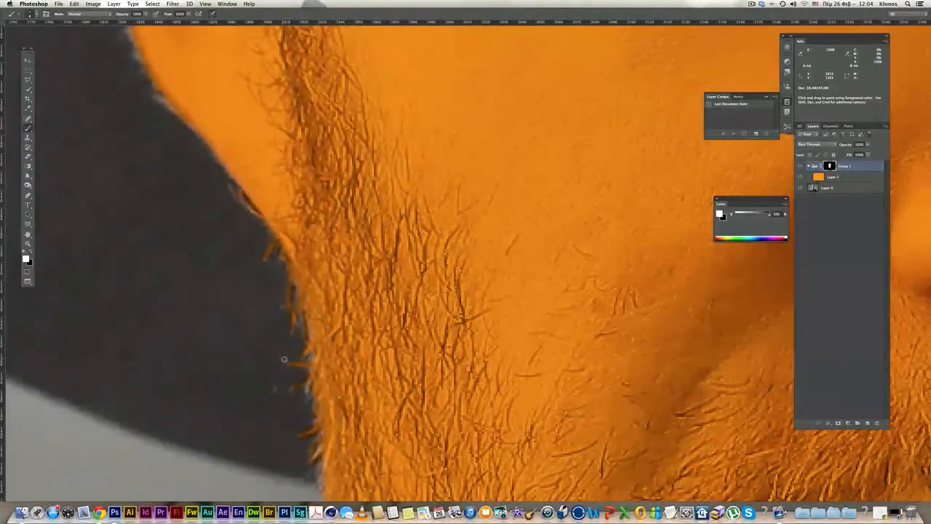
- Paint the stray temple hairs into the orange effect
scroll(431, 248, "down", 5)
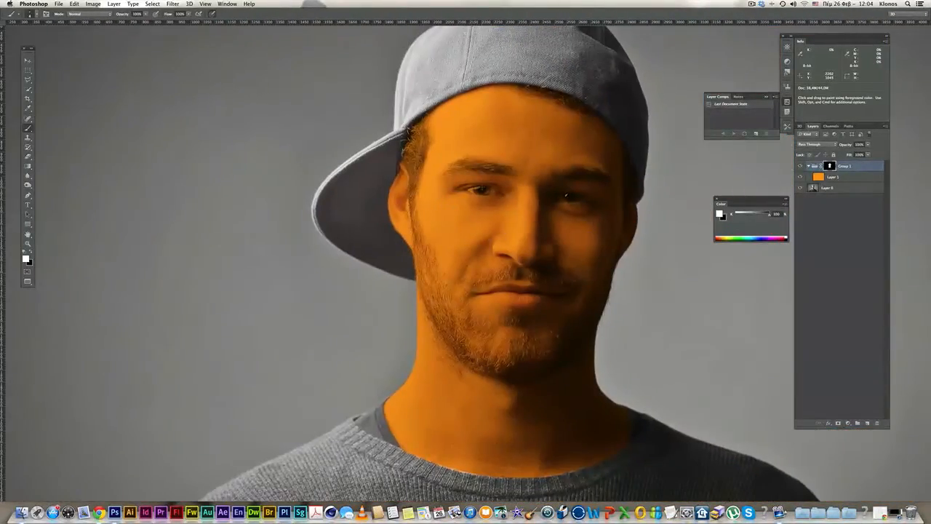
scroll(407, 156, "up", 5)
left_click_drag(362, 90, 383, 86)
mouse_move(394, 85)
left_mouse_down()
mouse_move(390, 136)
mouse_move(340, 169)
mouse_move(363, 208)
left_mouse_up()
scroll(374, 134, "up", 2)
left_click_drag(346, 214, 357, 225)
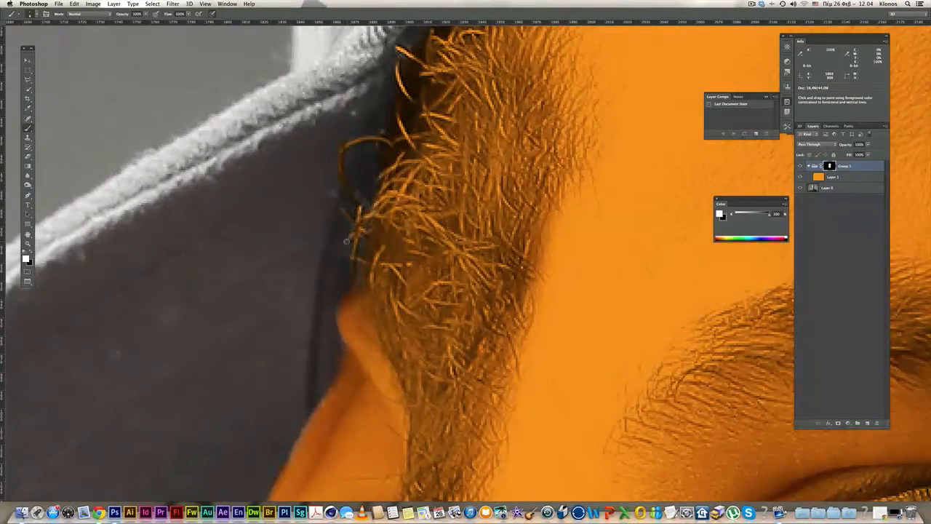
scroll(529, 241, "down", 5)
left_click_drag(590, 266, 509, 191)
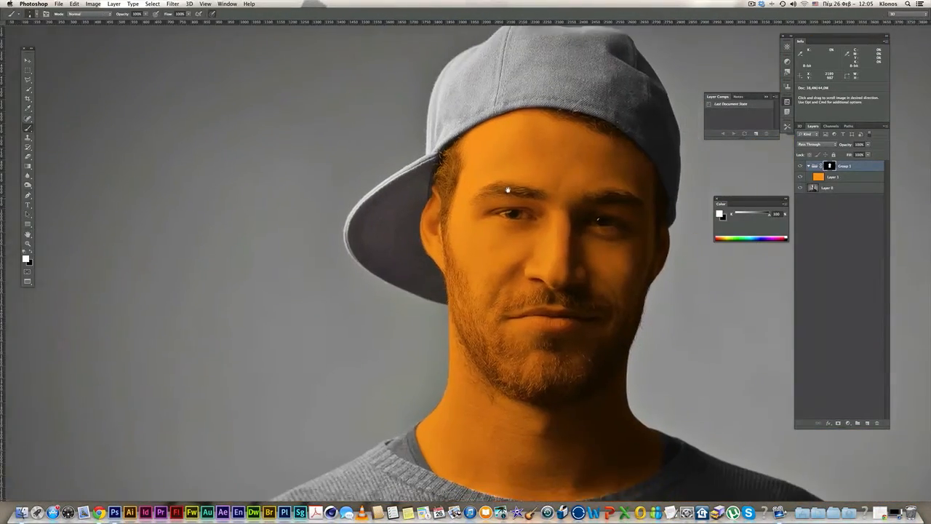
- Paint black on the mask along the left eye's lower and upper eyelids
left_click(582, 249, "super")
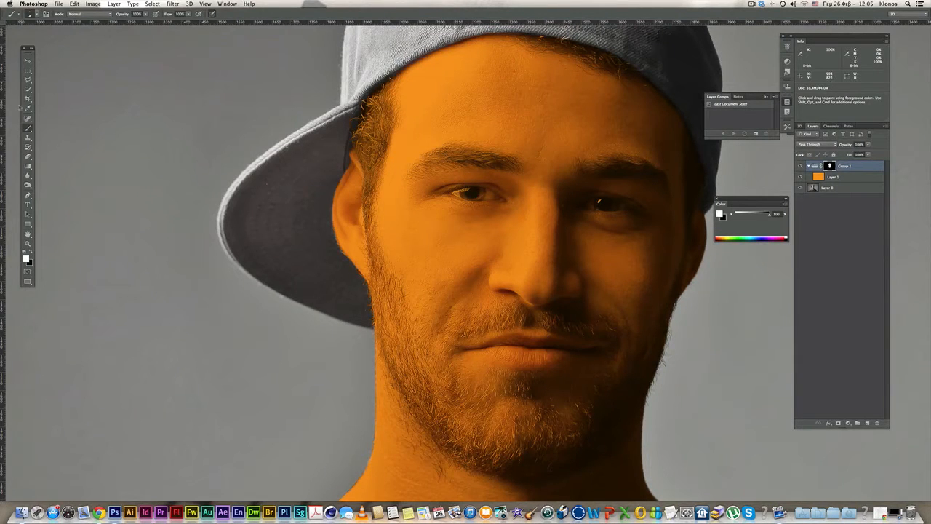
scroll(454, 209, "up", 2)
key("x")
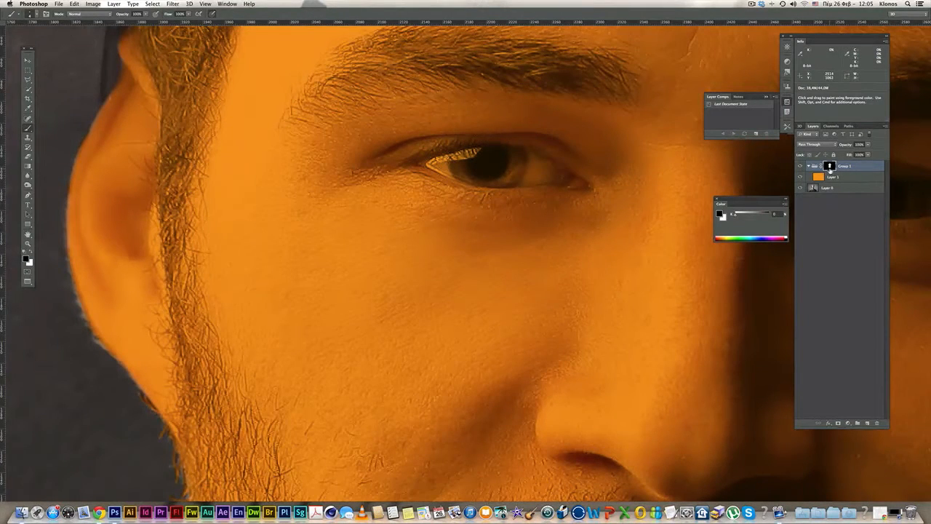
scroll(552, 173, "up", 1)
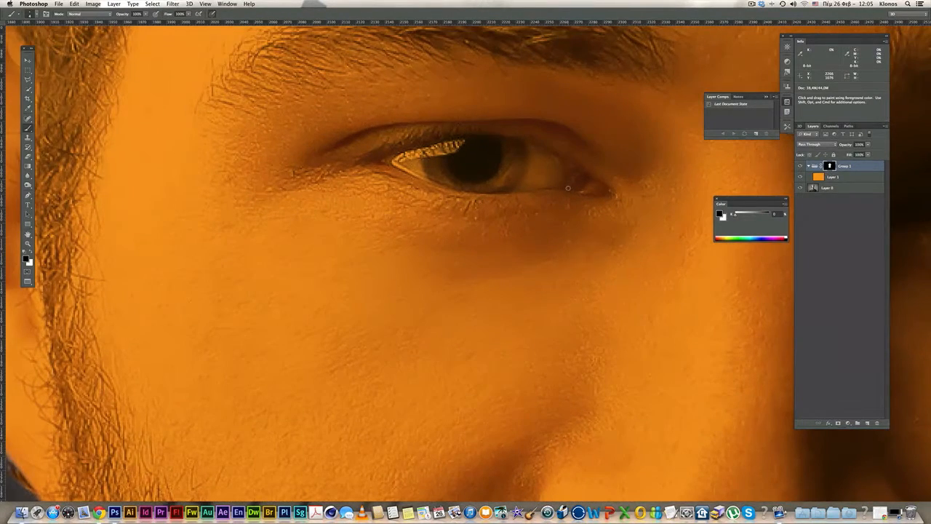
mouse_move(569, 187)
left_mouse_down()
mouse_move(468, 190)
mouse_move(394, 161)
mouse_move(434, 149)
left_mouse_up()
mouse_move(489, 142)
left_mouse_down()
mouse_move(548, 150)
mouse_move(581, 175)
mouse_move(565, 184)
mouse_move(574, 175)
mouse_move(531, 152)
mouse_move(555, 162)
mouse_move(542, 154)
mouse_move(489, 144)
mouse_move(461, 145)
mouse_move(433, 173)
mouse_move(555, 183)
left_mouse_up()
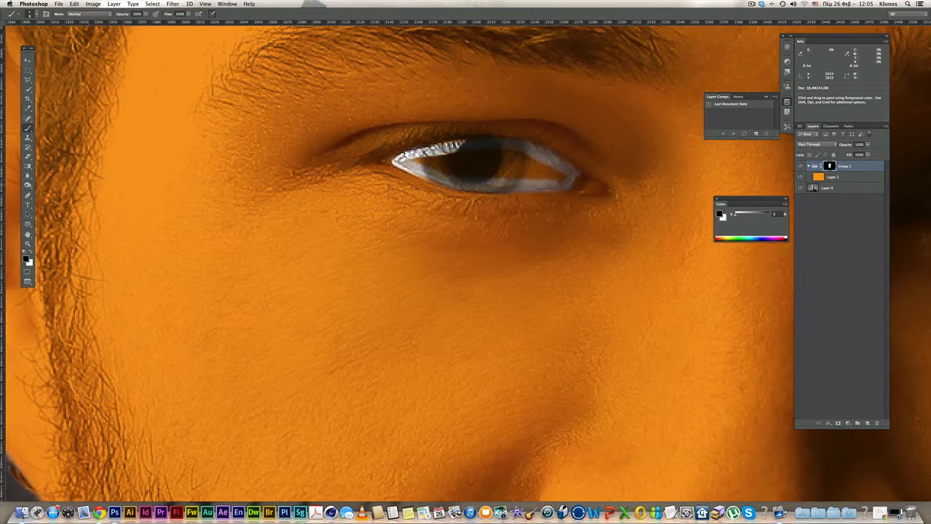
- Lasso the left eye and fill the mask selection with black, then deselect
key("l")
left_click(473, 145)
left_click(435, 158)
left_click(446, 181)
left_click(469, 185)
left_click(536, 187)
left_click(574, 178)
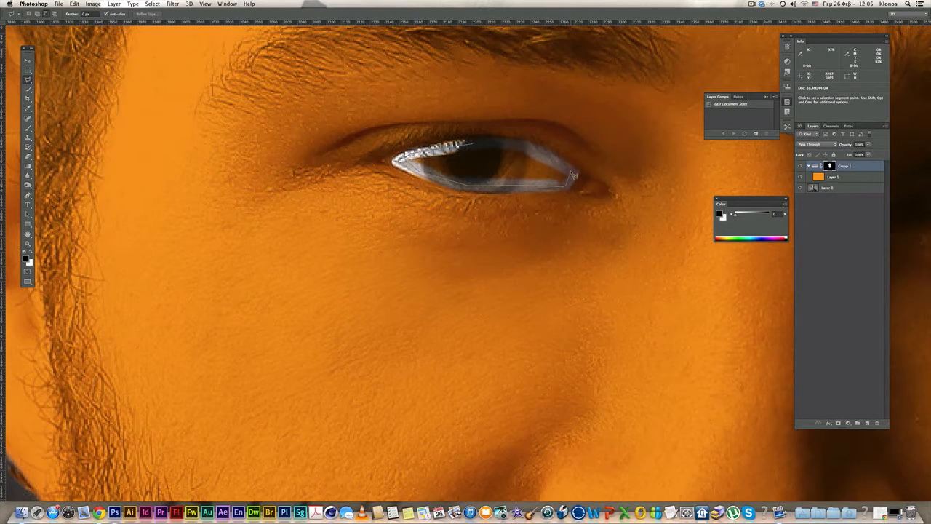
left_click(544, 161)
double_click(515, 147)
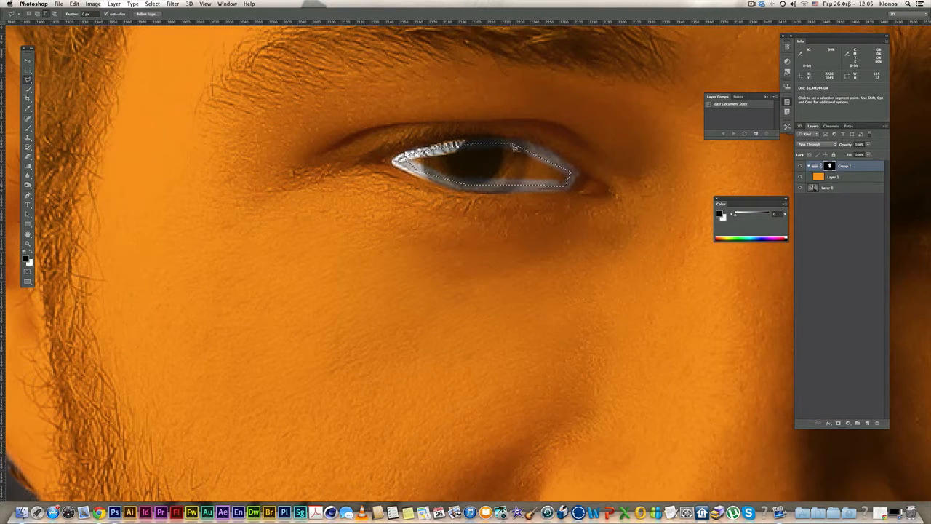
key("alt+BackSpace")
key("super+d")
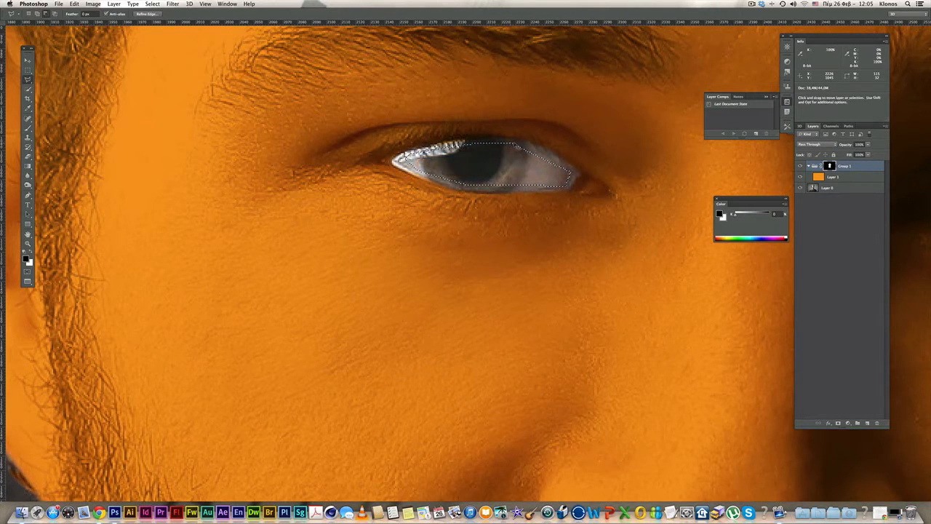
- Brush a straight black line along the right eye's lower lid
left_click(610, 182, "alt")
scroll(633, 199, "right", 5)
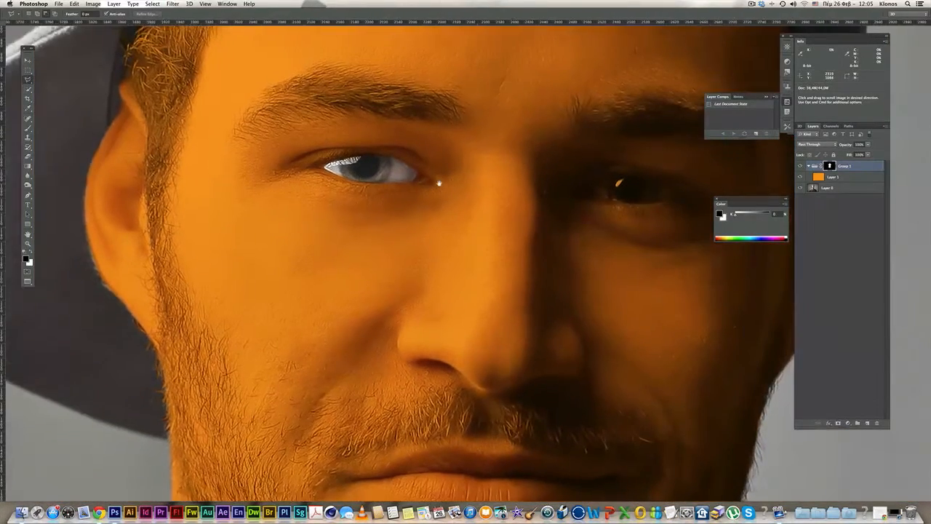
key("b")
left_click(562, 198, "super")
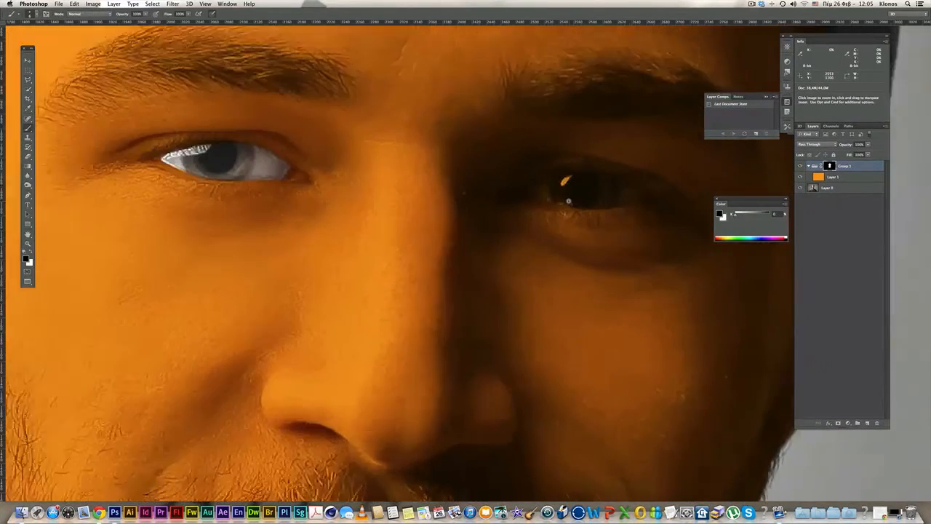
left_click_drag(472, 193, 451, 191)
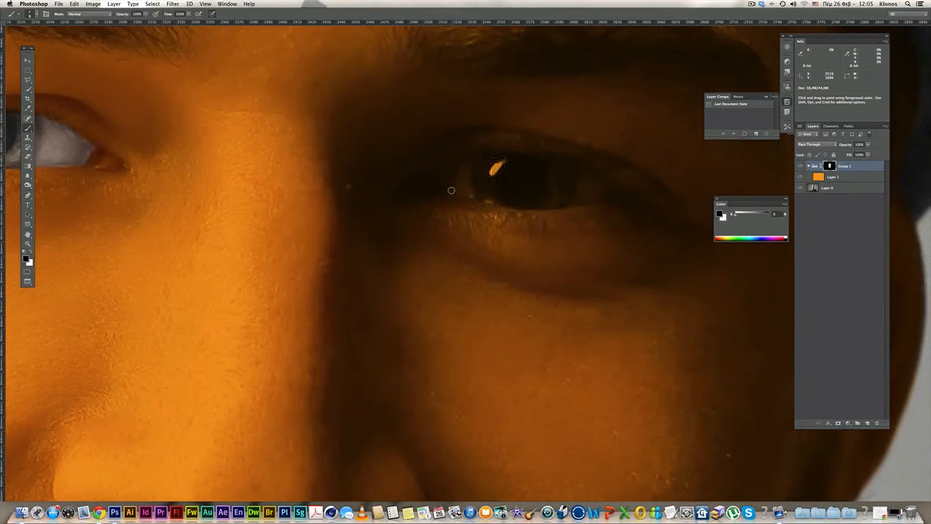
left_click(487, 200, "shift")
left_click(516, 207, "shift")
left_click(581, 205, "shift")
left_click(611, 204, "shift")
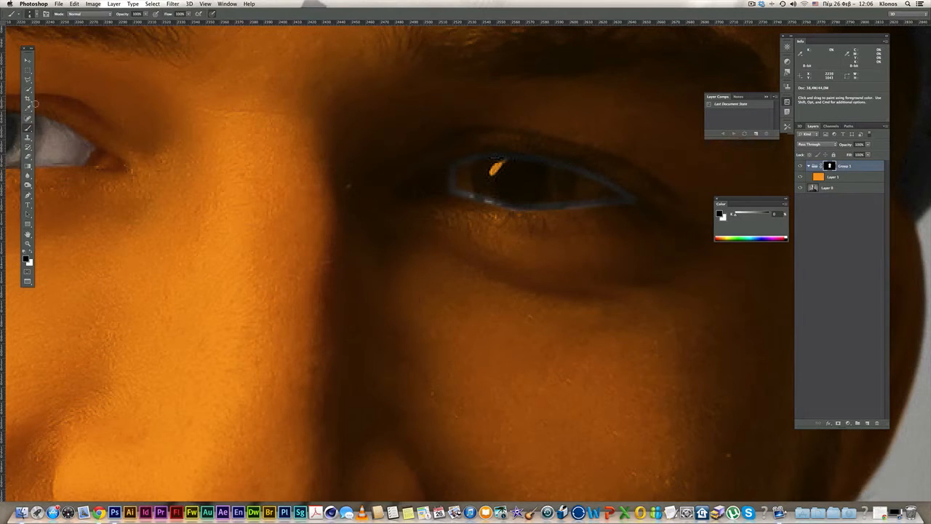
- Lasso the right eye, fill it black to remove the orange, deselect and zoom out
left_click(28, 78)
left_click(452, 189)
left_click(506, 205)
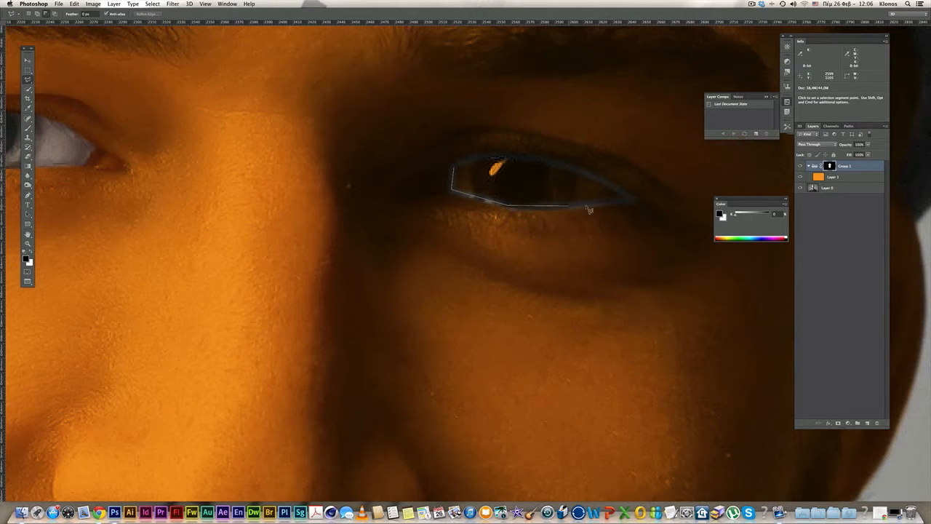
left_click(629, 201)
left_click(609, 179)
left_click(516, 156)
double_click(470, 160)
key("alt+BackSpace")
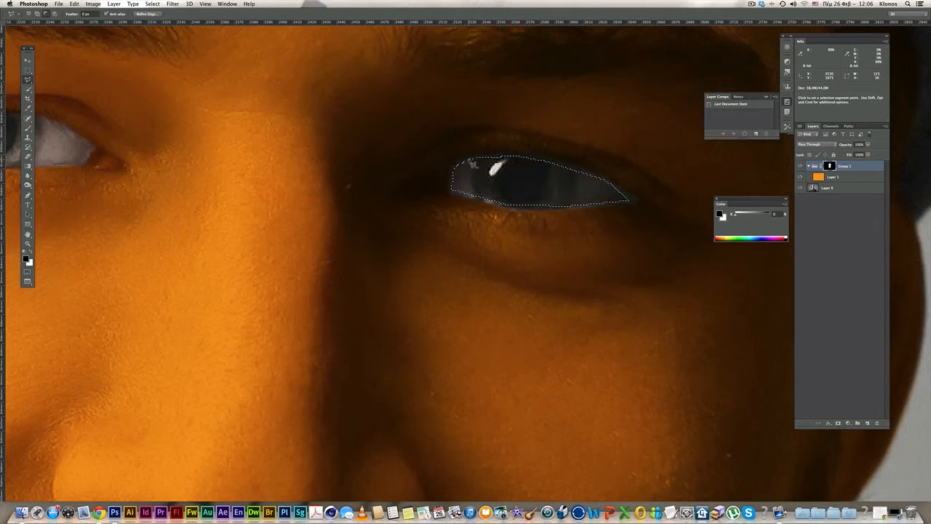
key("super+d")
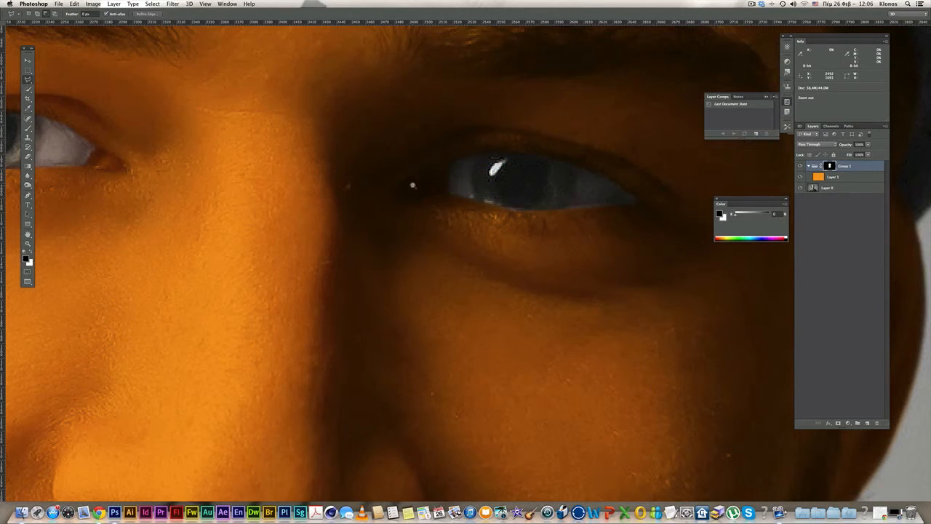
left_click(410, 186, "alt+super")
left_click(425, 235, "alt+super")
left_click(429, 235, "alt+super")
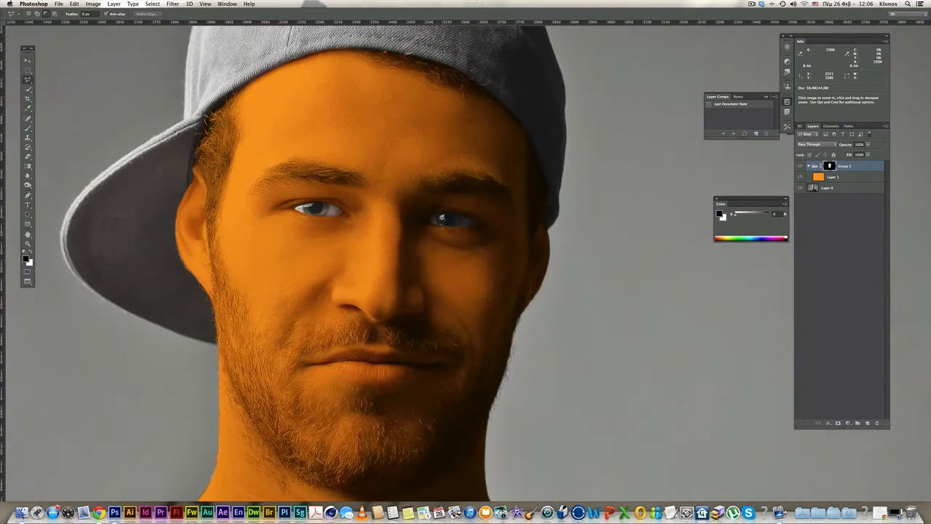
- Paint black on the mask to clear the orange from the eye's inner corner
left_click(441, 217, "super")
left_click(28, 128)
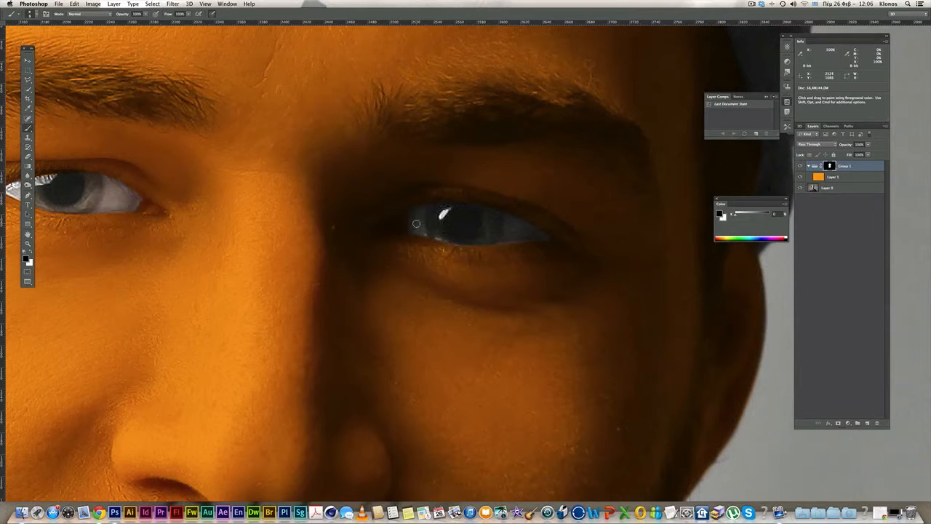
left_click_drag(414, 222, 408, 220)
- Paint a straight black mask line along the mouth out to its left corner
left_click(483, 238, "alt+super")
left_click(543, 304, "alt+super")
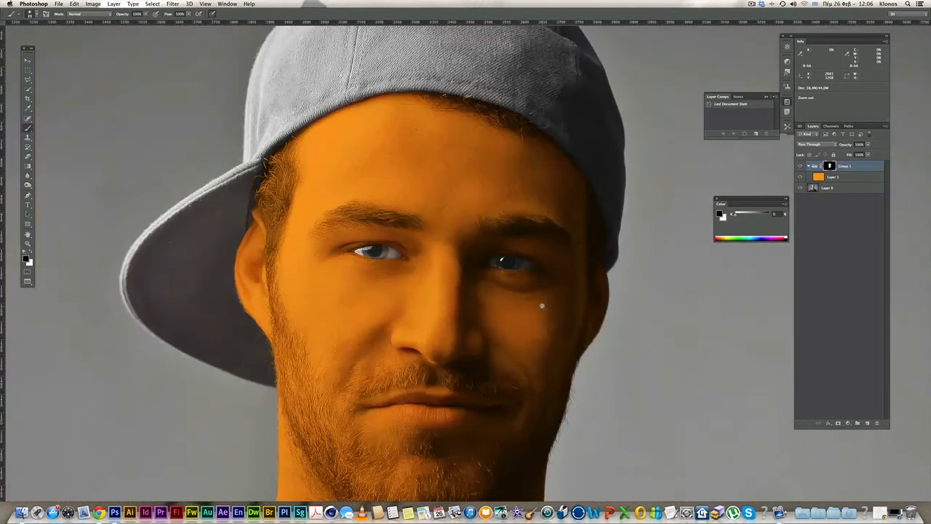
left_click(543, 306, "alt+super")
left_click_drag(562, 332, 576, 270)
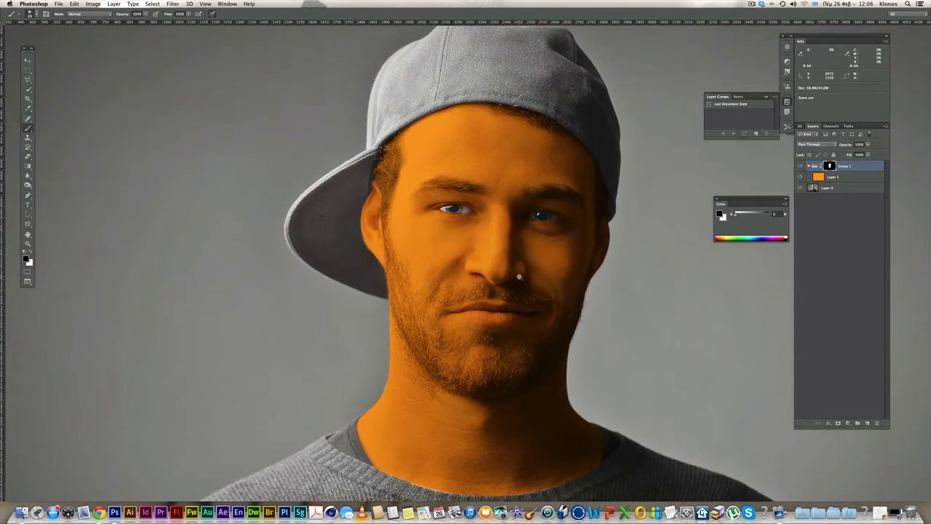
left_click(529, 291, "alt+super")
left_click(529, 291, "super")
left_click(529, 293, "super")
left_click(522, 308, "super")
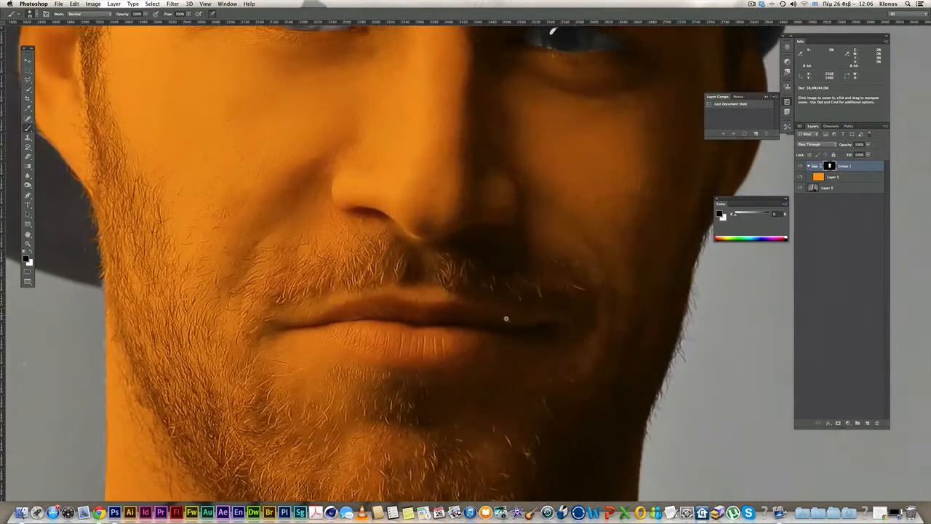
left_click(541, 327)
left_click(480, 315, "shift")
left_click(455, 310, "shift")
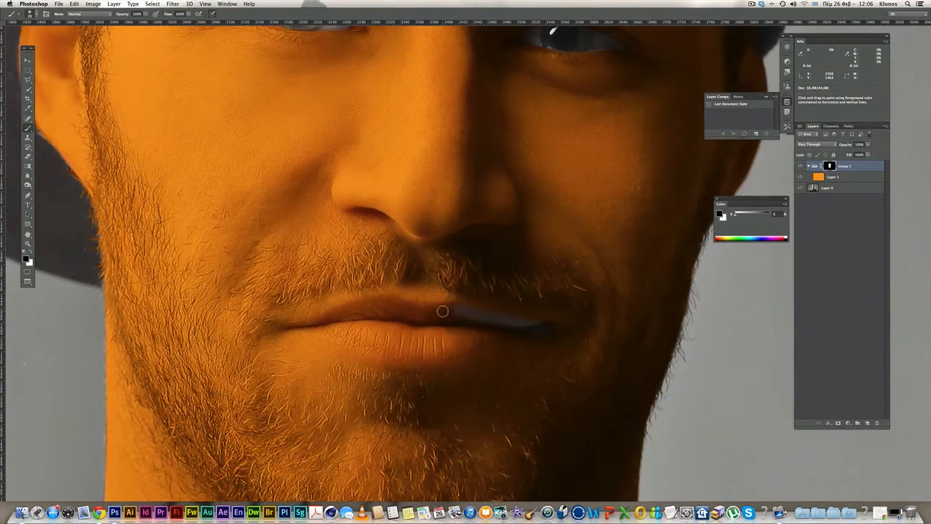
left_click(423, 311, "shift")
left_click(390, 300, "shift")
left_click(335, 311, "shift")
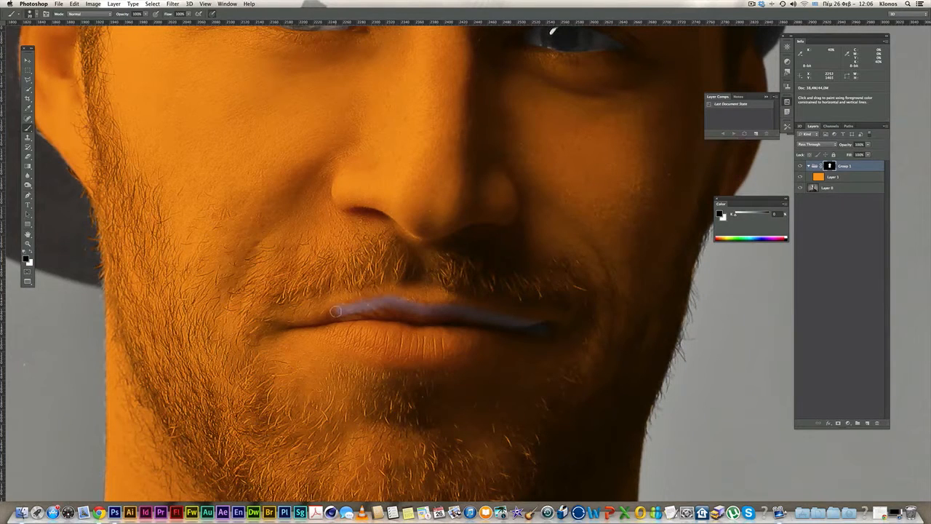
left_click(317, 318, "shift")
left_click(291, 329, "shift")
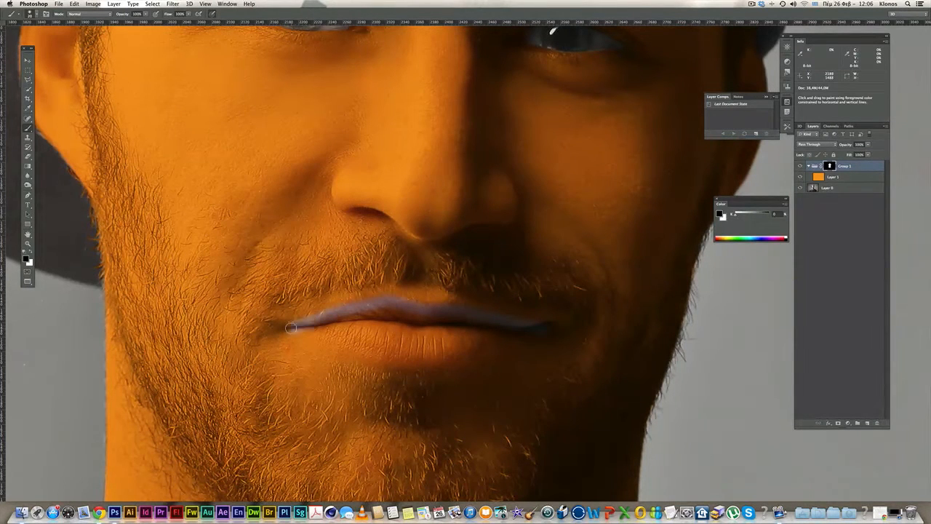
- Clear the orange from the lower lip and the upper lip's left half
left_click_drag(291, 331, 354, 348)
mouse_move(417, 351)
left_mouse_down()
mouse_move(468, 353)
mouse_move(543, 334)
mouse_move(463, 342)
mouse_move(487, 334)
mouse_move(423, 325)
mouse_move(480, 328)
mouse_move(420, 317)
mouse_move(501, 328)
left_mouse_up()
mouse_move(444, 324)
left_mouse_down()
mouse_move(402, 313)
mouse_move(320, 325)
mouse_move(356, 335)
mouse_move(415, 329)
mouse_move(336, 328)
mouse_move(382, 318)
left_mouse_up()
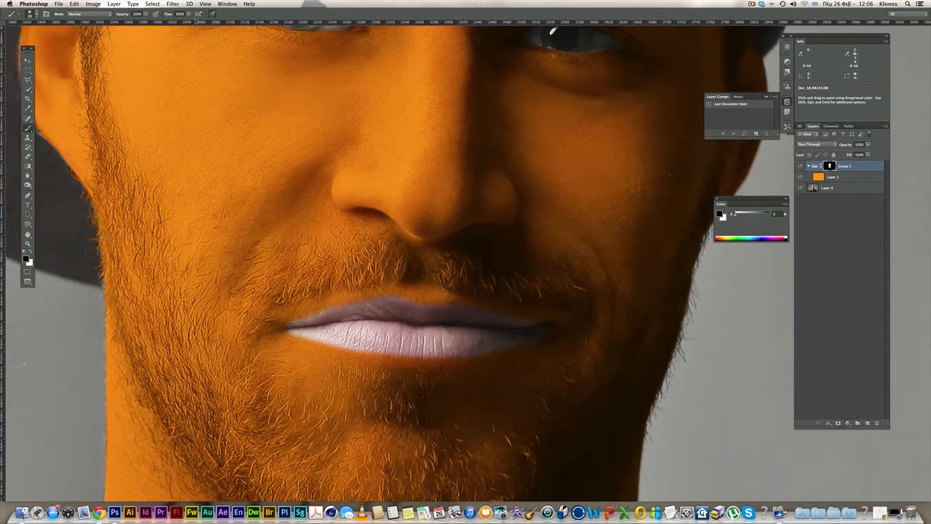
- At 23% brush opacity and size 50, soften the orange at both lip corners
left_click_drag(146, 14, 120, 21)
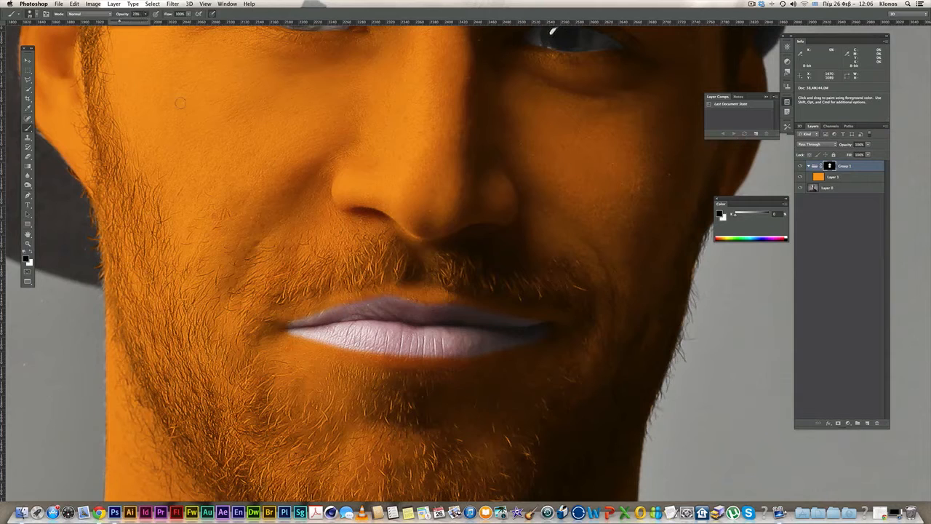
key("bracketright")
key("bracketright")
key("bracketright")
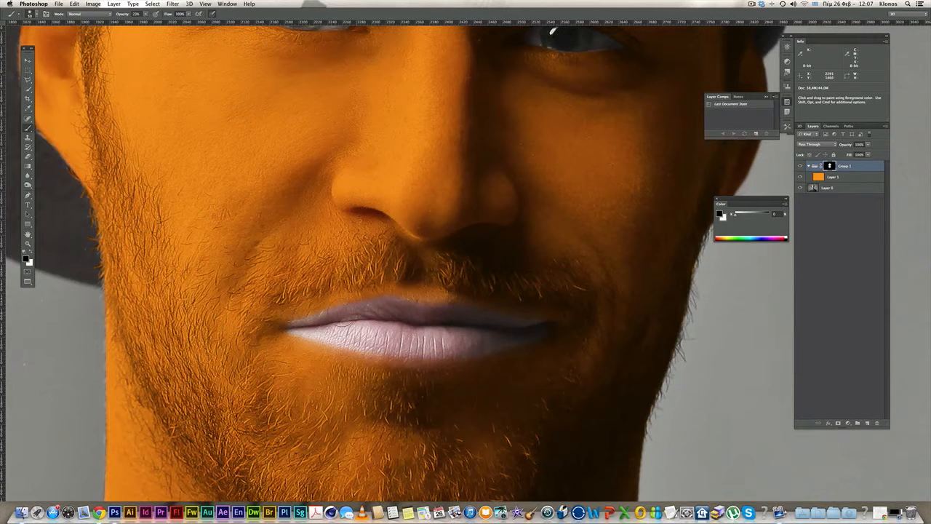
left_click_drag(294, 324, 286, 332)
left_click_drag(524, 339, 531, 336)
scroll(531, 336, "down", 8)
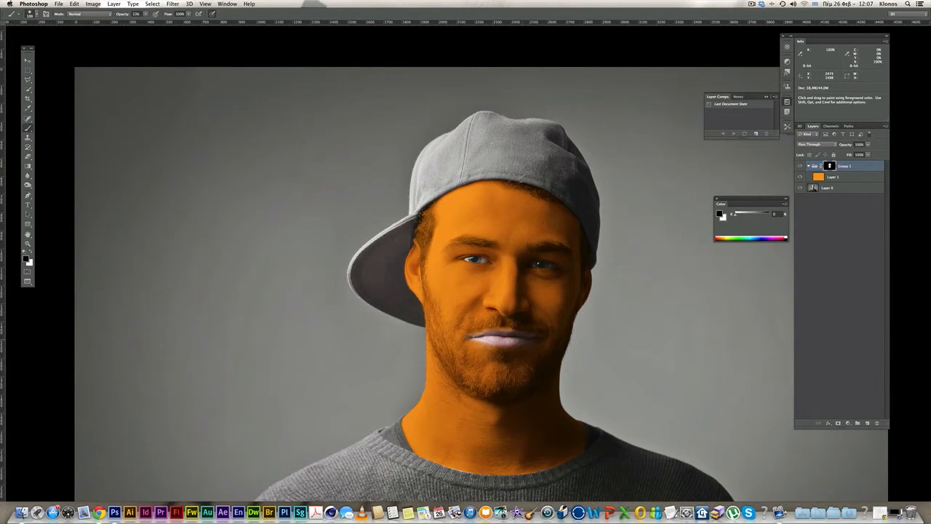
- Zoom out to the whole portrait and reposition it in the window
key("alt+space")
left_click(598, 337, "alt")
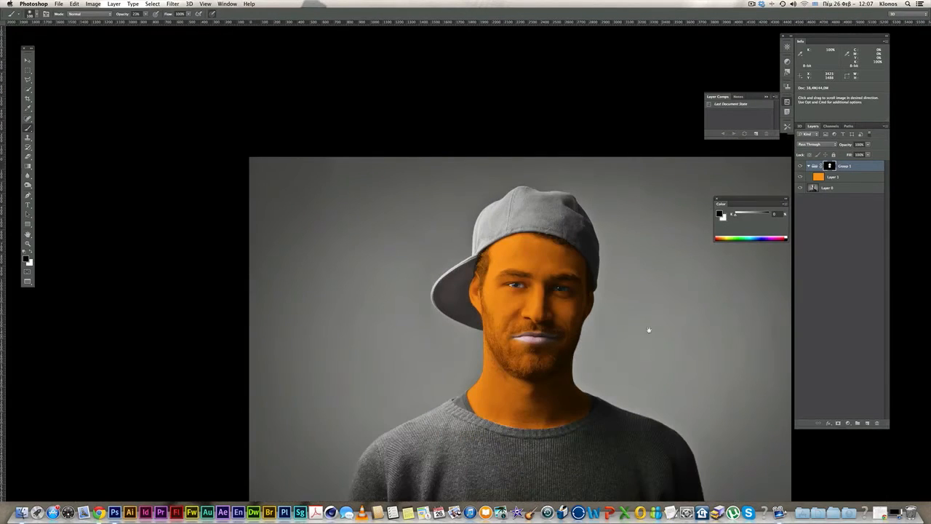
left_click_drag(649, 329, 566, 298)
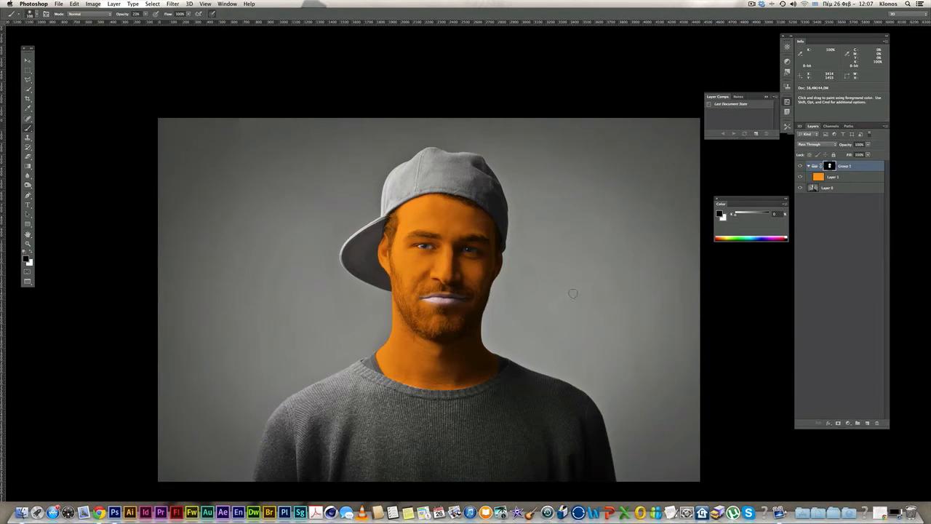
- Place land.jpg from the desktop into the portrait document and commit it
key("f")
key("f")
left_click(909, 270)
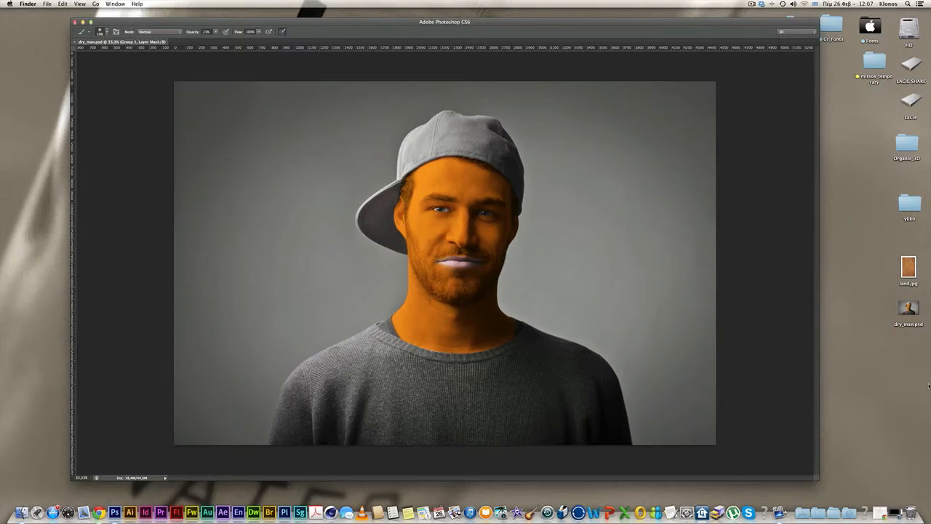
left_click_drag(909, 270, 405, 260)
key("Return")
key("b")
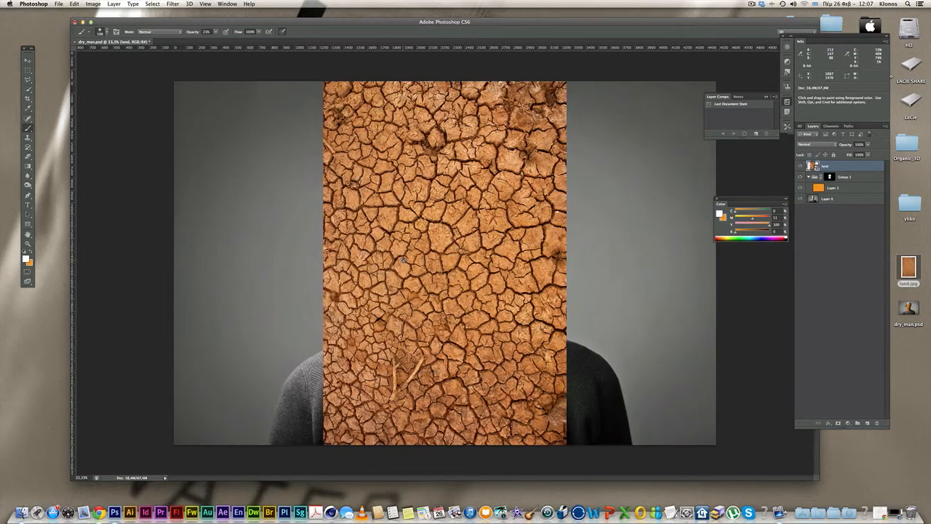
- Rasterize the land layer, move it into Group 1 in Multiply mode, and delete the orange Layer 1
right_click(835, 169)
left_click(784, 236)
left_click_drag(849, 171, 848, 189)
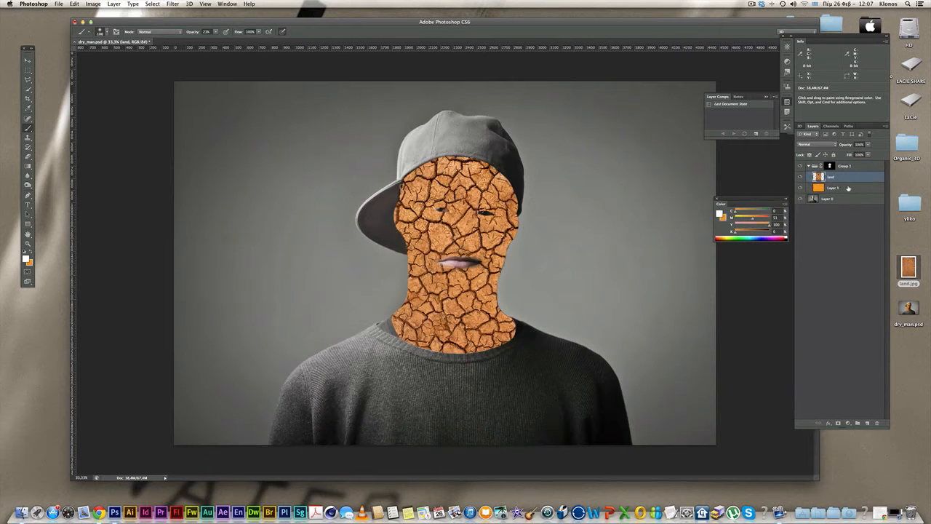
left_click(818, 146)
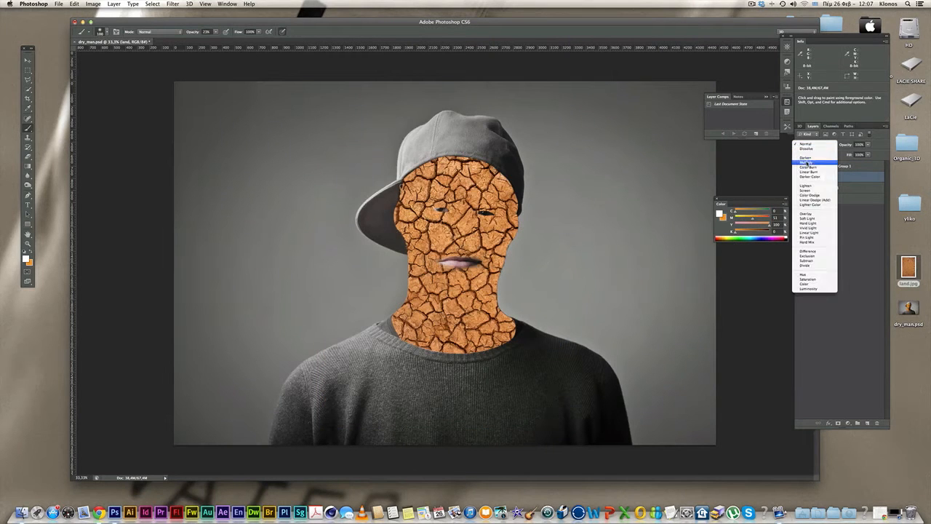
left_click(808, 164)
left_click_drag(845, 190, 877, 423)
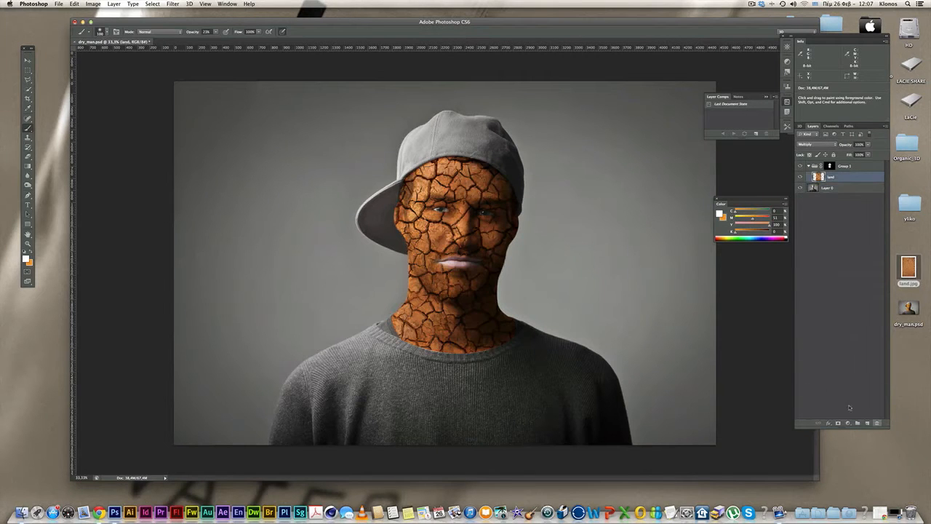
- Inspect the textured face up close, comparing the land layer on and off, then hide it
key("z")
left_click(504, 265)
left_click_drag(483, 250, 556, 251)
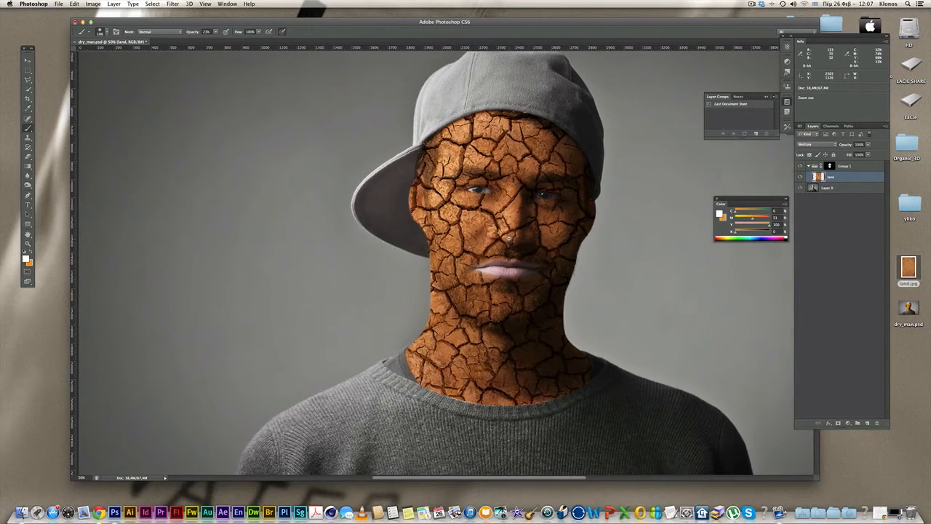
left_click(512, 239, "alt")
left_click(801, 177)
left_click(801, 177)
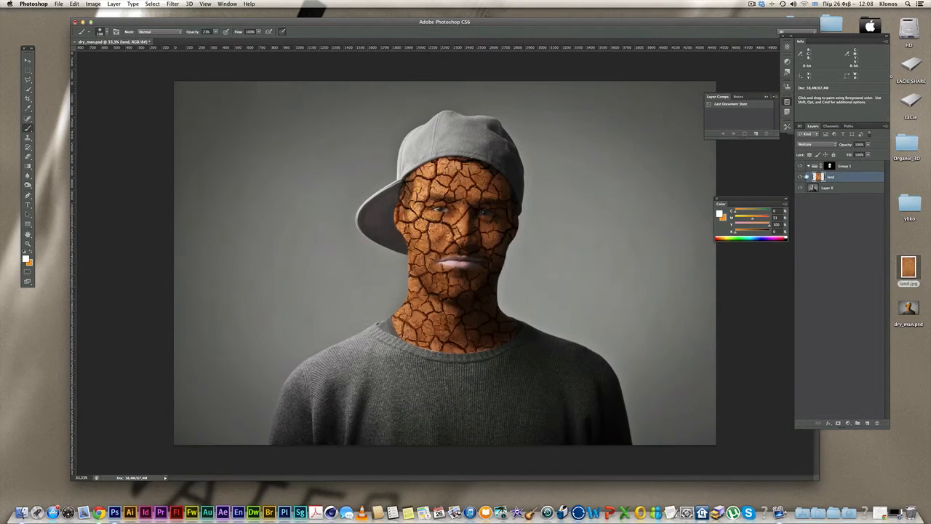
left_click(481, 184, "super")
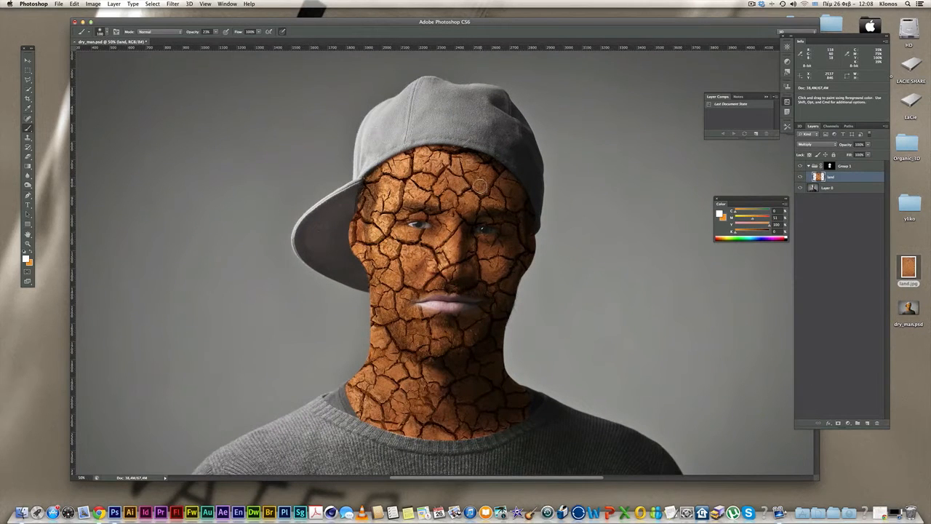
key("f")
key("super+plus")
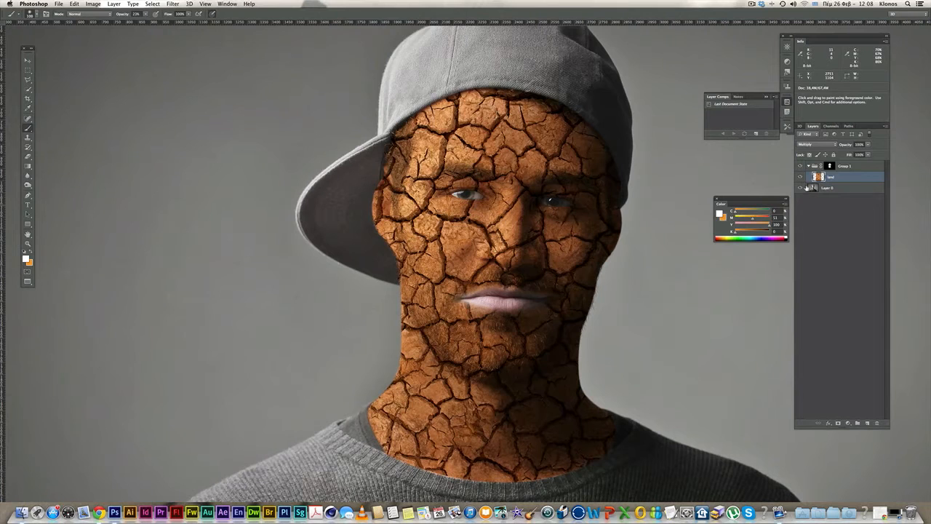
left_click(801, 176)
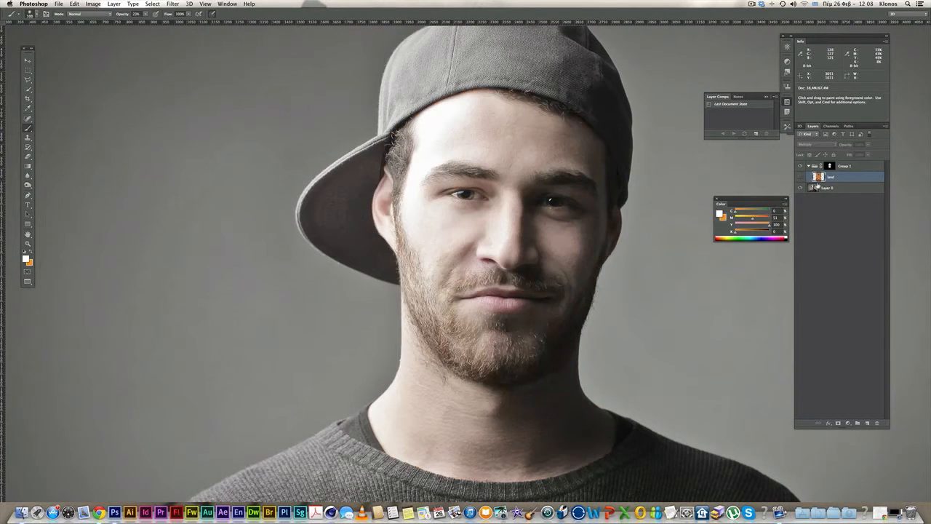
- Duplicate Layer 0 and desaturate the copy with Saturation -100
left_click_drag(827, 190, 868, 423)
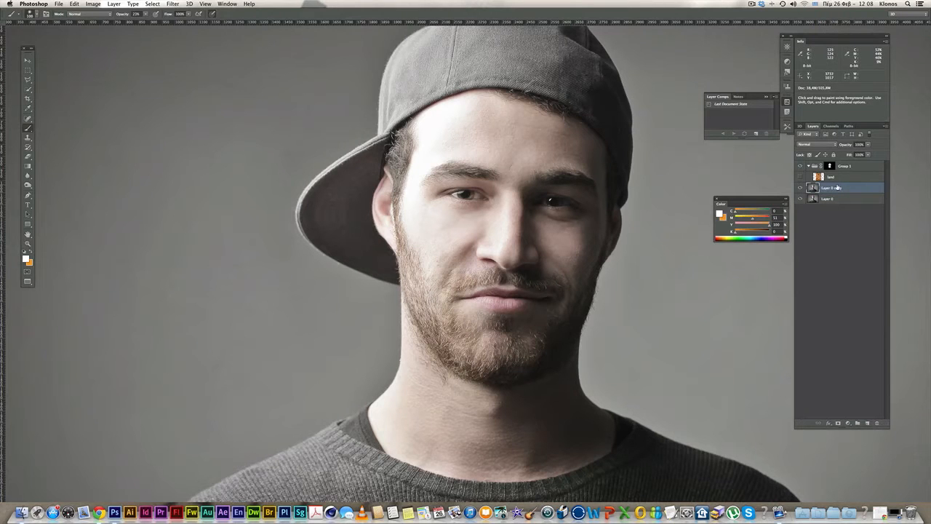
key("super+u")
left_click_drag(680, 281, 625, 280)
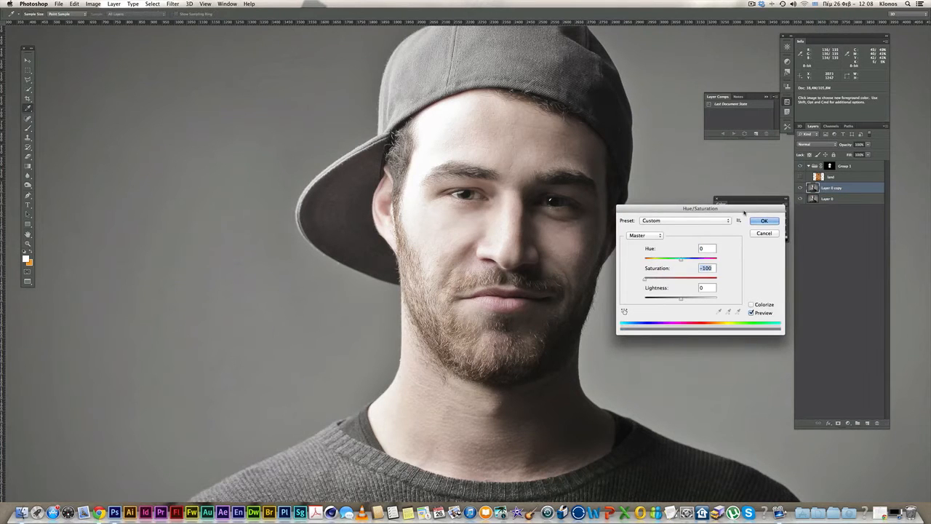
left_click(764, 221)
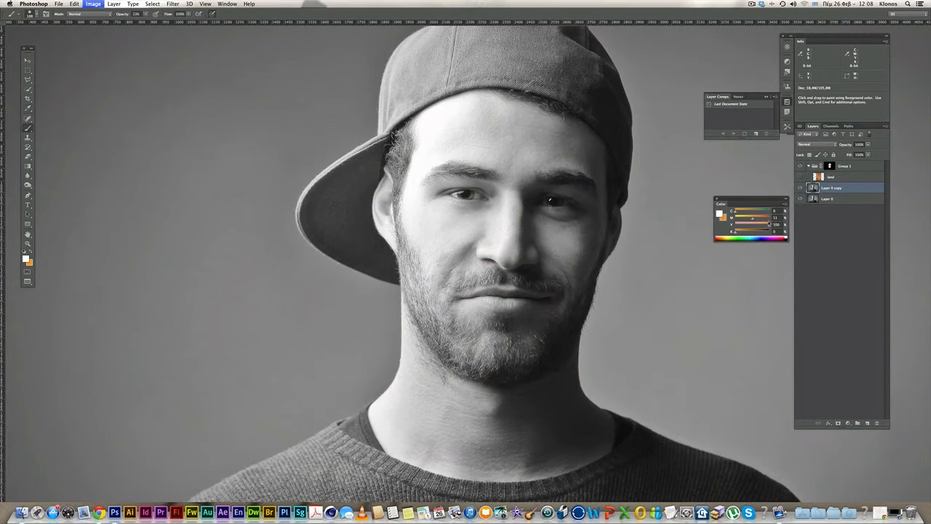
- Boost contrast with Curves, raising the black point and setting white input to 231
key("super+m")
left_click_drag(755, 314, 770, 314)
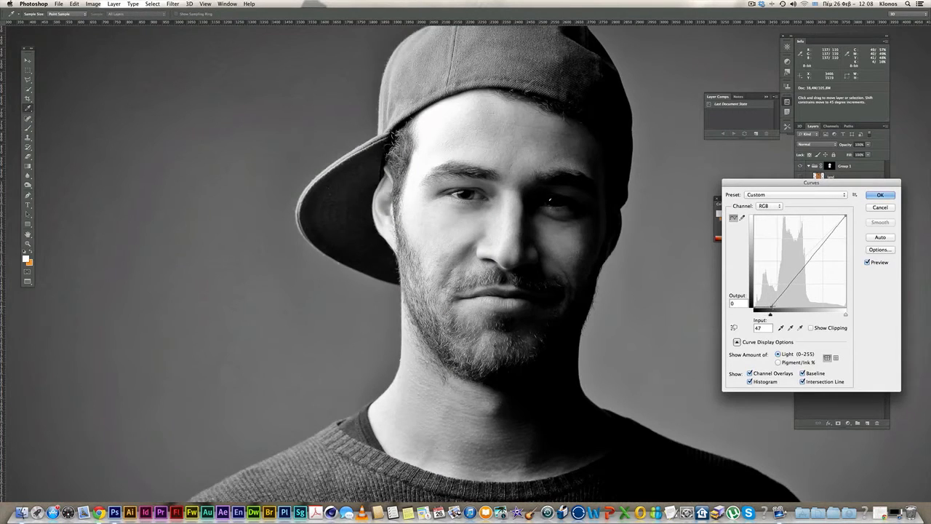
left_click_drag(846, 215, 836, 216)
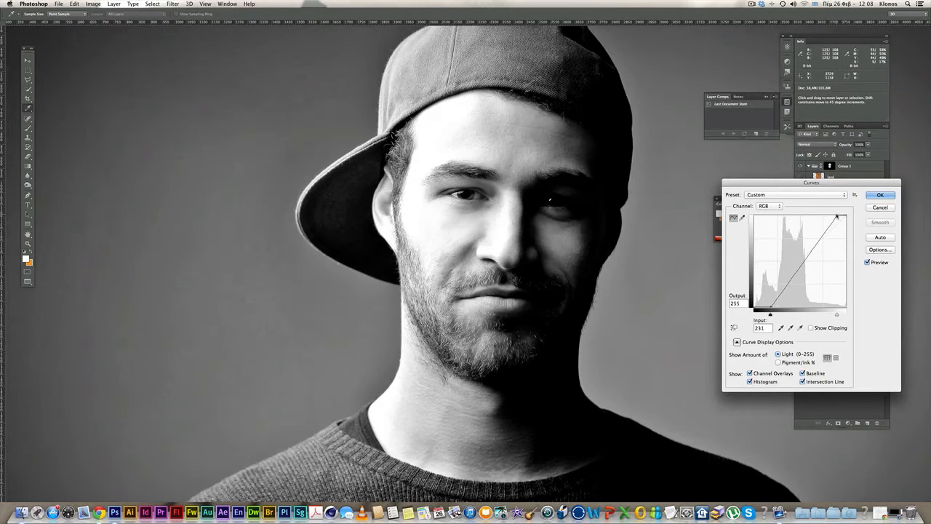
left_click(881, 195)
- Select the bright highlights with Color Range at Fuzziness 69
left_click(152, 4)
left_click(171, 72)
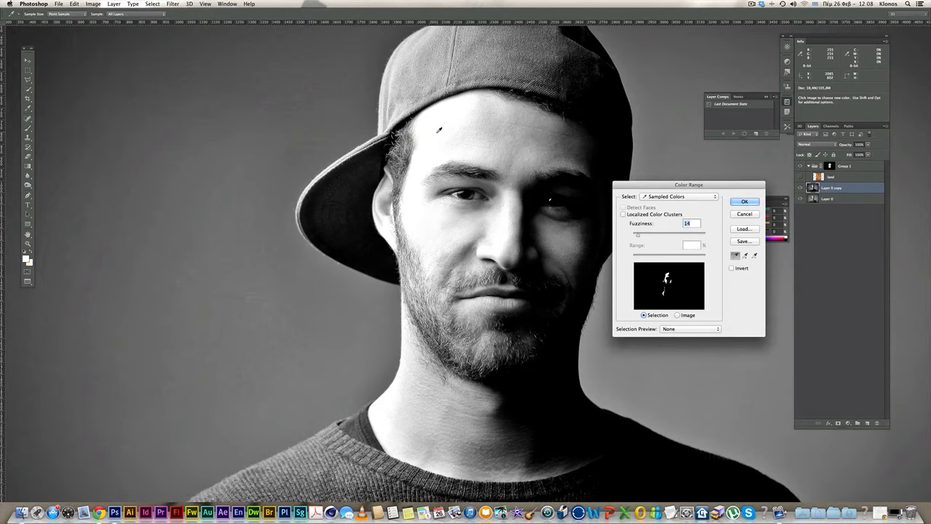
left_click_drag(636, 235, 658, 236)
key("Return")
- Add a new layer above the land layer and set its blend mode to Overlay
key("b")
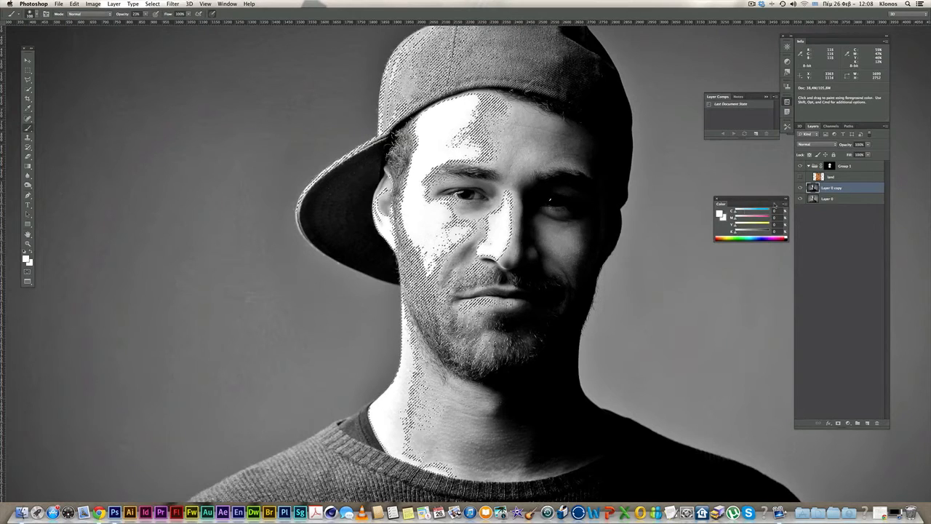
left_click(837, 177)
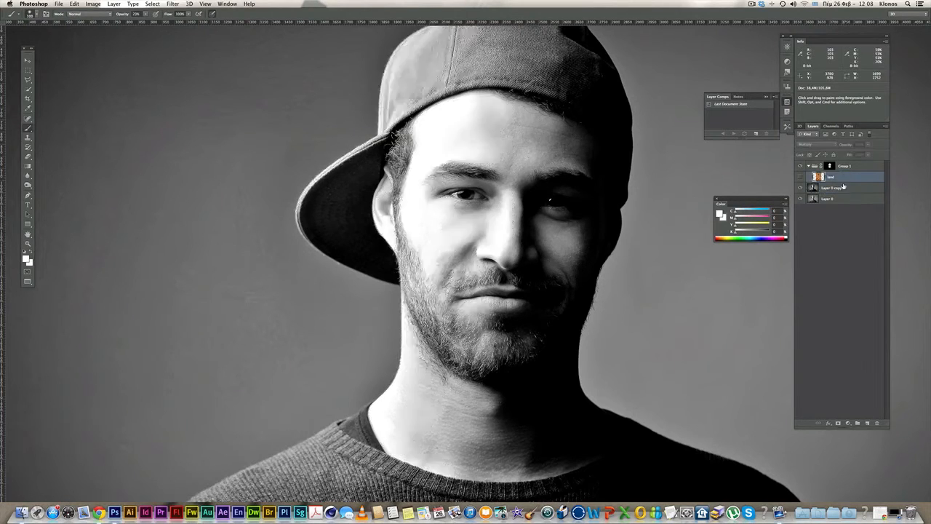
left_click(867, 423)
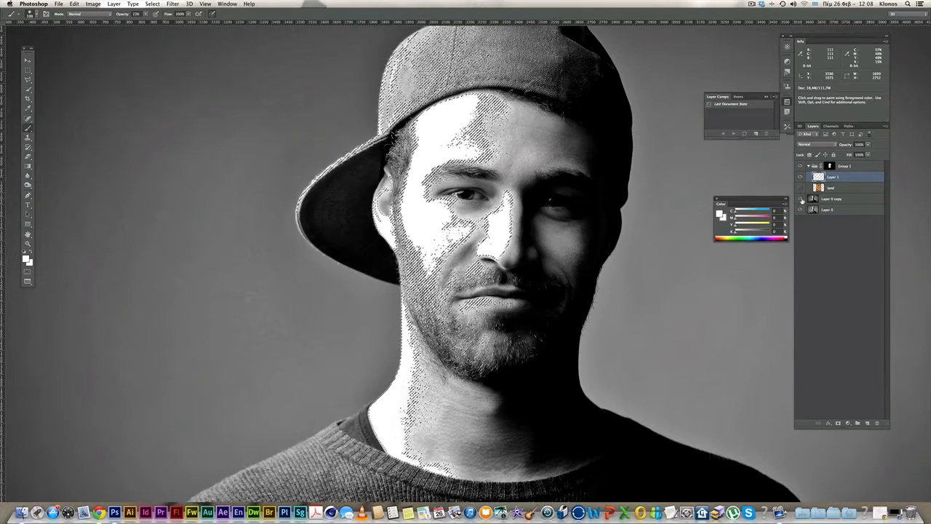
left_click(811, 144)
left_click(813, 215)
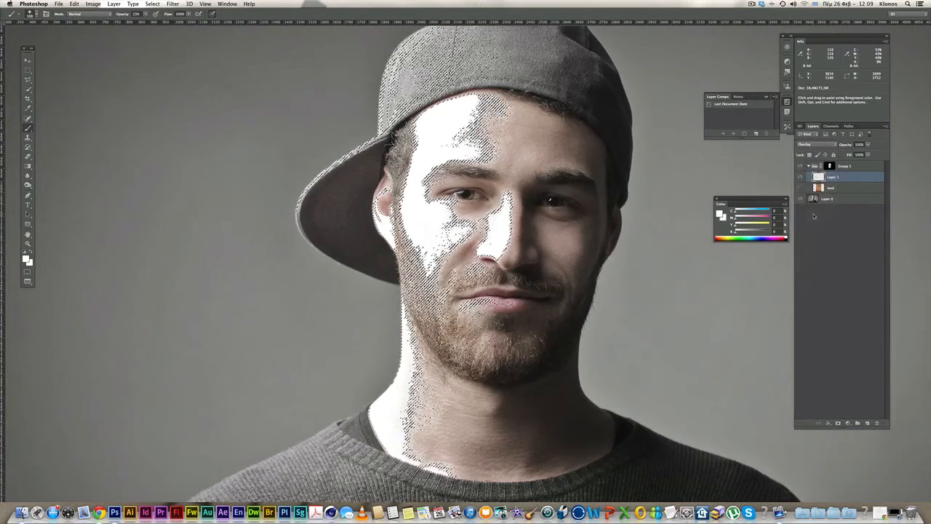
- Deselect, show the land texture, and lower Layer 1's opacity to about 10%, comparing on and off
key("super+d")
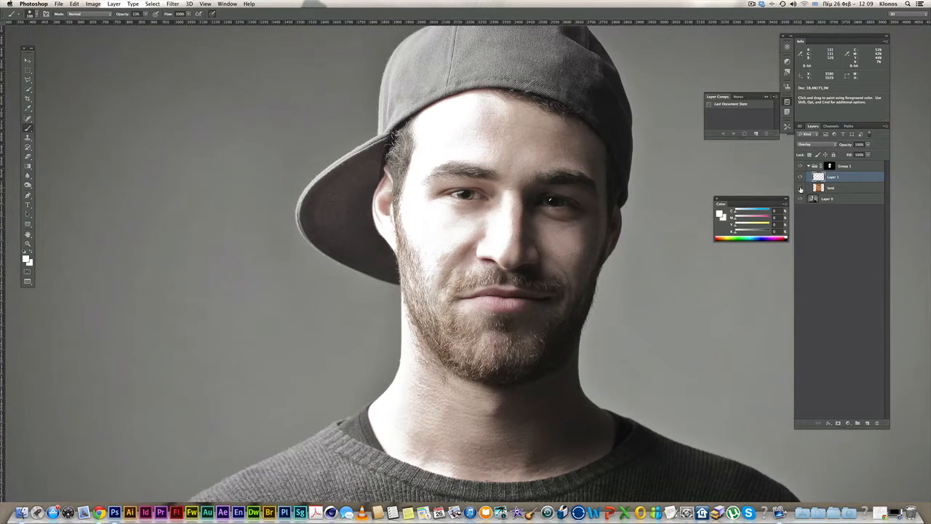
left_click(800, 189)
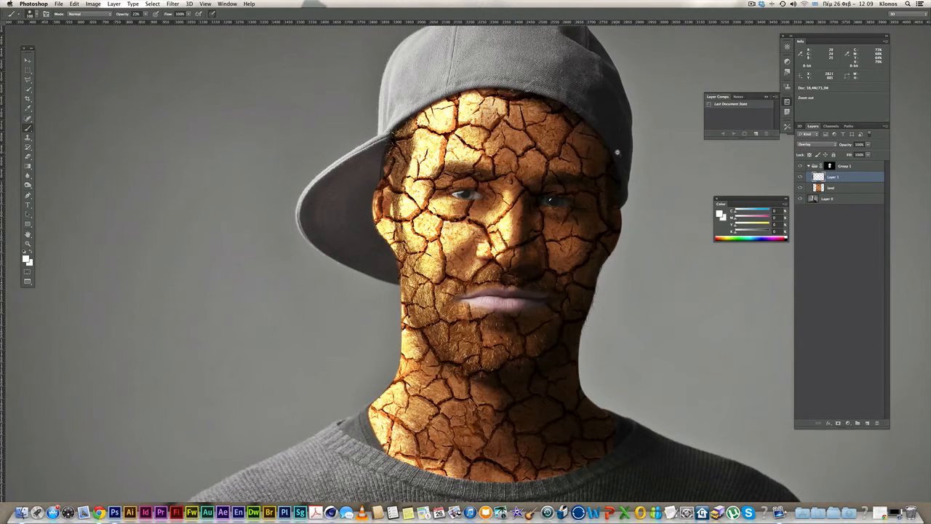
left_click(617, 152, "alt")
left_click(800, 177)
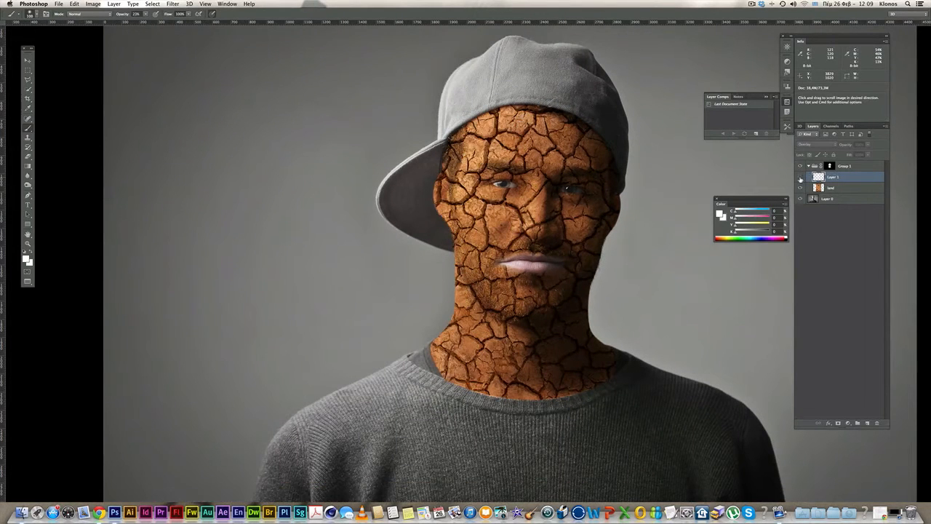
left_click(801, 176)
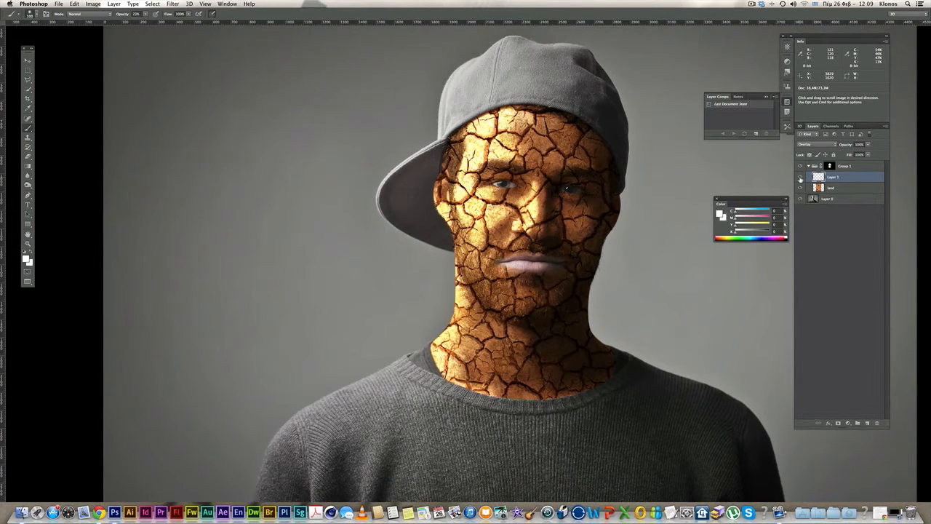
left_click_drag(869, 144, 848, 153)
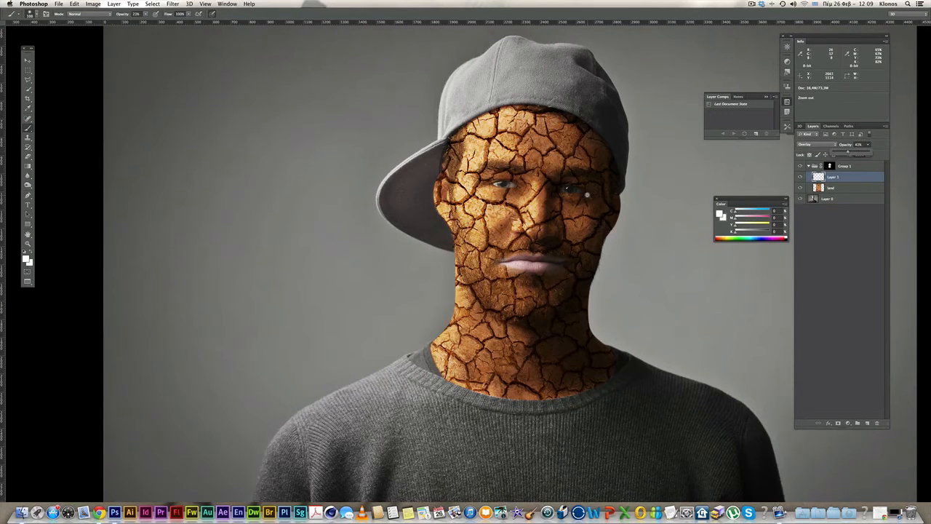
key("super+minus")
left_click(801, 178)
left_click(801, 178)
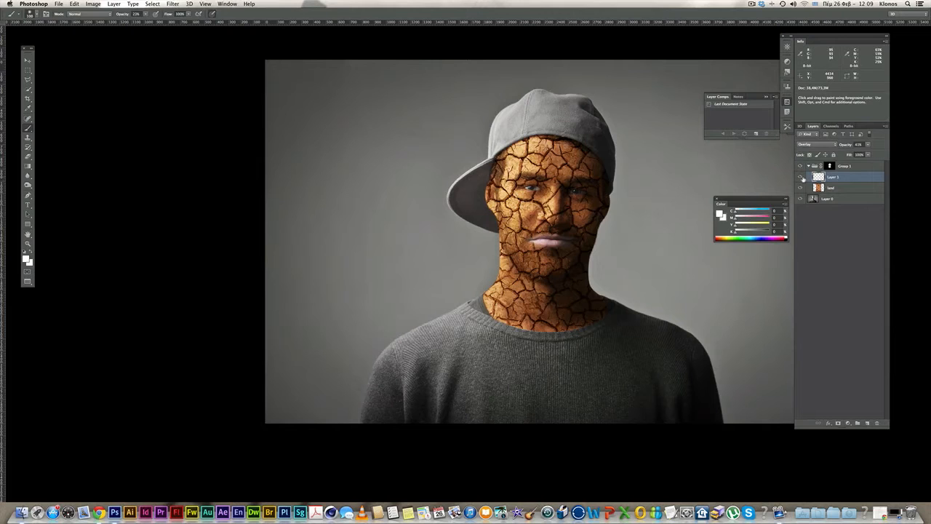
left_click_drag(644, 190, 599, 189)
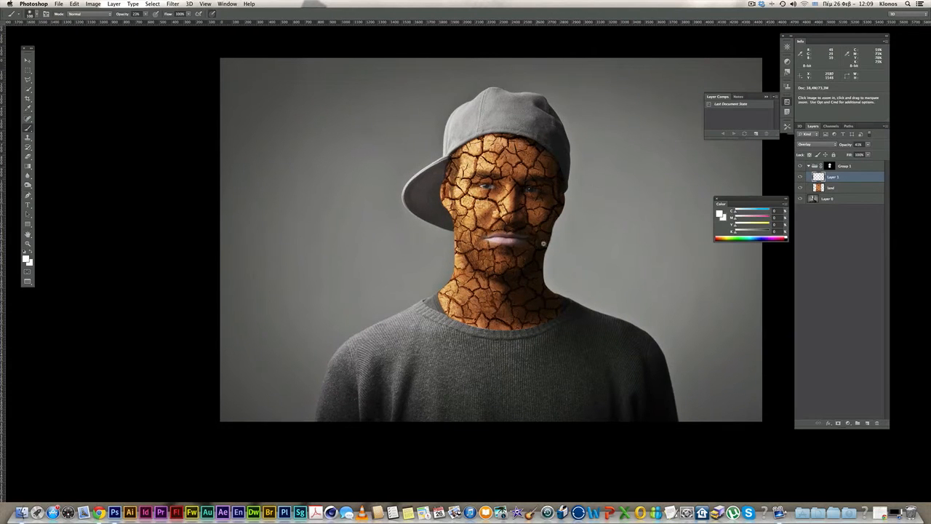
left_click(869, 144)
left_click_drag(864, 153, 870, 152)
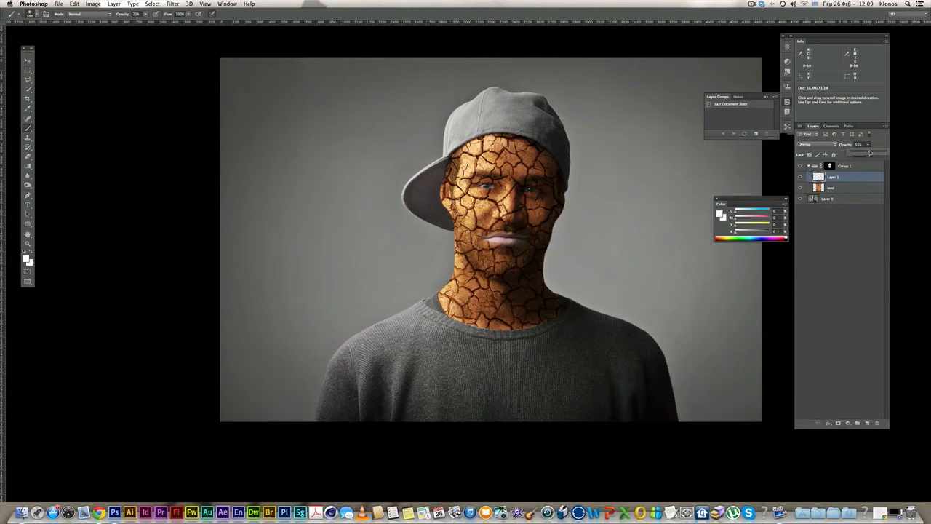
- Zoom in on the lips and select Group 1's layer mask
key("z")
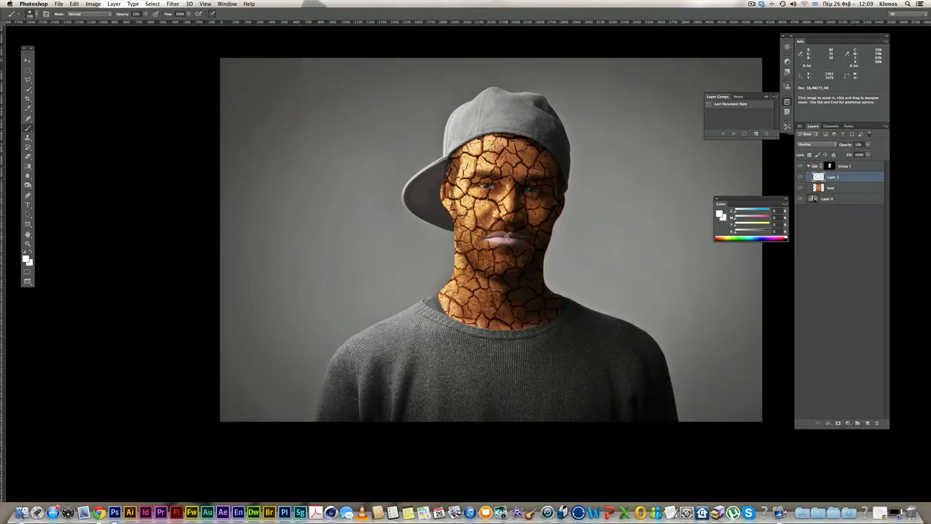
left_click(503, 238)
left_click(506, 239)
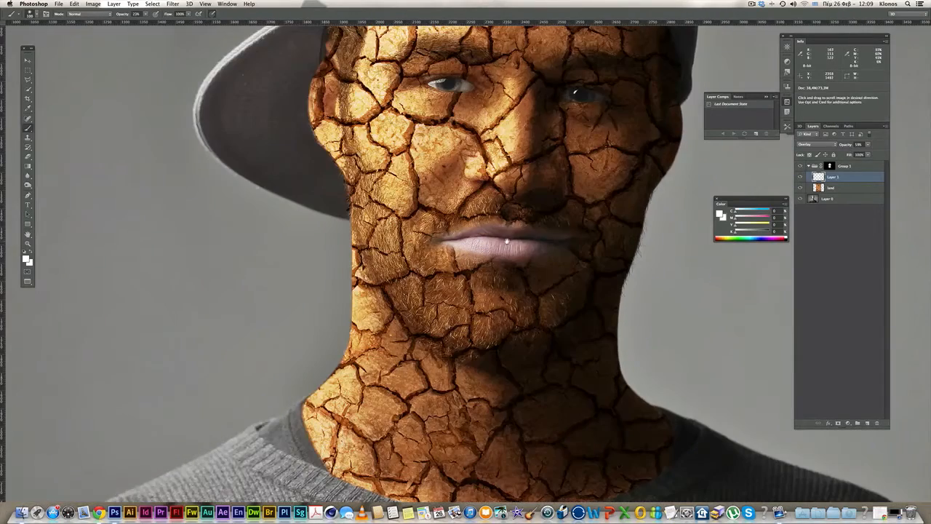
left_click(507, 240)
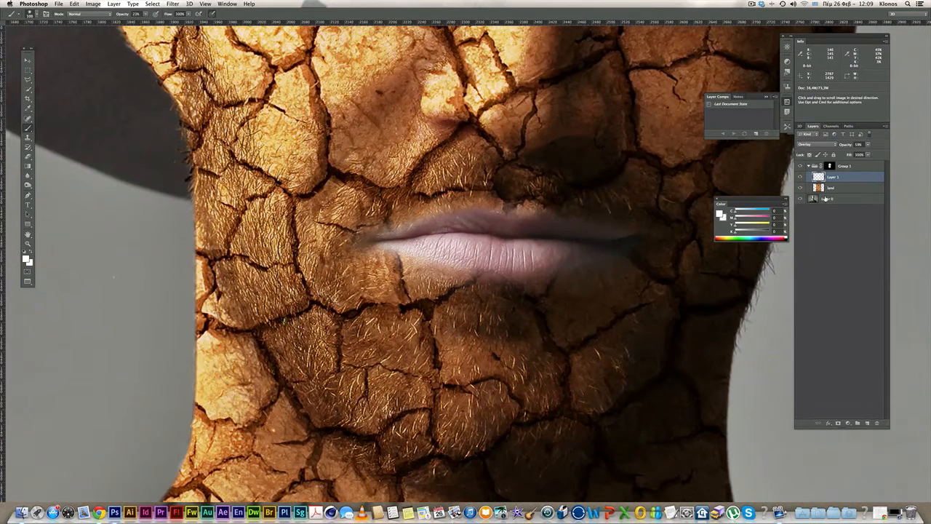
left_click(829, 167)
- Paint white on the mask along the lip edges and over the grey right mouth corner
key("b")
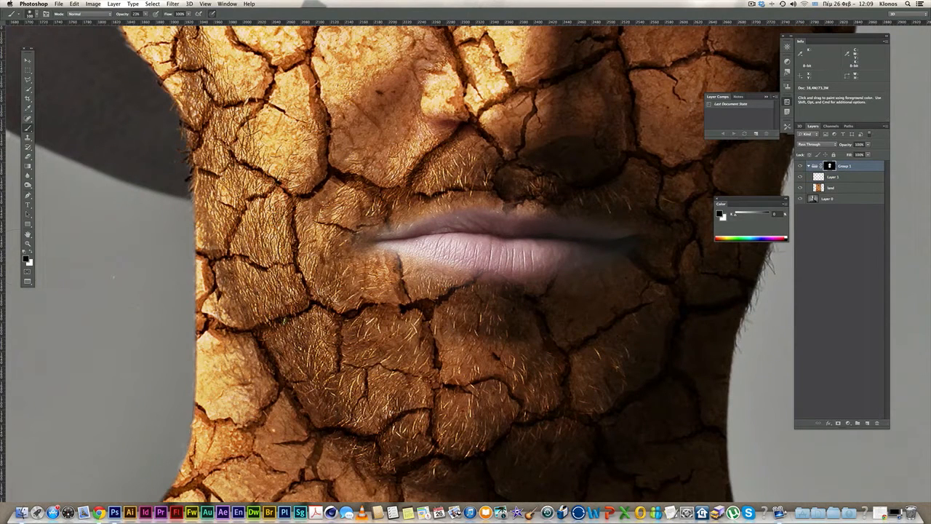
key("x")
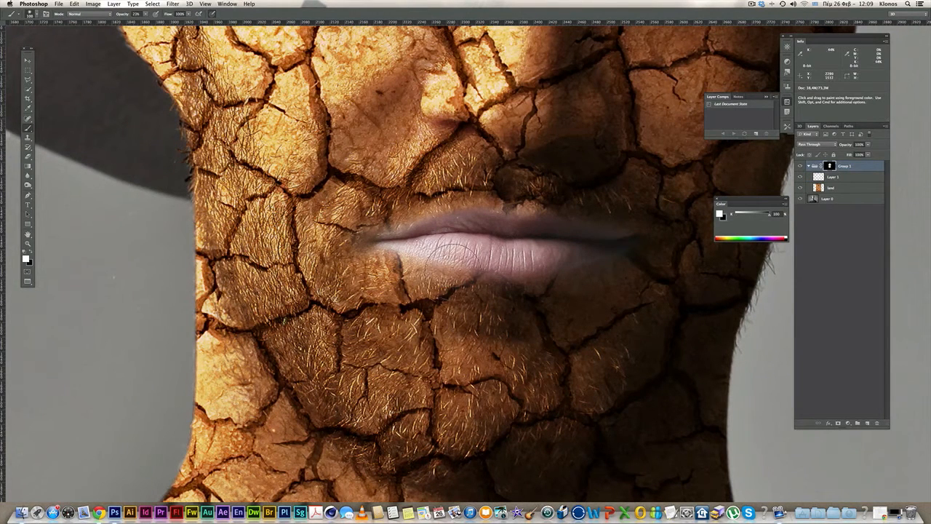
left_click_drag(438, 261, 422, 259)
mouse_move(378, 258)
left_mouse_down()
mouse_move(474, 277)
mouse_move(631, 270)
mouse_move(637, 258)
mouse_move(580, 275)
mouse_move(476, 281)
left_mouse_up()
mouse_move(629, 193)
left_mouse_down()
mouse_move(571, 201)
mouse_move(455, 192)
mouse_move(400, 208)
mouse_move(389, 235)
left_mouse_up()
mouse_move(637, 229)
left_mouse_down()
mouse_move(588, 212)
mouse_move(617, 227)
mouse_move(611, 266)
left_mouse_up()
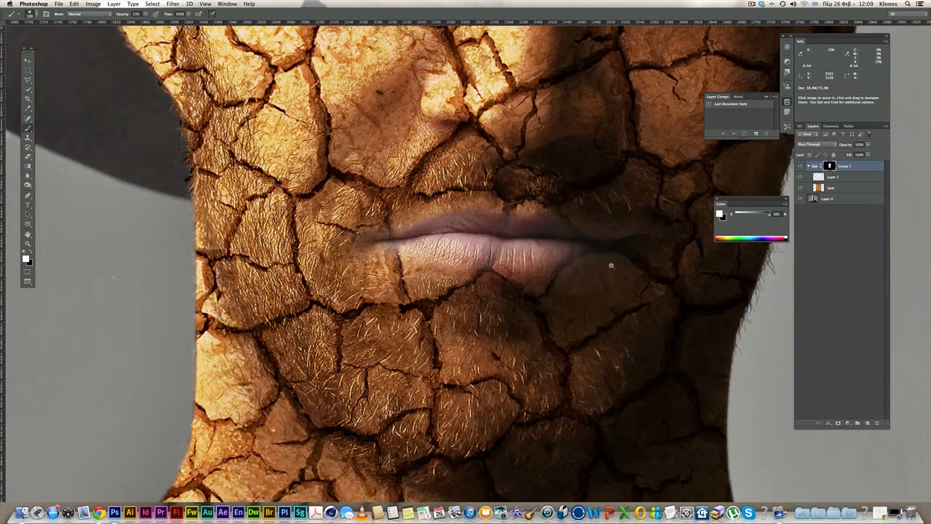
- Zoom out, then zoom and pan in on the eyebrow above the eye
scroll(611, 267, "down", 1)
scroll(619, 263, "down", 1)
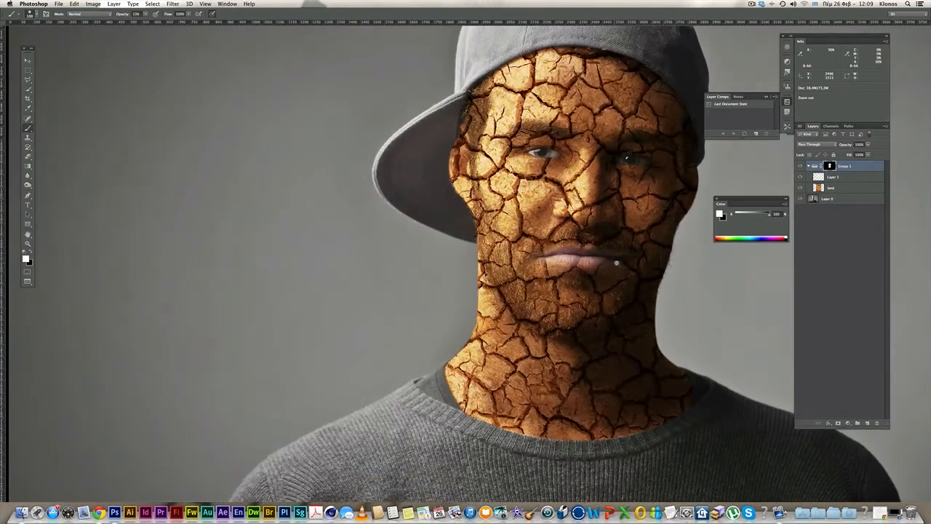
left_click(619, 263, "alt")
left_click(581, 207, "super")
left_click(580, 207, "super")
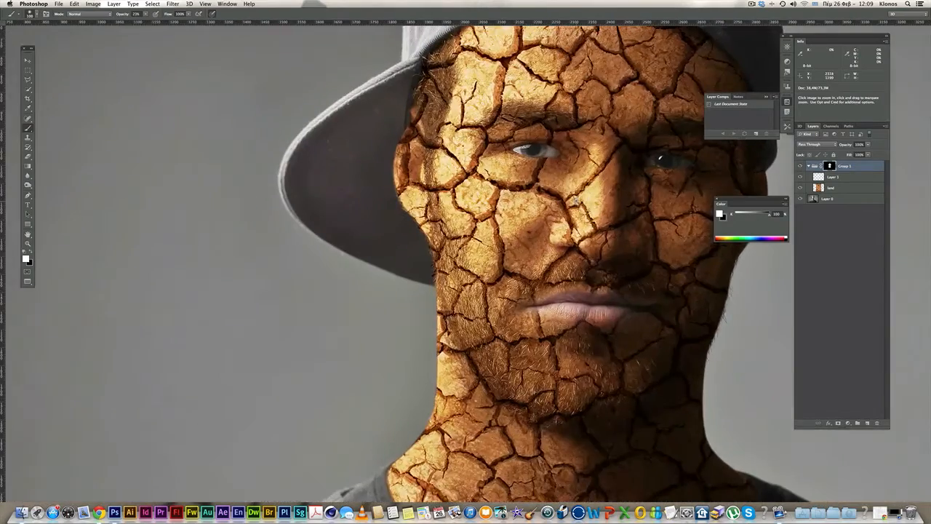
left_click(572, 141, "super")
left_click_drag(564, 124, 490, 204)
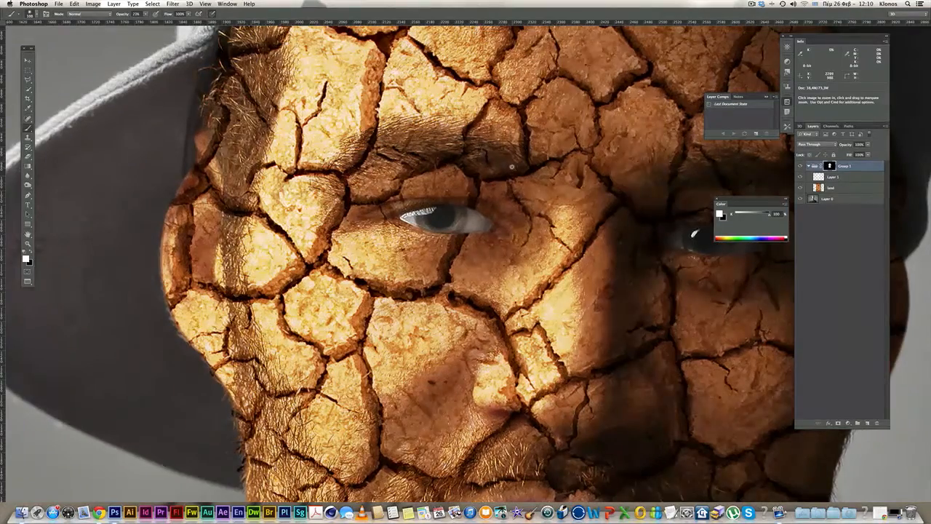
left_click(509, 160, "super")
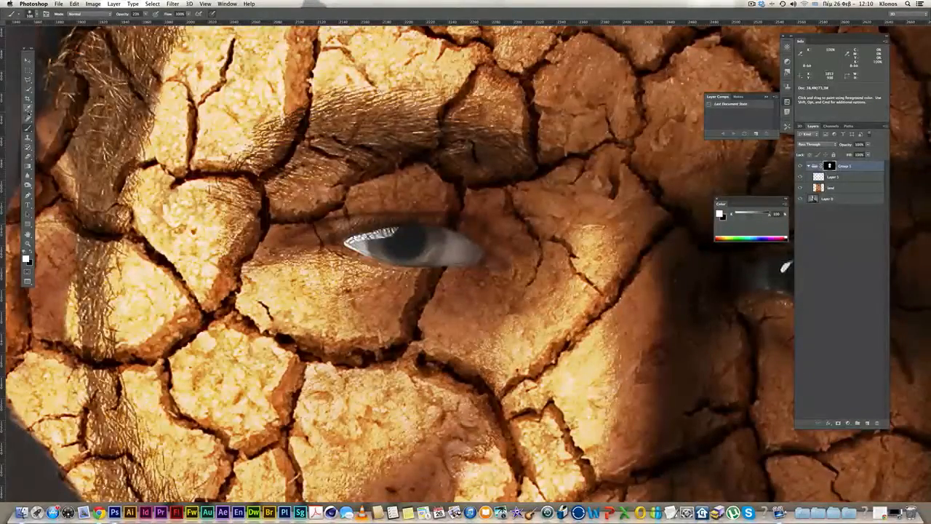
- Choose the 112 px brush tip from the Brush Preset picker
left_click(32, 14)
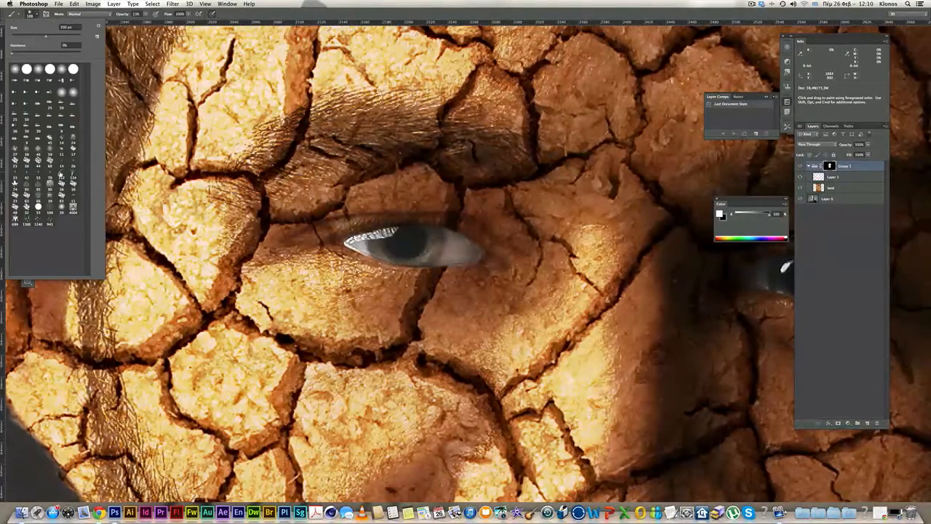
left_click(61, 175)
left_click(270, 18)
- In the Brush panel, angle the tip to about -56°, trying sizes from 20 to 80 px
key("F5")
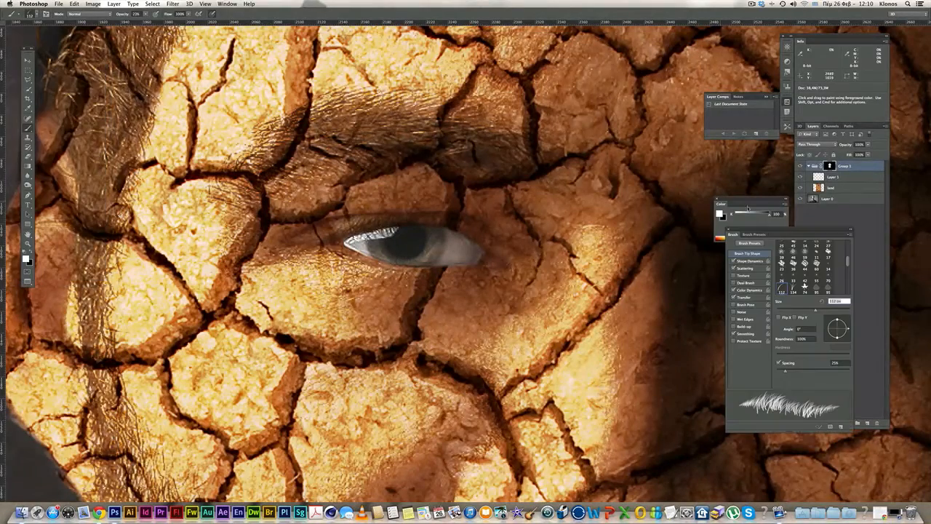
mouse_move(805, 231)
left_mouse_down()
mouse_move(620, 211)
mouse_move(628, 219)
left_mouse_up()
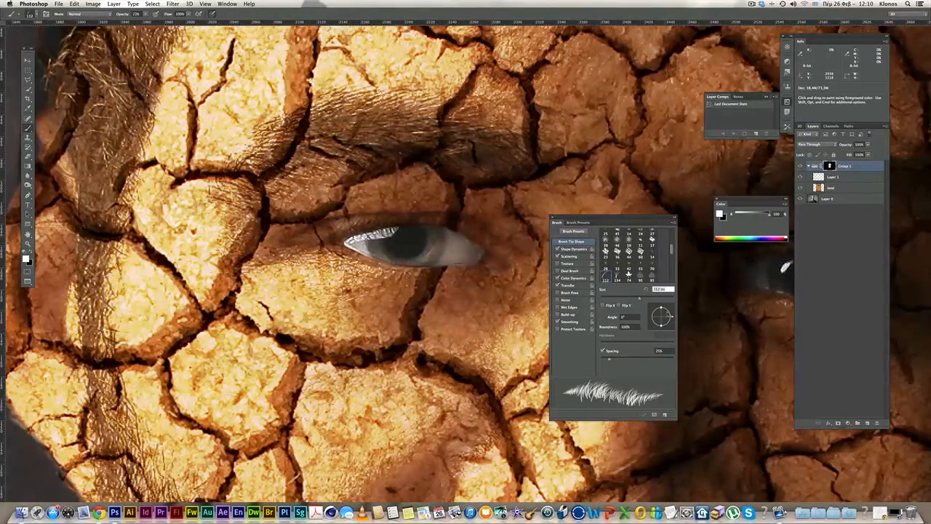
mouse_move(673, 317)
left_mouse_down()
mouse_move(668, 327)
mouse_move(657, 320)
mouse_move(660, 331)
left_mouse_up()
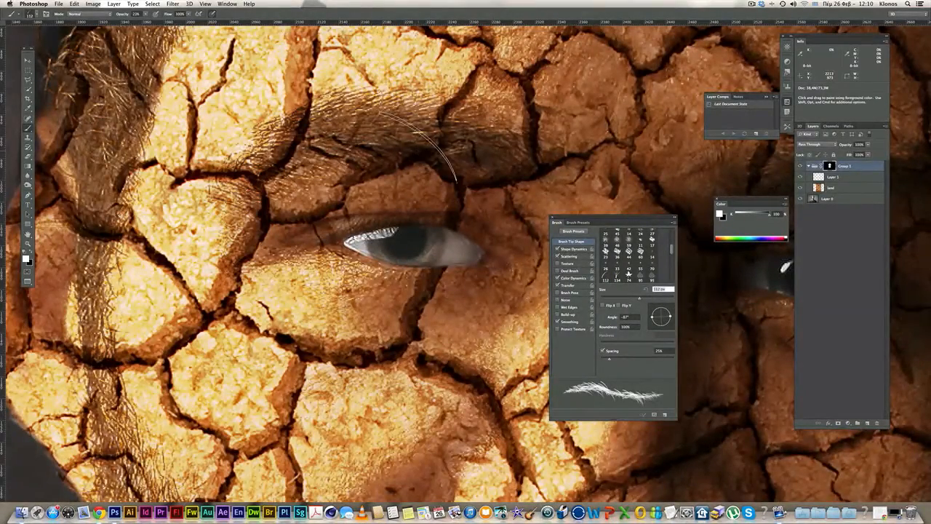
key("bracketleft")
key("bracketleft")
key("bracketleft")
key("bracketleft")
key("bracketleft")
key("bracketleft")
key("bracketleft")
key("bracketleft")
key("bracketleft")
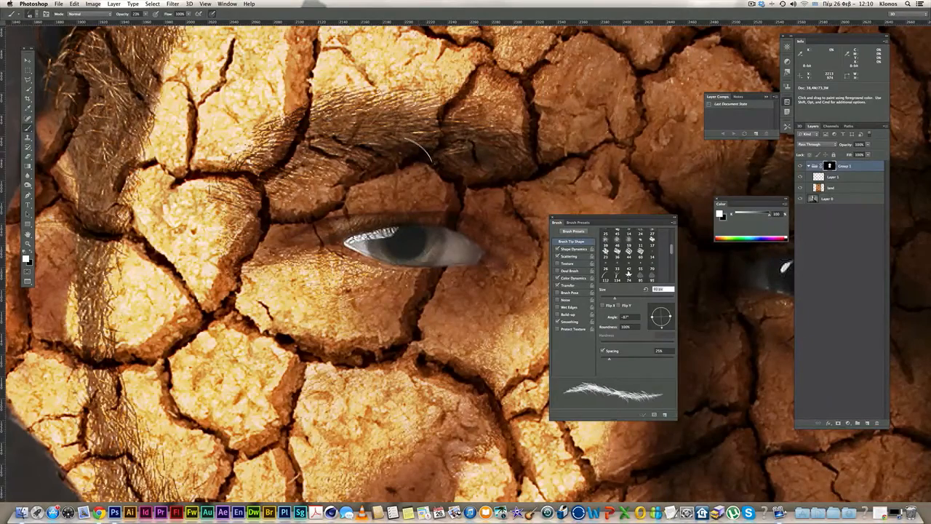
key("bracketleft")
key("bracketleft")
key("bracketleft")
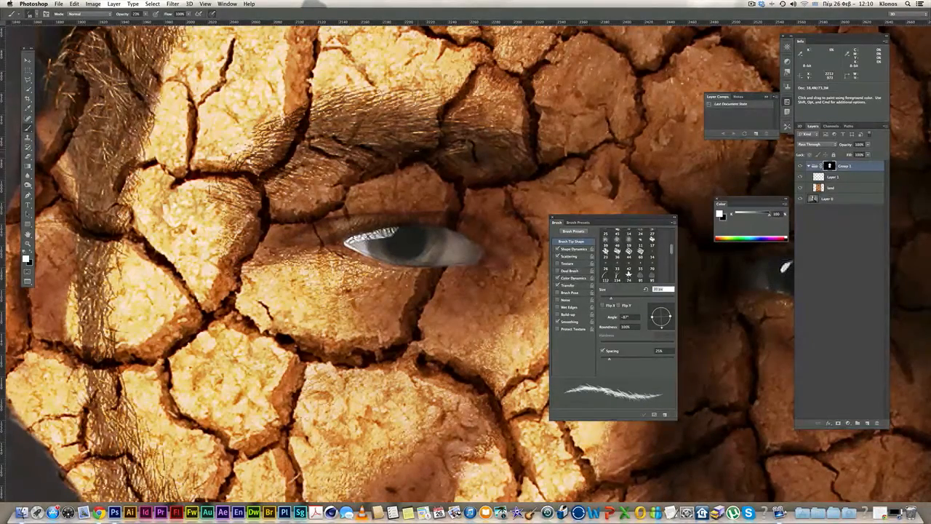
key("bracketright")
key("bracketright")
key("bracketright")
key("bracketright")
key("bracketright")
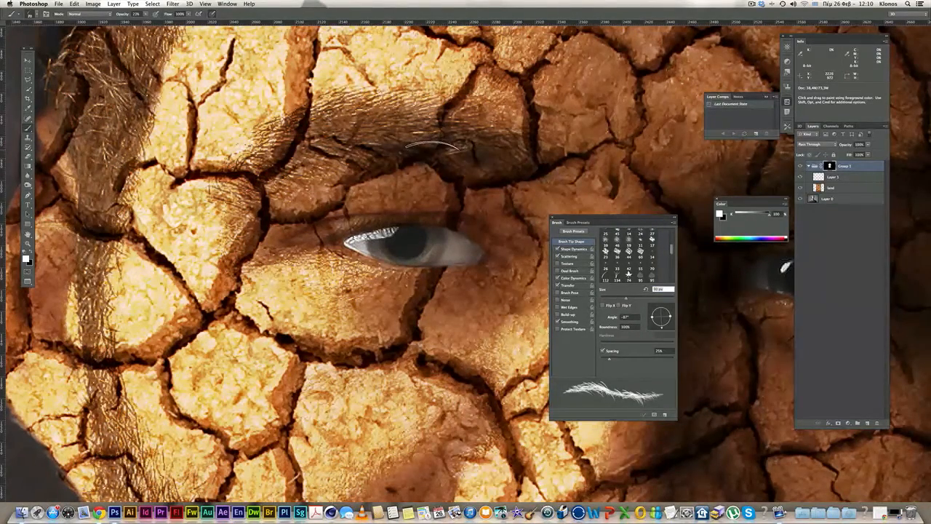
key("bracketleft")
key("bracketleft")
key("bracketleft")
key("bracketleft")
left_click_drag(667, 327, 450, 161)
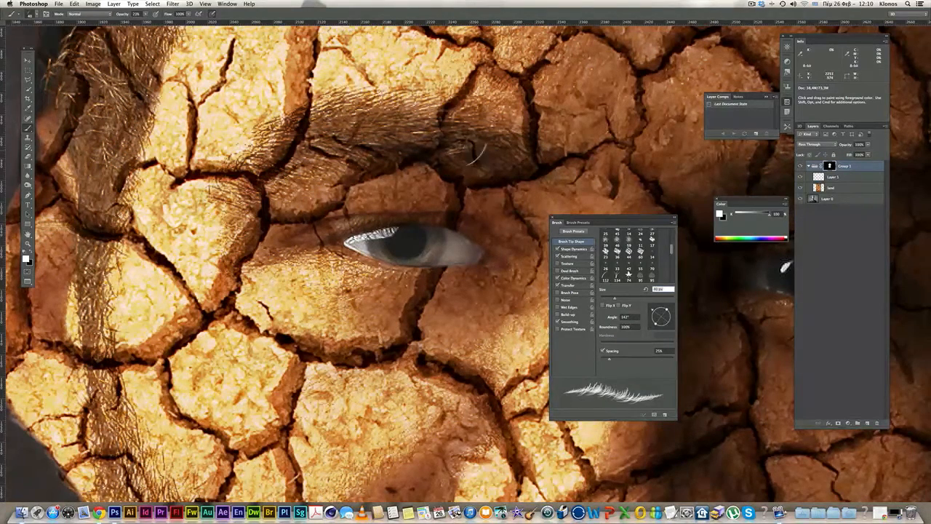
mouse_move(657, 313)
left_mouse_down()
mouse_move(667, 324)
mouse_move(657, 325)
left_mouse_up()
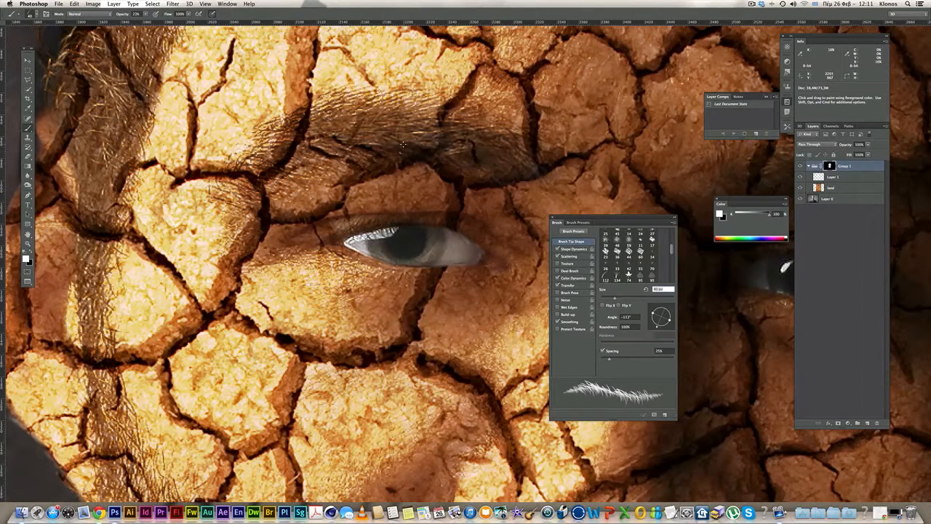
- Set brush opacity to 100% and size to 25 px
left_click_drag(147, 16, 176, 22)
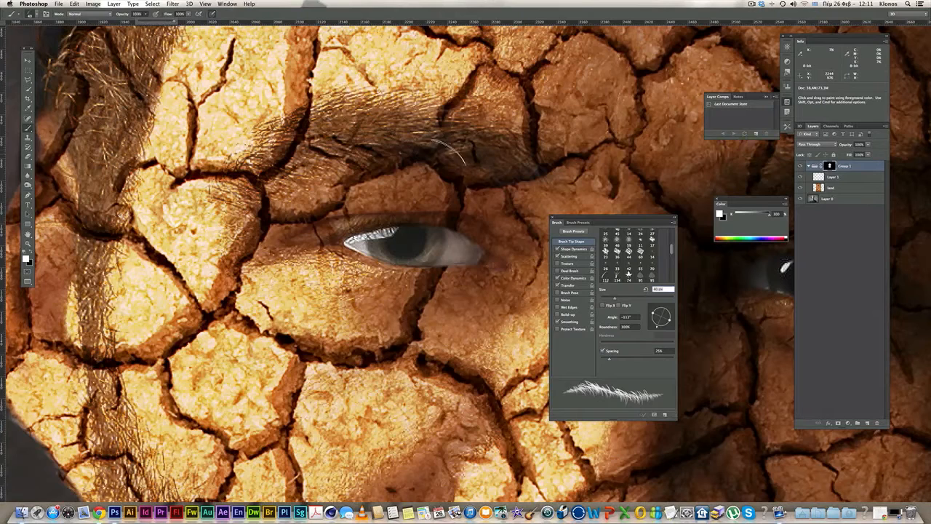
type("25")
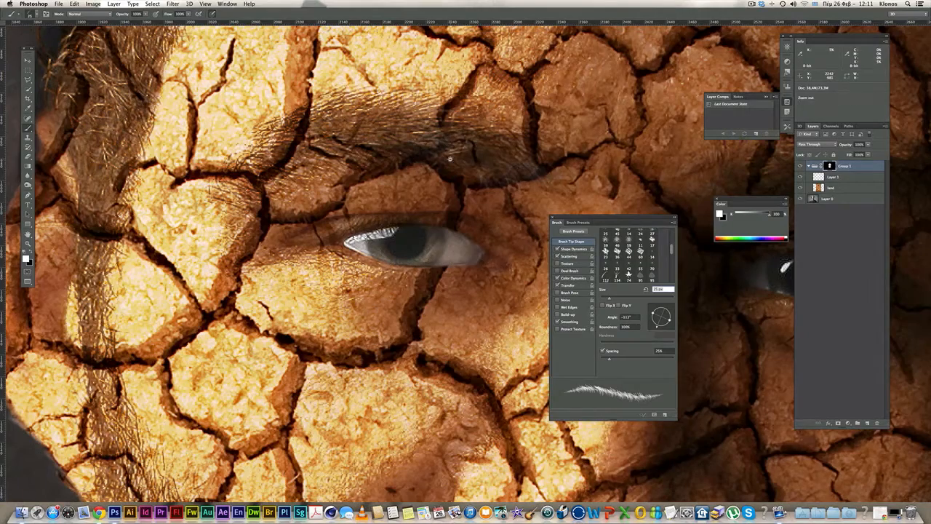
scroll(474, 175, "down", 5)
- Paint faint hair strands along the temple crack on Group 1's mask, then angle the tip to -161°
scroll(474, 175, "up", 2)
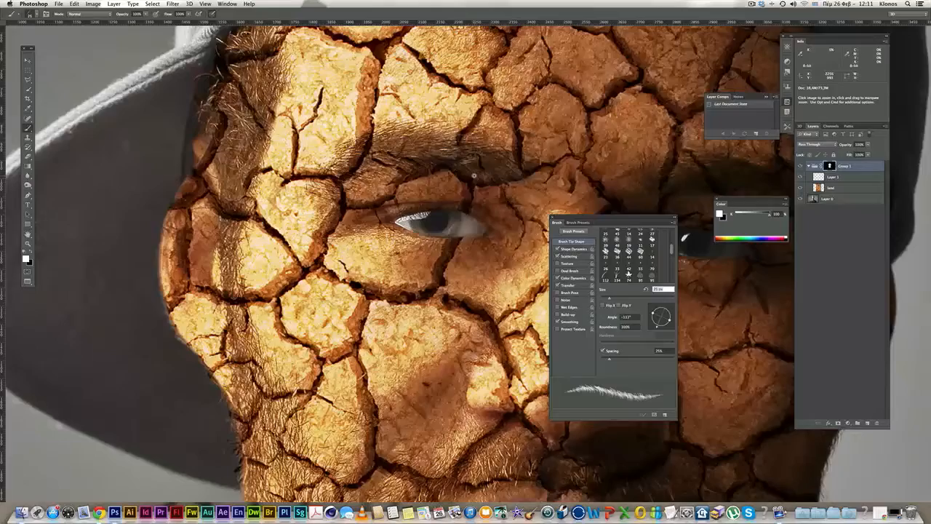
scroll(513, 176, "down", 4)
left_click_drag(545, 175, 469, 176)
scroll(445, 175, "up", 4)
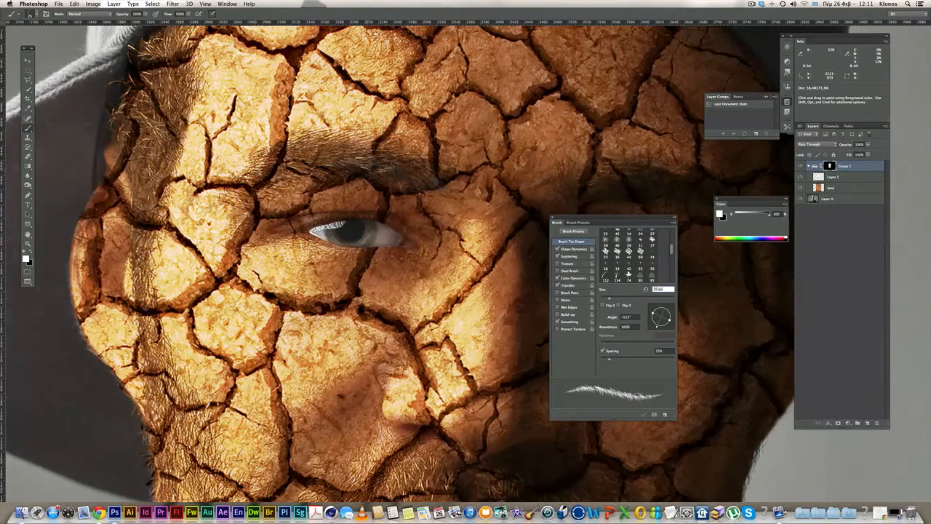
left_click(434, 181, "alt")
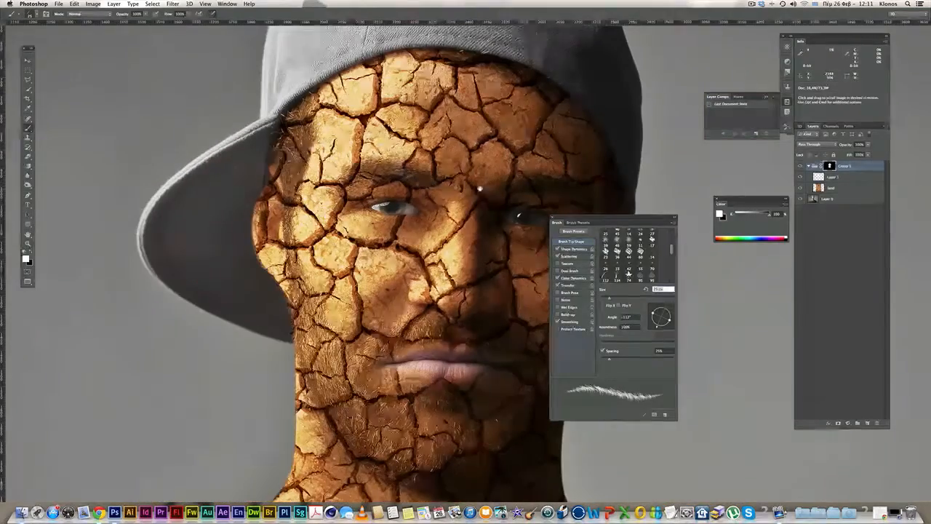
left_click_drag(486, 190, 451, 193)
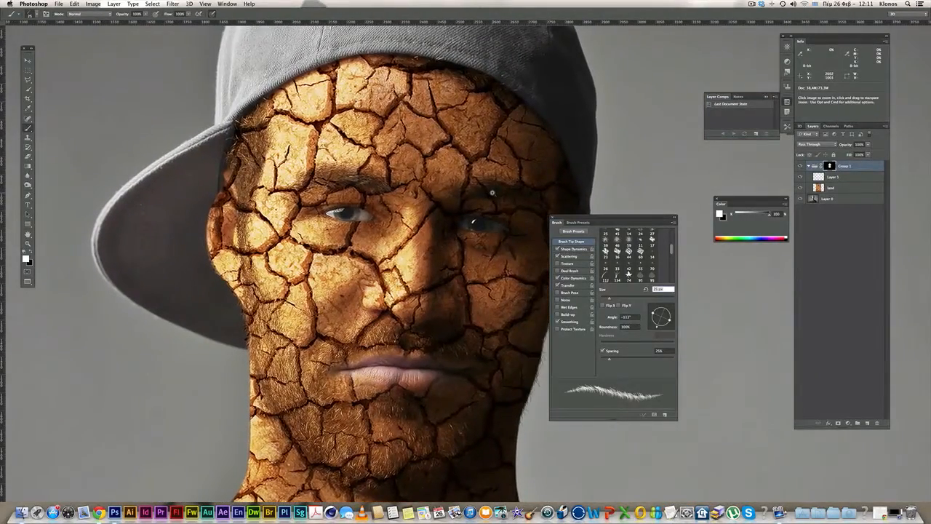
left_click(492, 193)
key("b")
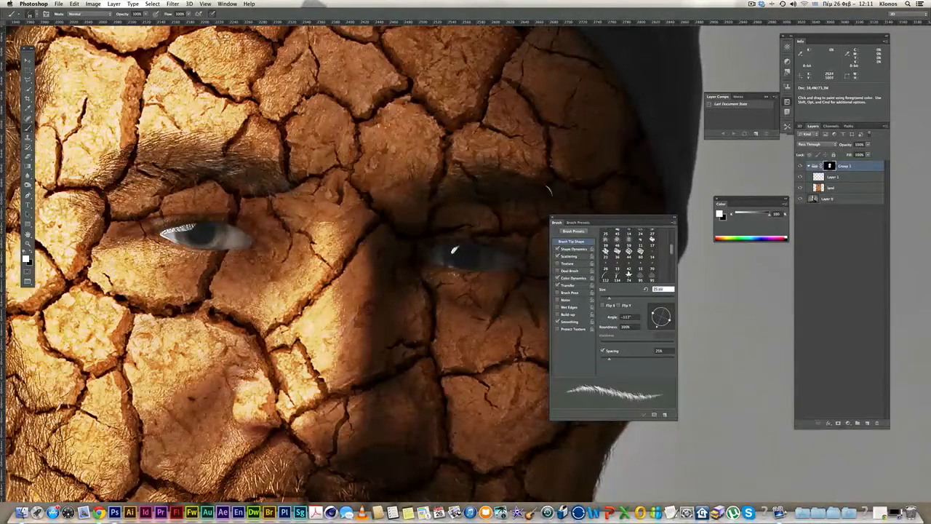
left_click_drag(191, 191, 446, 232)
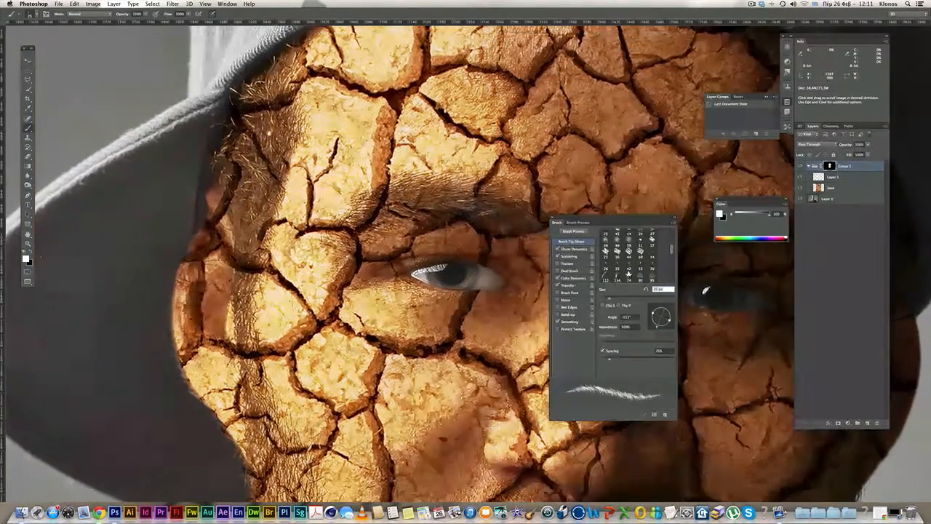
left_click_drag(258, 146, 277, 176)
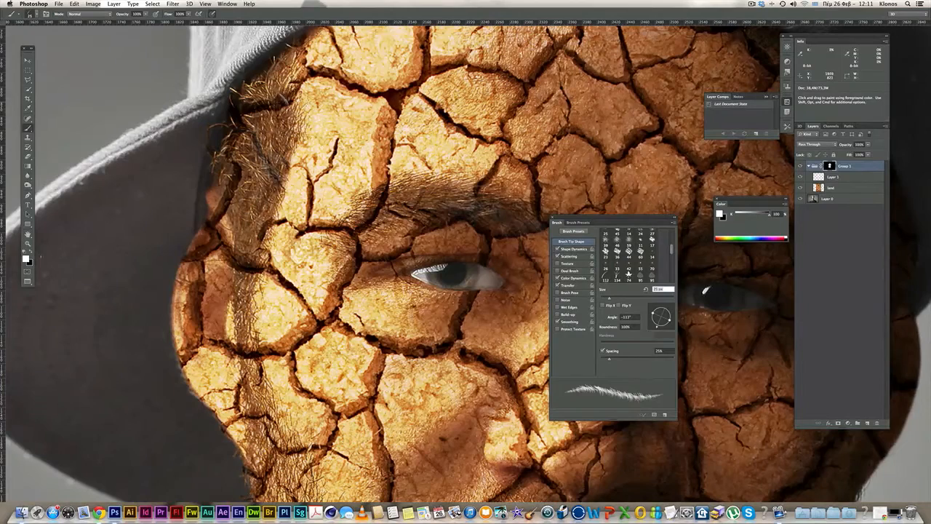
left_click_drag(662, 329, 647, 323)
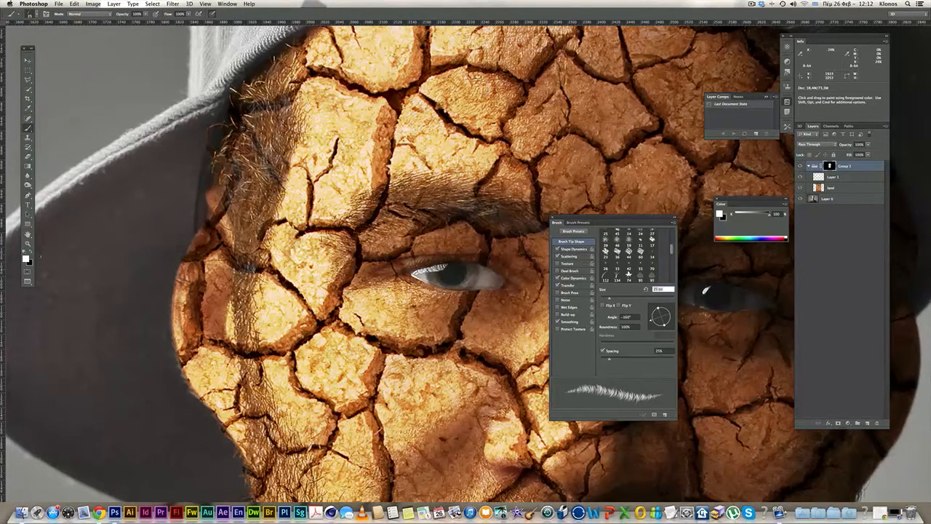
- Zoom to double scale on the face and rotate the hair brush tip to a new angle
left_click(316, 278, "alt")
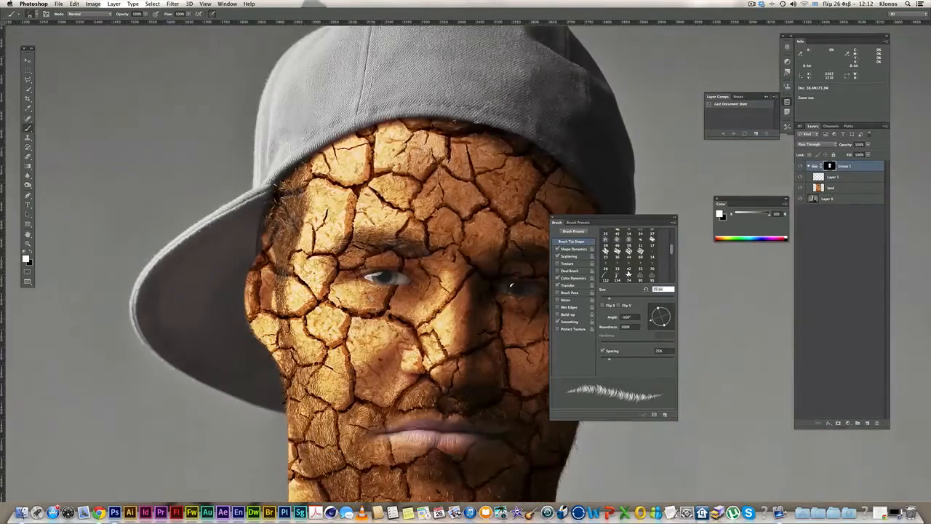
left_click_drag(346, 264, 285, 178)
left_click(415, 321, "super")
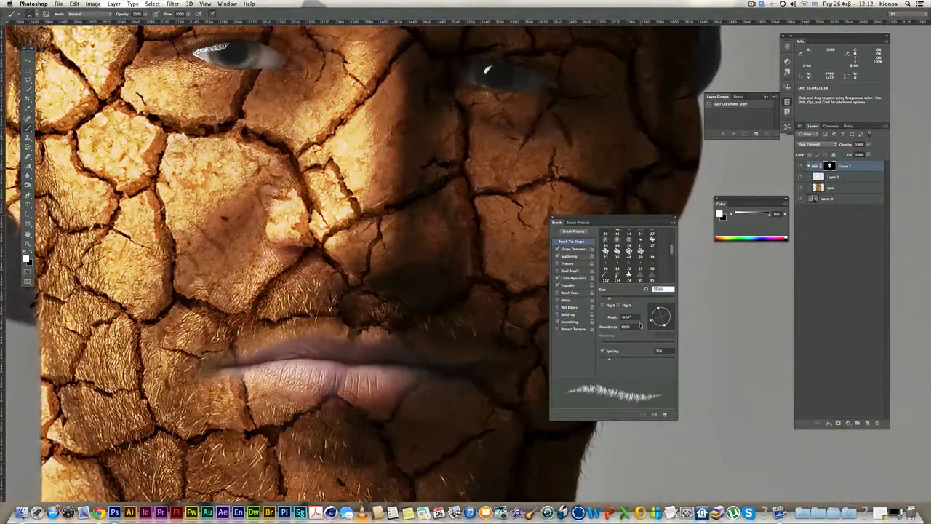
mouse_move(651, 321)
left_mouse_down()
mouse_move(661, 332)
mouse_move(653, 330)
left_mouse_up()
- Paint hair strands along the cracks below the lips and beside the upper lip
scroll(367, 313, "down", 3)
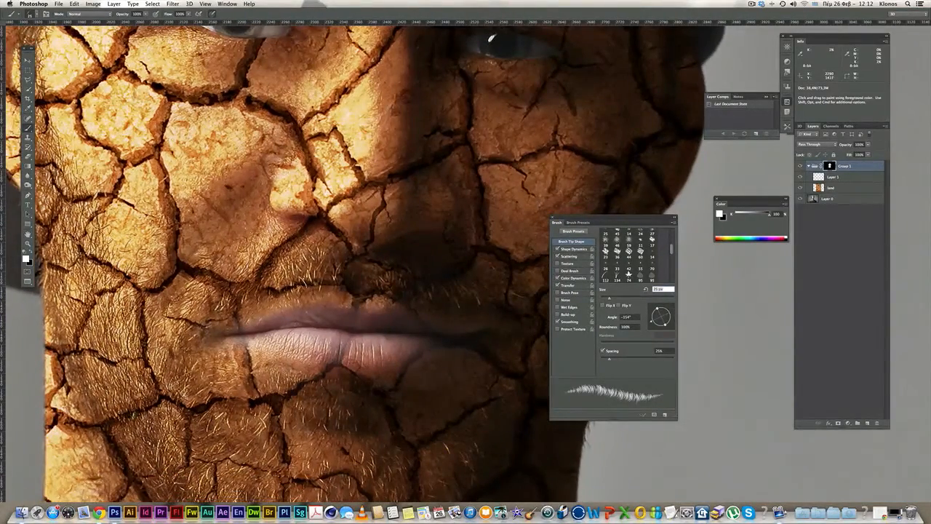
scroll(297, 284, "down", 5)
scroll(276, 262, "down", 10)
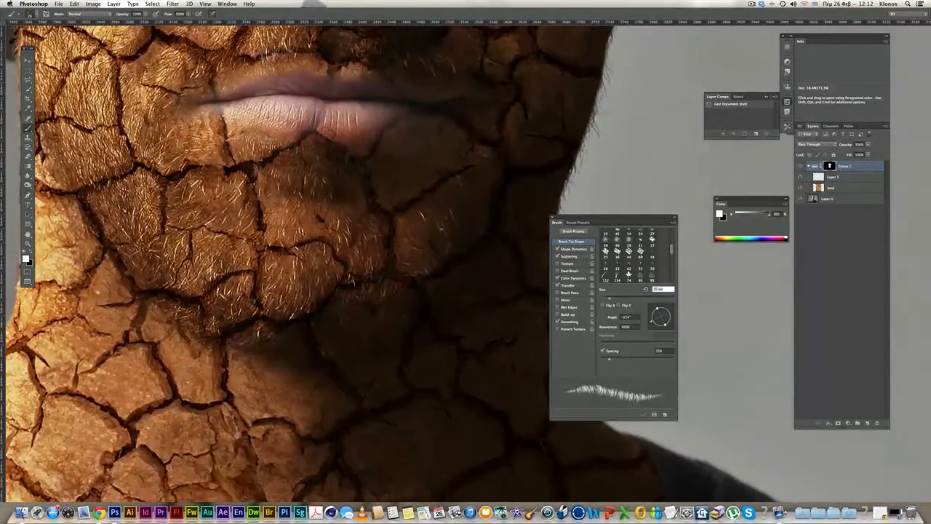
key("space")
left_click_drag(142, 261, 184, 298)
mouse_move(230, 211)
left_mouse_down()
mouse_move(195, 215)
mouse_move(182, 205)
mouse_move(130, 239)
mouse_move(167, 305)
mouse_move(262, 367)
left_mouse_up()
key("space")
mouse_move(271, 153)
left_mouse_down()
mouse_move(312, 134)
mouse_move(269, 156)
left_mouse_up()
- Zoom out to the head and shoulders and close the Brush settings panel
key("super+minus")
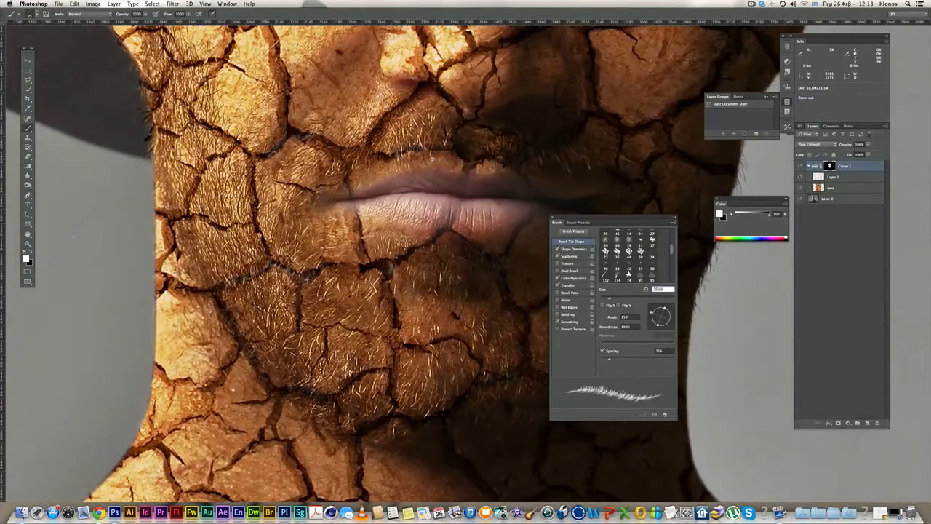
key("super+minus")
key("super+minus")
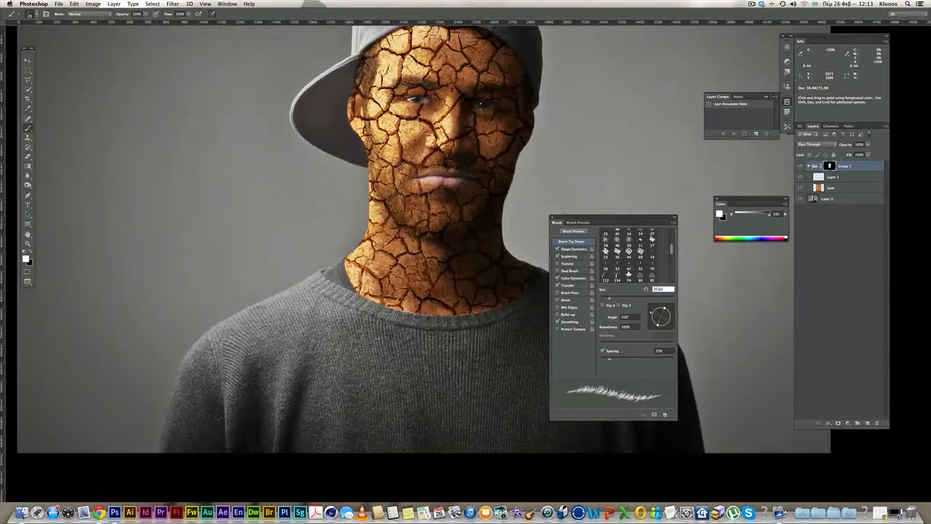
left_click(552, 218)
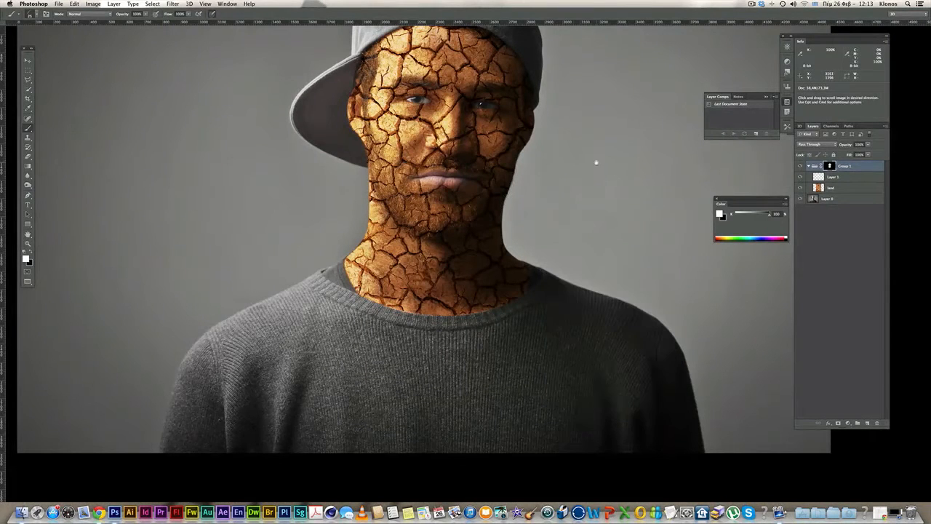
- Add a new layer above the land texture layer and fill it with white
left_click(860, 190)
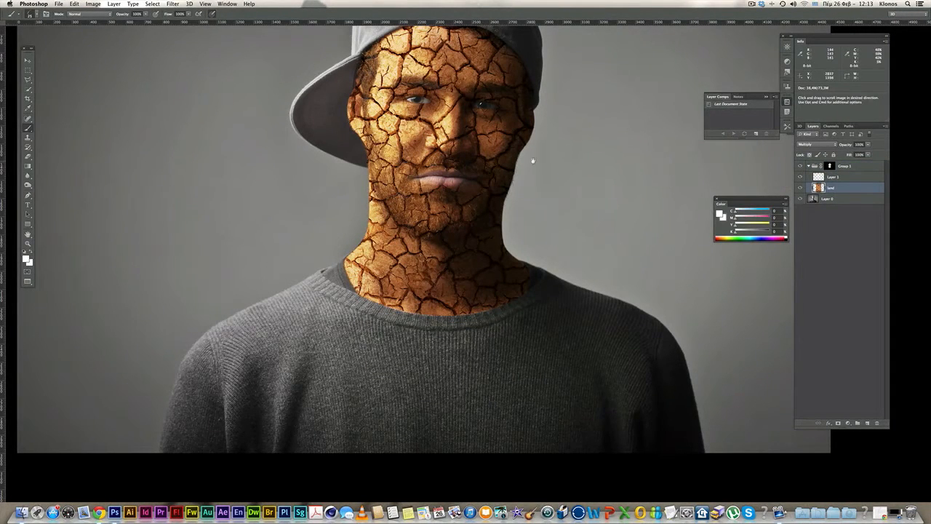
key("space")
left_click_drag(507, 212, 512, 231)
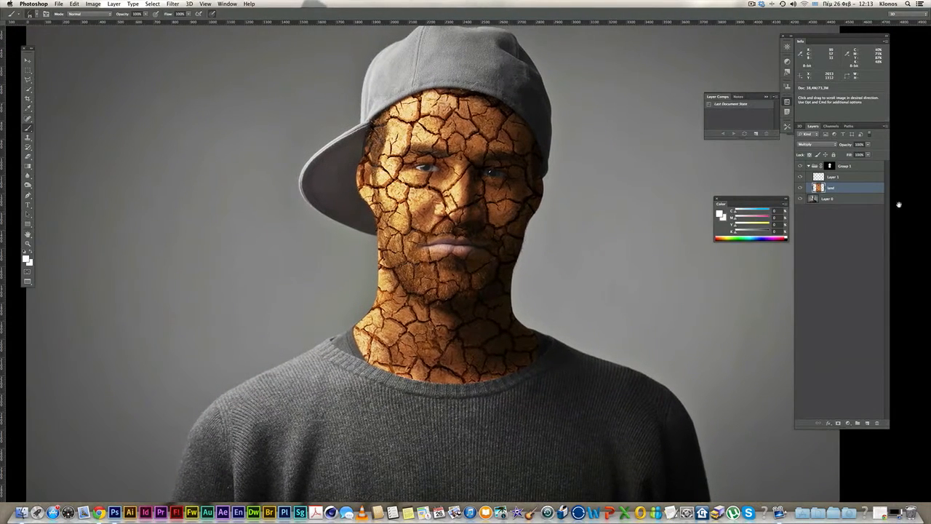
left_click(867, 423)
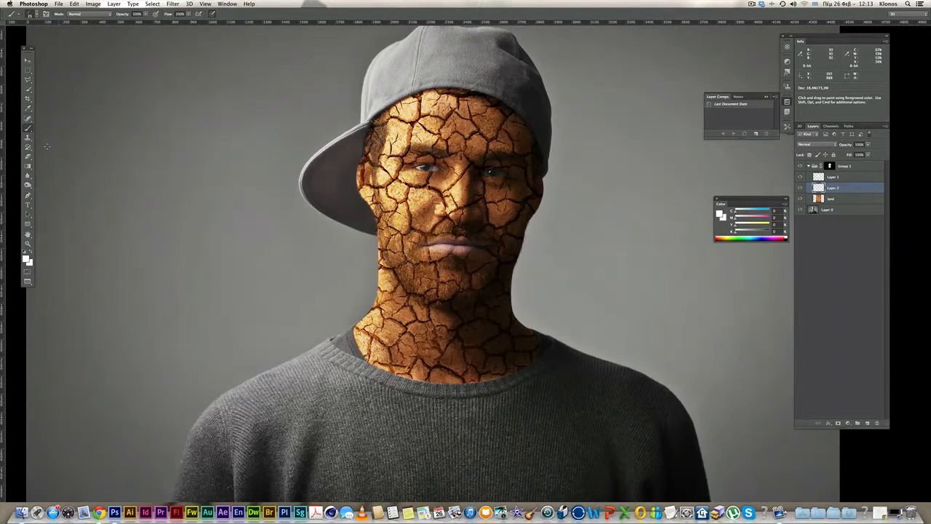
left_click(22, 251)
key("super+BackSpace")
- Set the white layer's blend mode to Color
left_click(813, 144)
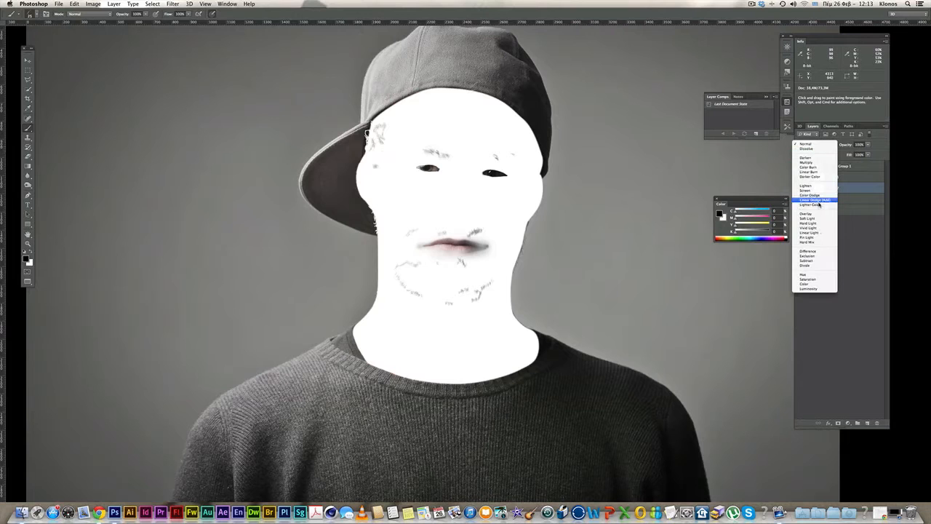
left_click(811, 288)
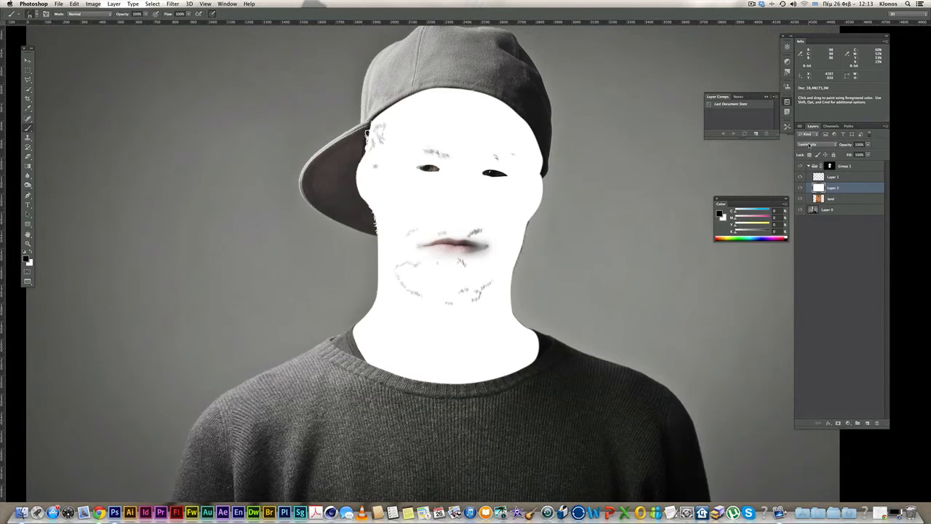
left_click(811, 145)
left_click(808, 138)
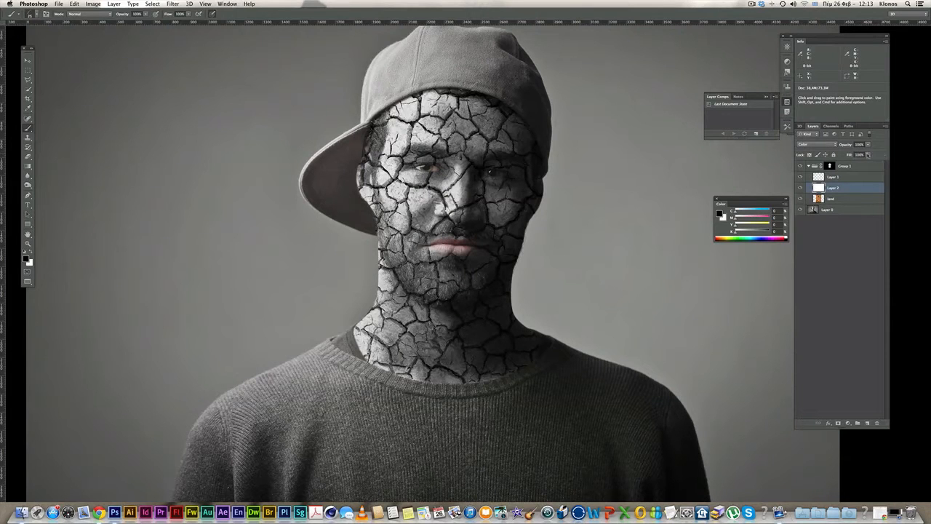
- Compare the Color-blended result by toggling Layer 1 and zooming around the cheek
left_click(869, 145)
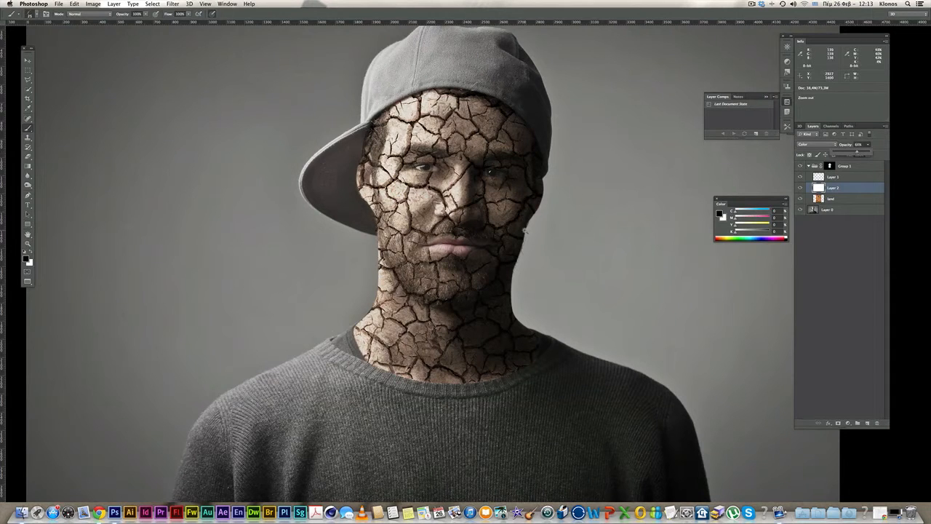
left_click(566, 218, "alt+super")
left_click(573, 221, "super")
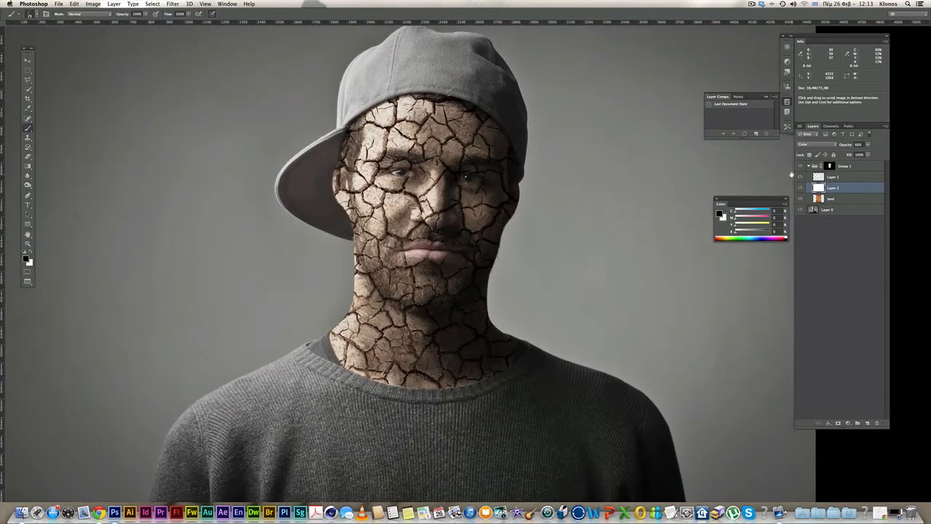
left_click(802, 177)
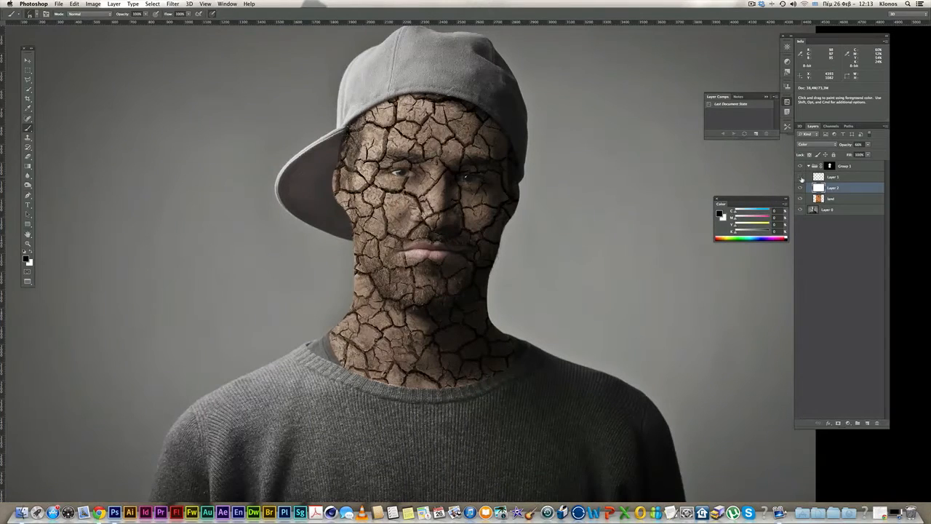
left_click(801, 177)
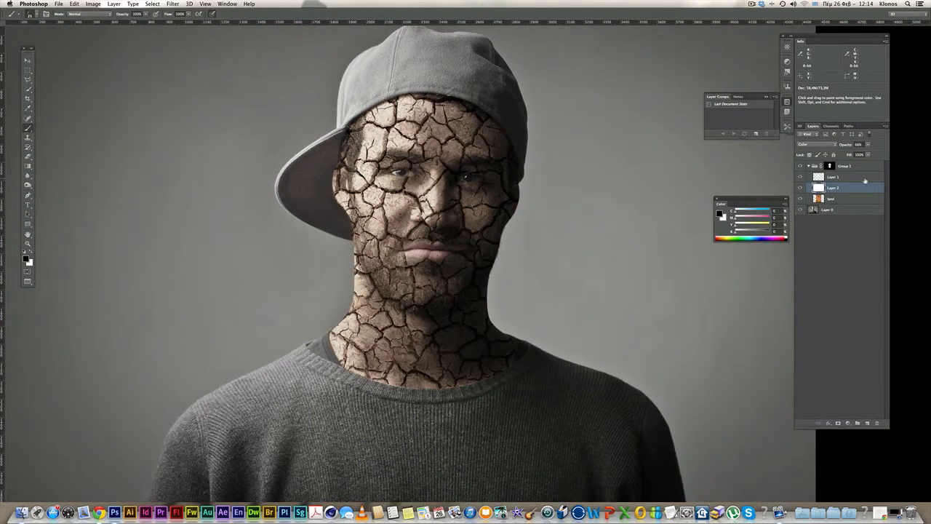
left_click(477, 195, "super")
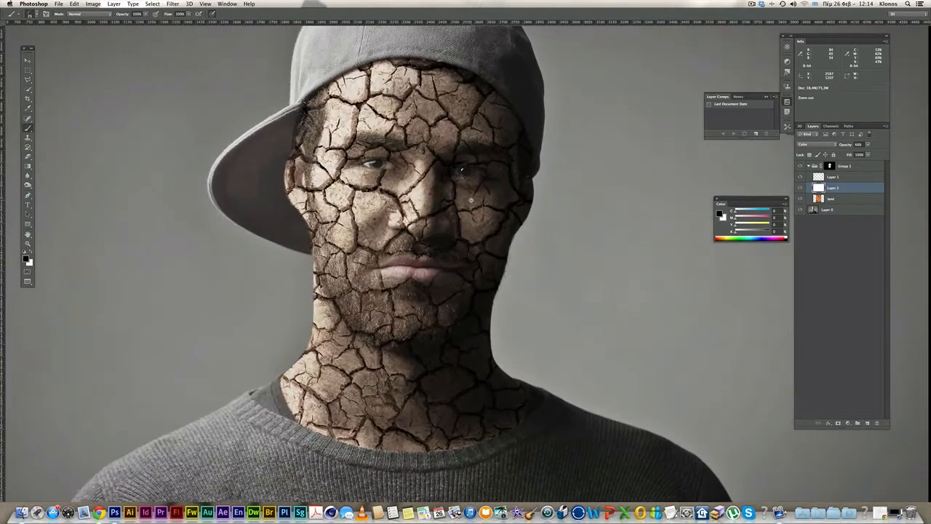
left_click(478, 197, "alt+super")
left_click(478, 198, "alt+super")
left_click(491, 202, "super")
left_click_drag(485, 205, 543, 204)
- Lower the white layer's opacity to 49% and zoom in around the jaw
left_click(868, 144)
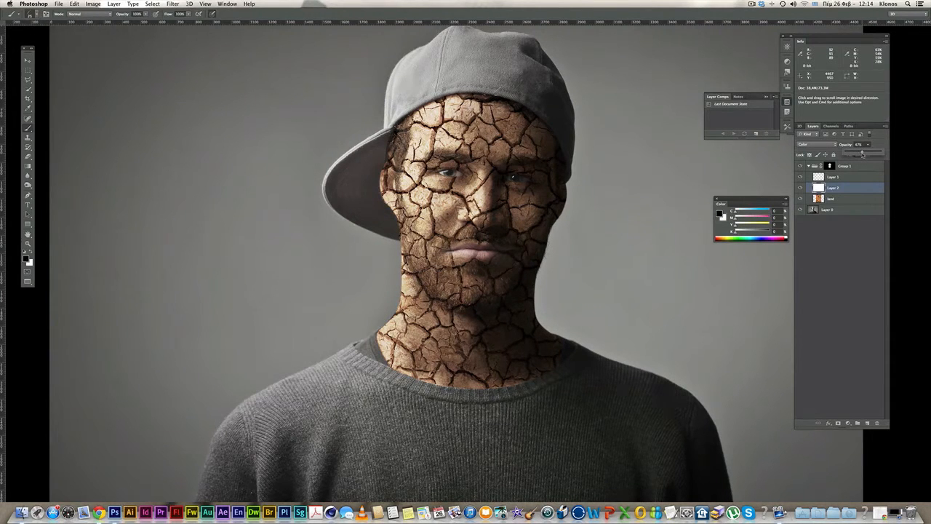
left_click(505, 249, "alt")
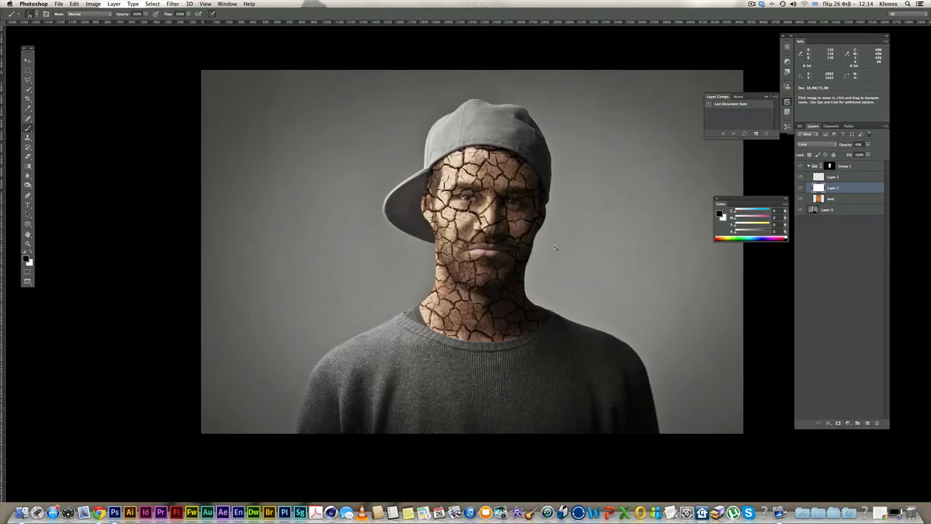
left_click(559, 248, "super")
left_click_drag(551, 254, 597, 255)
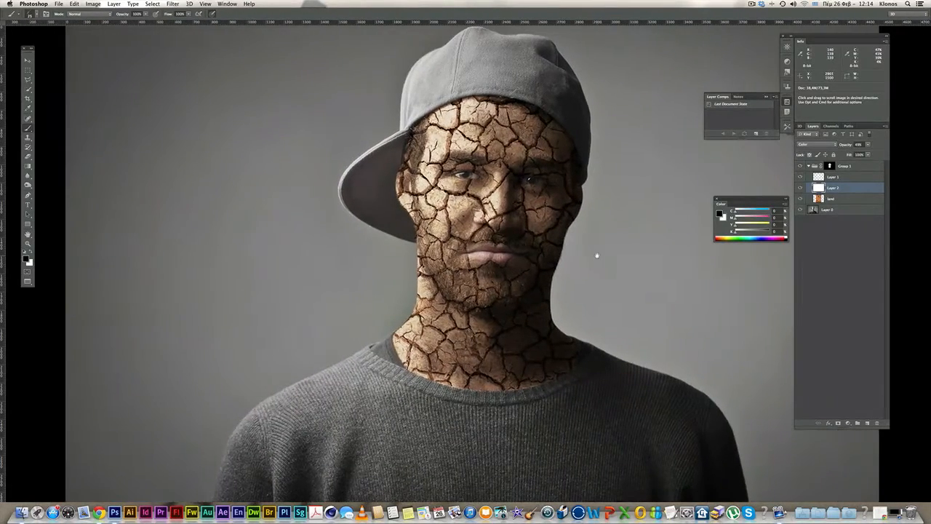
left_click(540, 264, "super")
left_click(533, 264, "super")
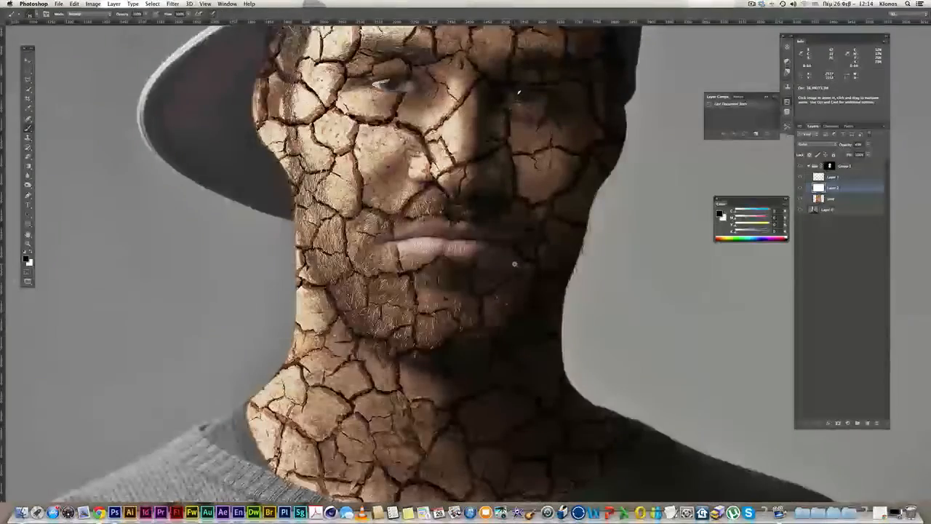
- Select Group 1's mask with a soft brush, test a white stroke on the lower lip, and undo it
left_click(830, 167)
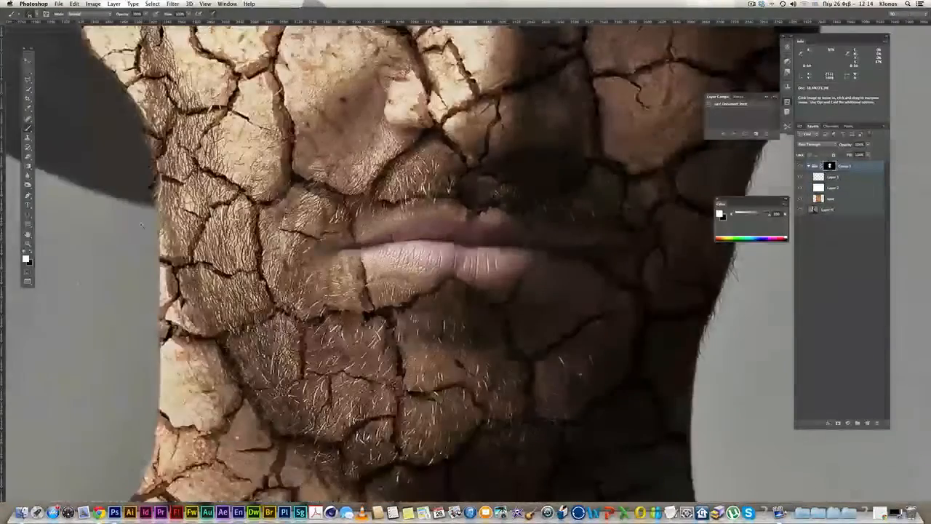
left_click(429, 234, "super")
key("x")
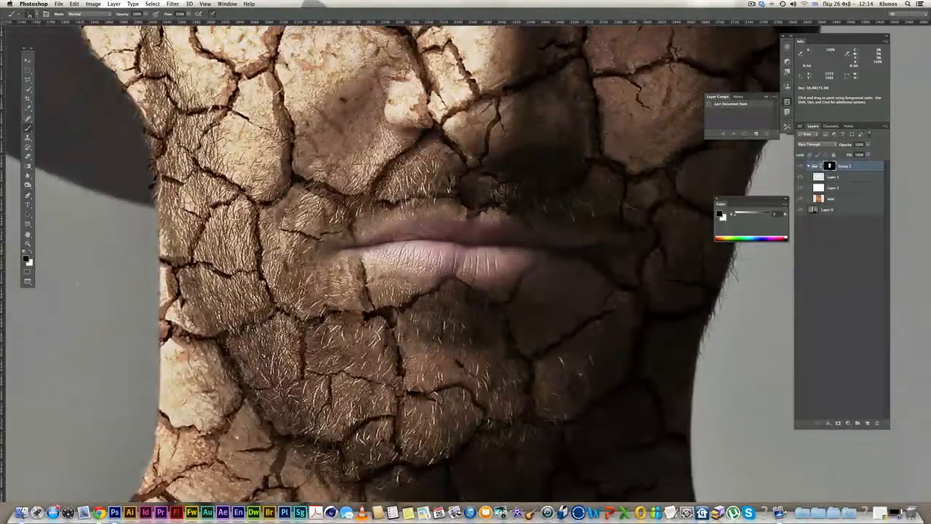
left_click(37, 14)
left_click(38, 68)
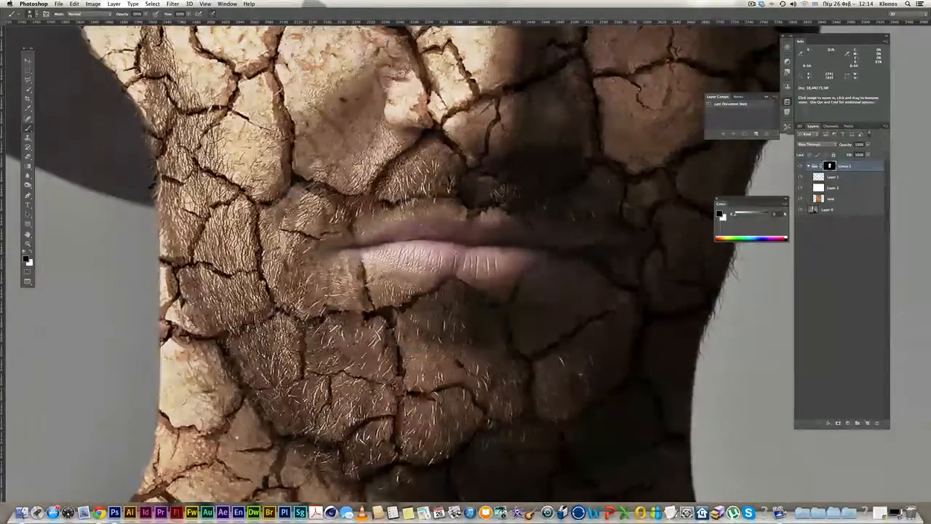
left_click(460, 248, "super")
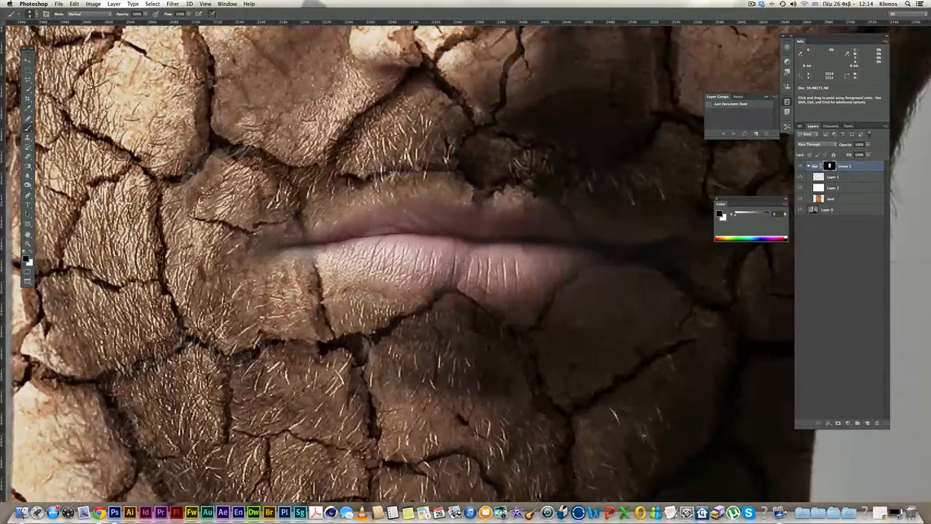
left_click(33, 255)
mouse_move(458, 279)
left_mouse_down()
mouse_move(448, 286)
mouse_move(463, 261)
mouse_move(457, 279)
left_mouse_up()
key("super+z")
- Try brush opacities of 43% and 60%, then cancel the change
left_click(834, 188)
left_click(145, 13)
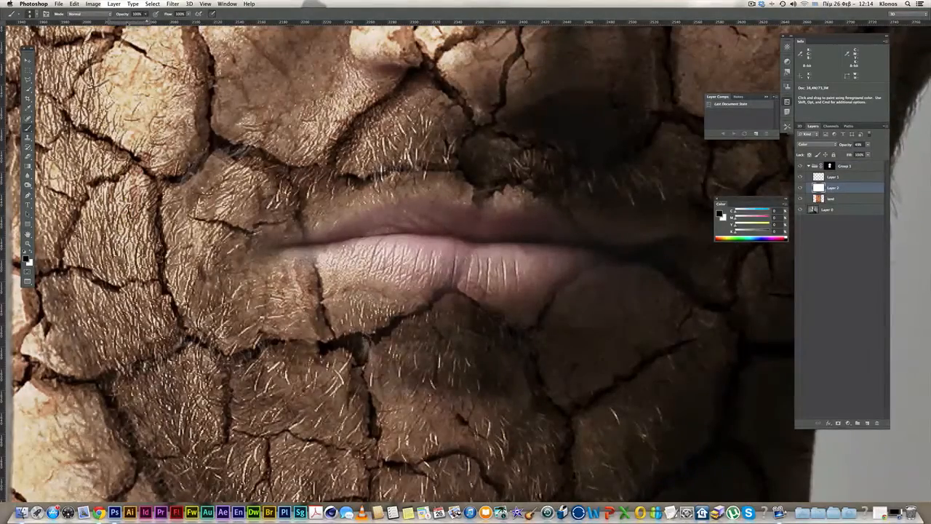
left_click(449, 286)
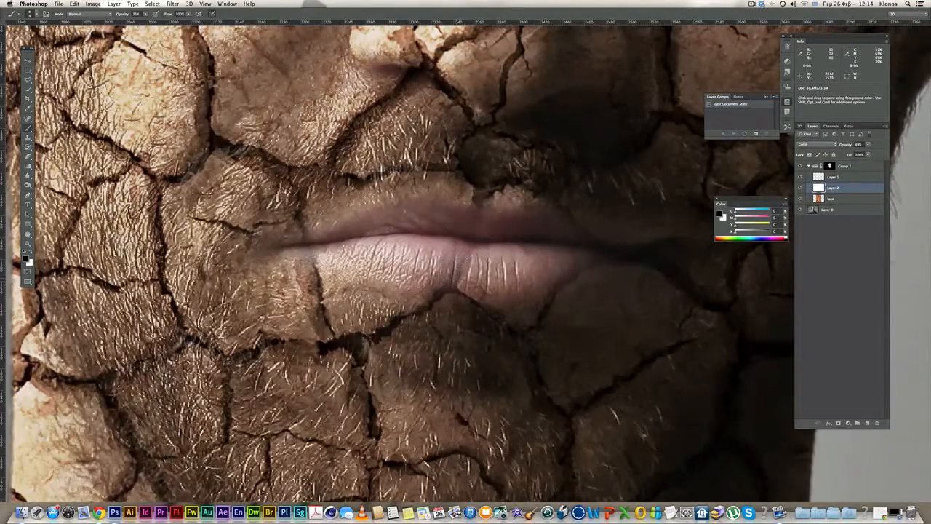
left_click(147, 14)
left_click_drag(148, 22, 152, 23)
left_click(454, 284)
left_click(147, 15)
left_click_drag(149, 22, 157, 22)
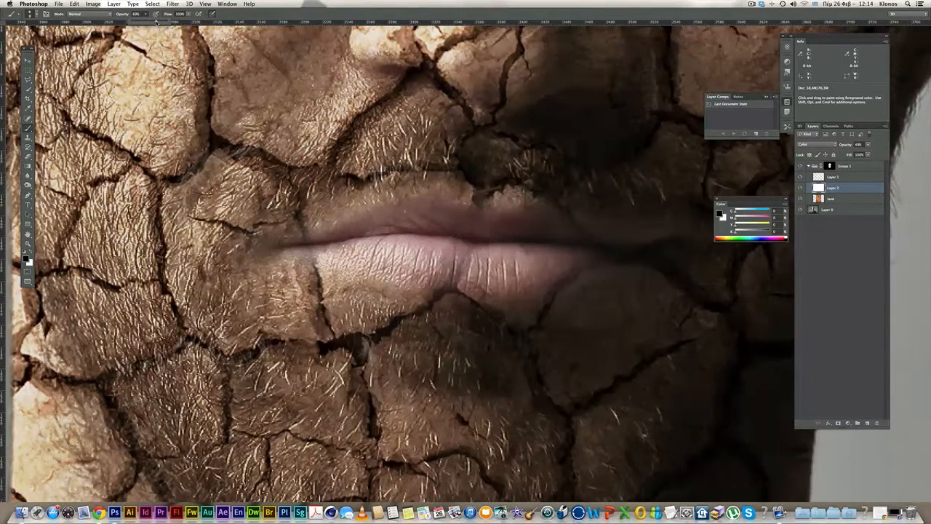
key("Escape")
- Paint on Group 1's mask along the lip crease and upper lip edge
left_click(830, 167)
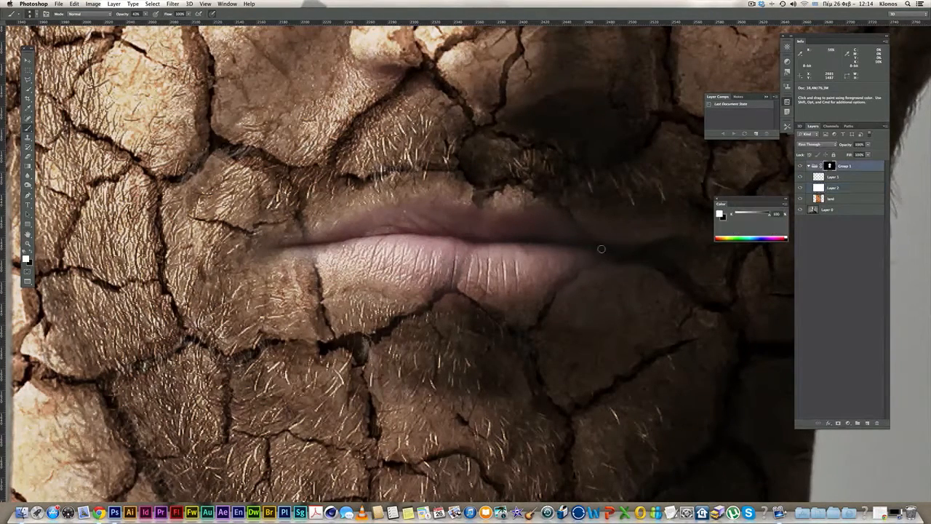
left_click_drag(451, 286, 465, 260)
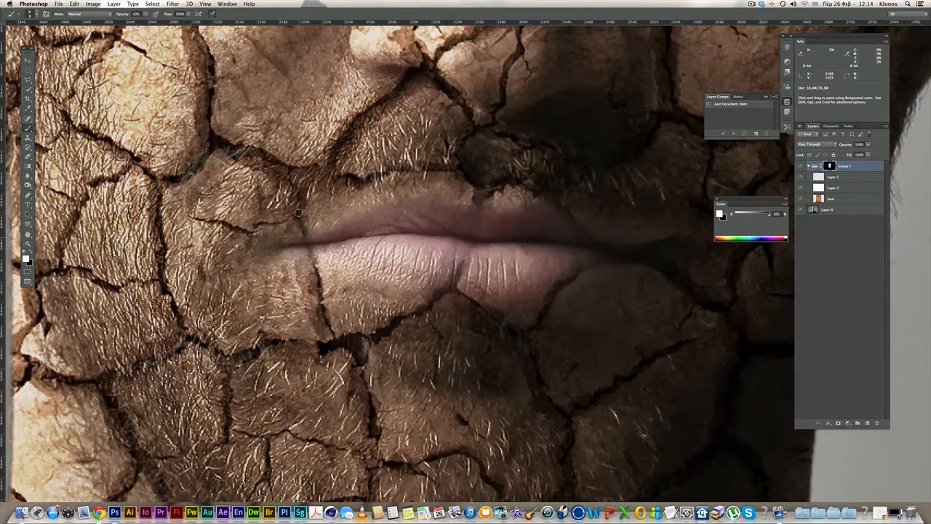
left_click_drag(479, 221, 473, 187)
left_click_drag(542, 193, 574, 219)
scroll(582, 250, "down", 5)
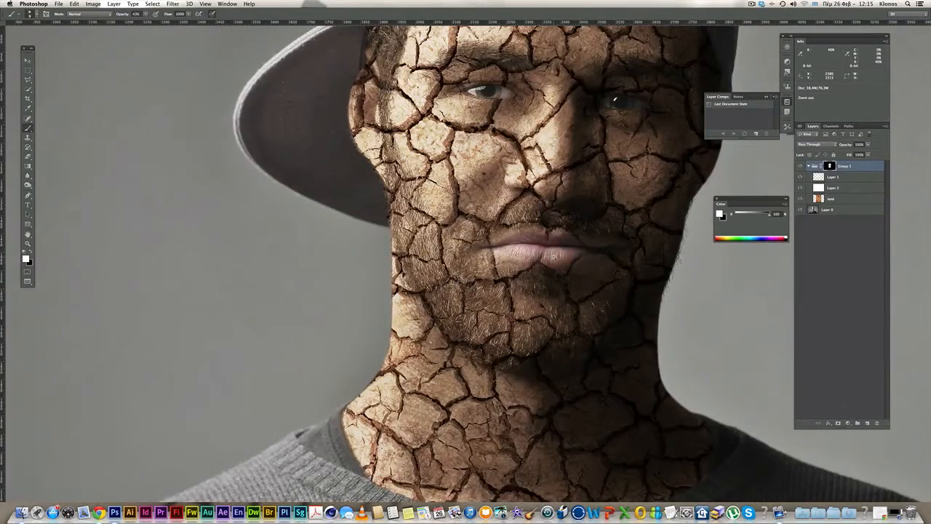
scroll(591, 266, "down", 3)
scroll(590, 267, "up", 5)
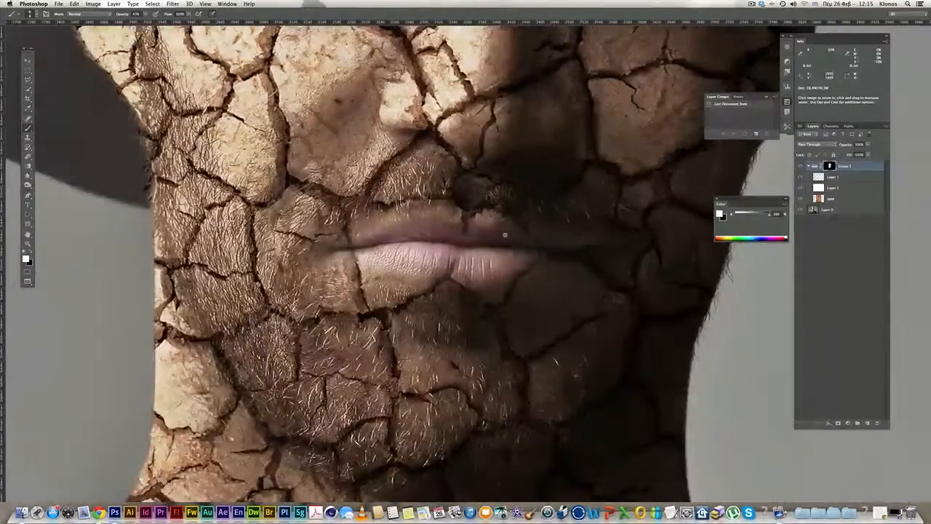
left_click(31, 253)
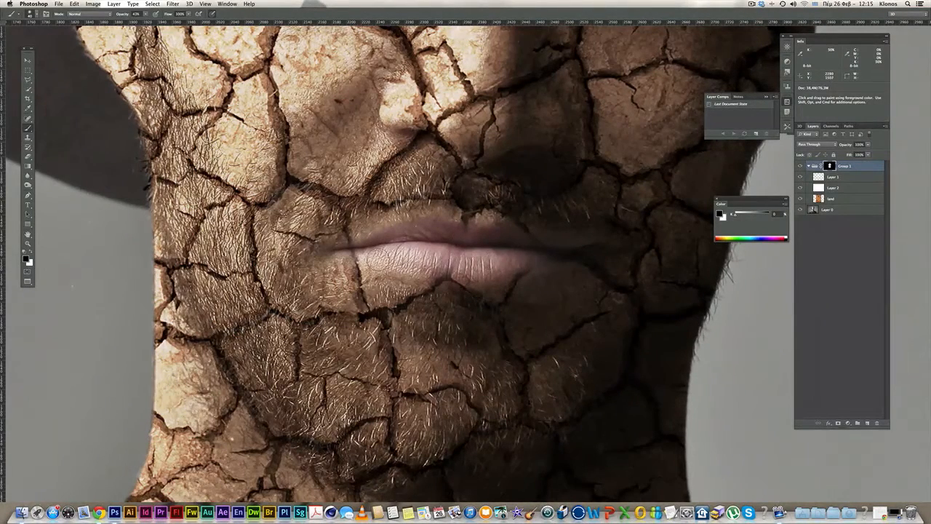
- Zoom out to the whole portrait and add a new empty layer above Group 1
left_click(516, 264, "alt+super")
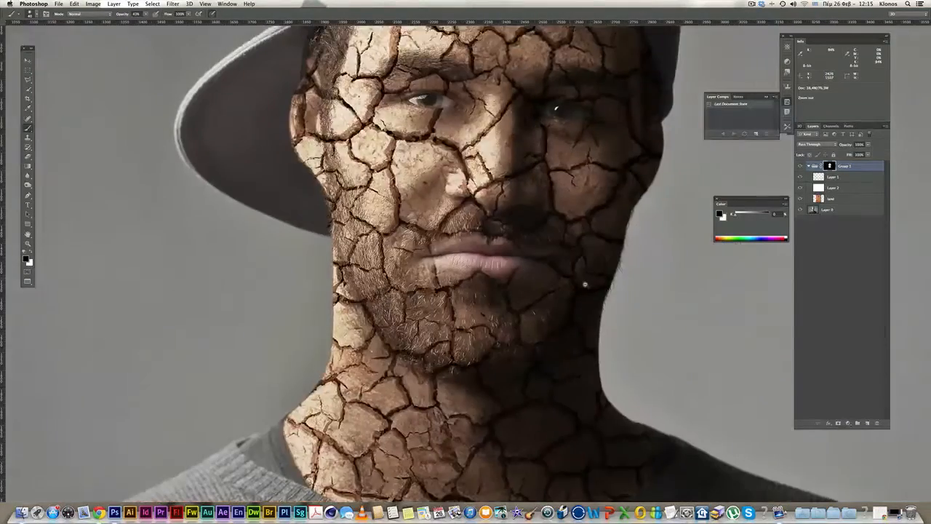
left_click(584, 284, "alt+super")
left_click(578, 288, "alt+super")
left_click(578, 288, "alt+super")
left_click_drag(641, 296, 575, 275)
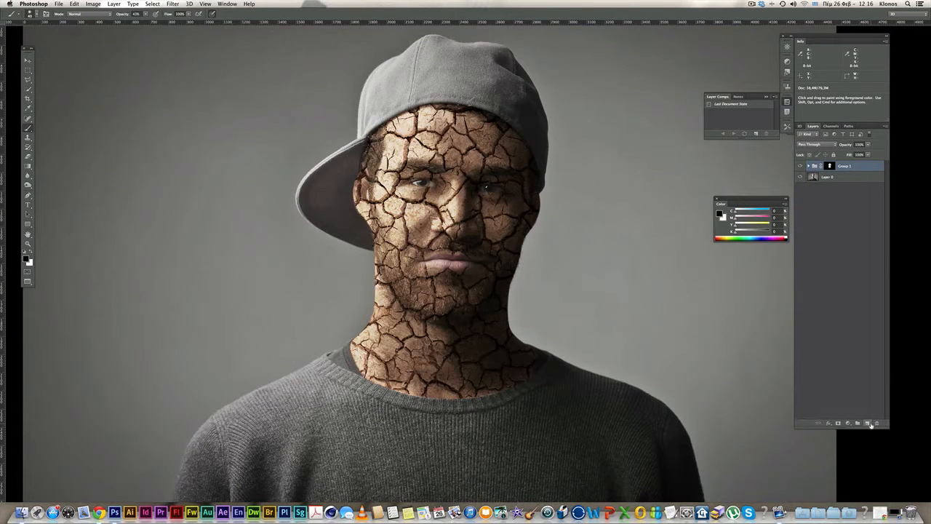
left_click(868, 423)
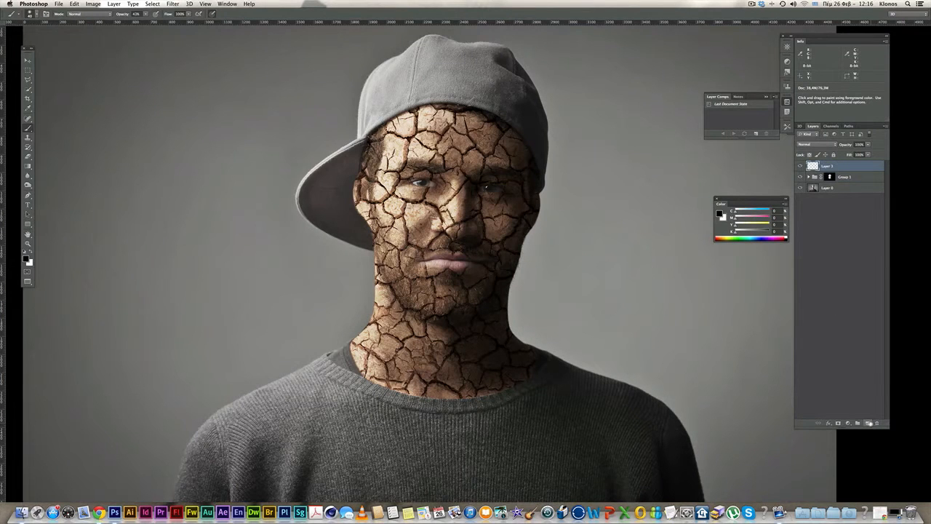
- Pick the Clone Stamp with a smaller brush and zoom in on the cap brim
left_click(29, 137)
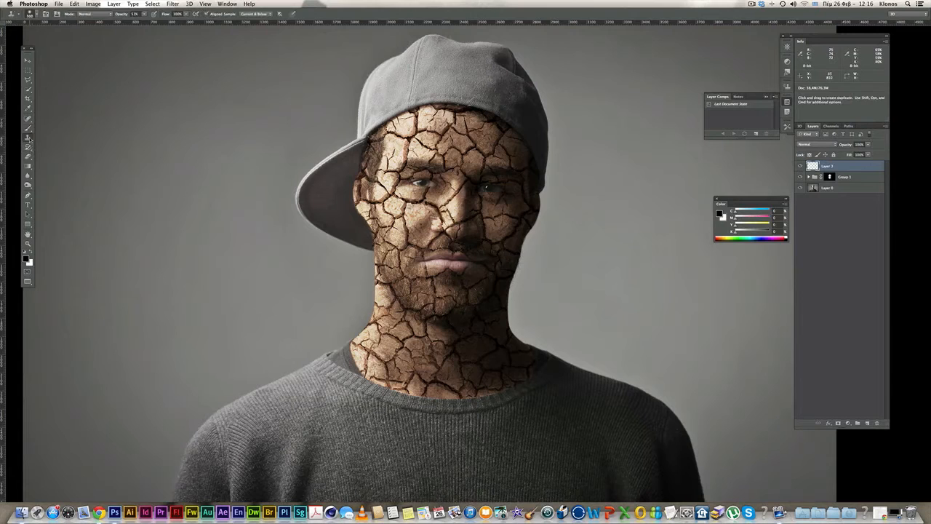
left_click(143, 14)
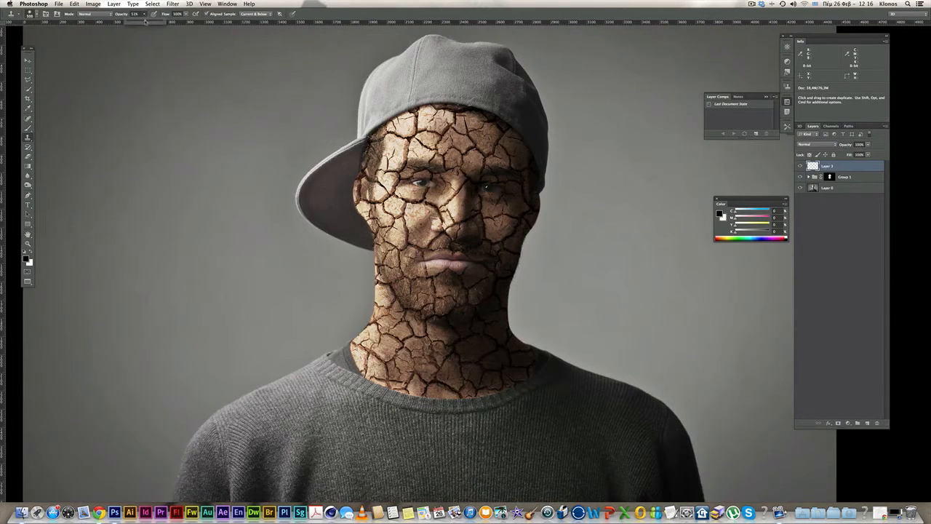
key("bracketleft")
key("bracketleft")
key("bracketleft")
key("bracketleft")
key("bracketleft")
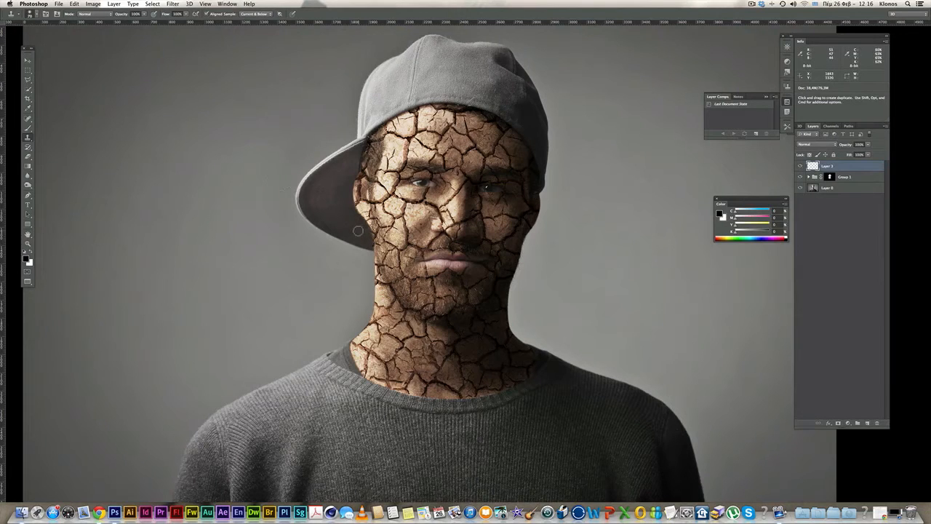
left_click(29, 14)
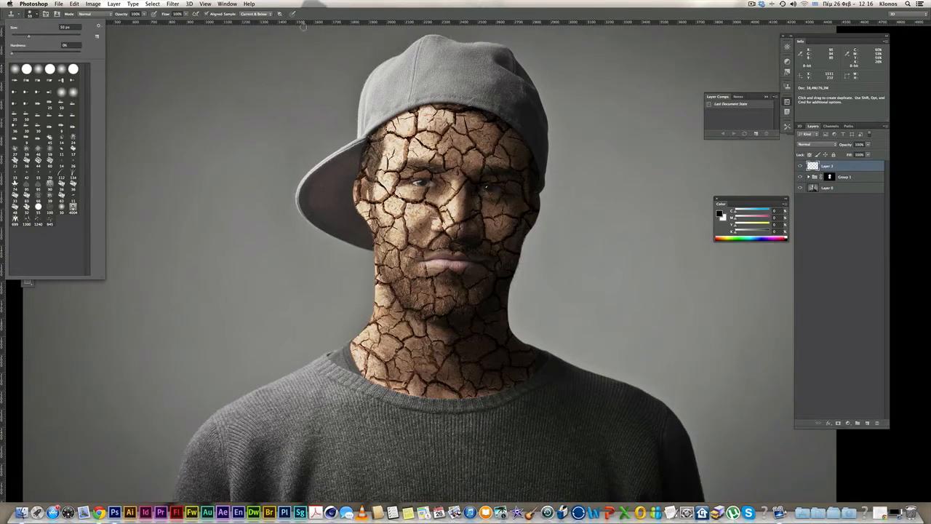
left_click(328, 17)
left_click(341, 177, "super")
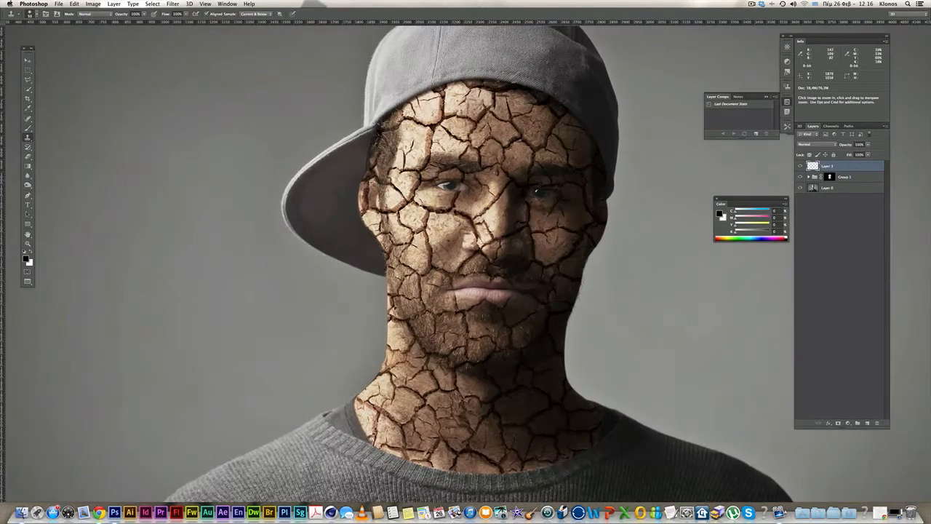
left_click(372, 182, "super")
left_click(369, 181, "super")
left_click(255, 14)
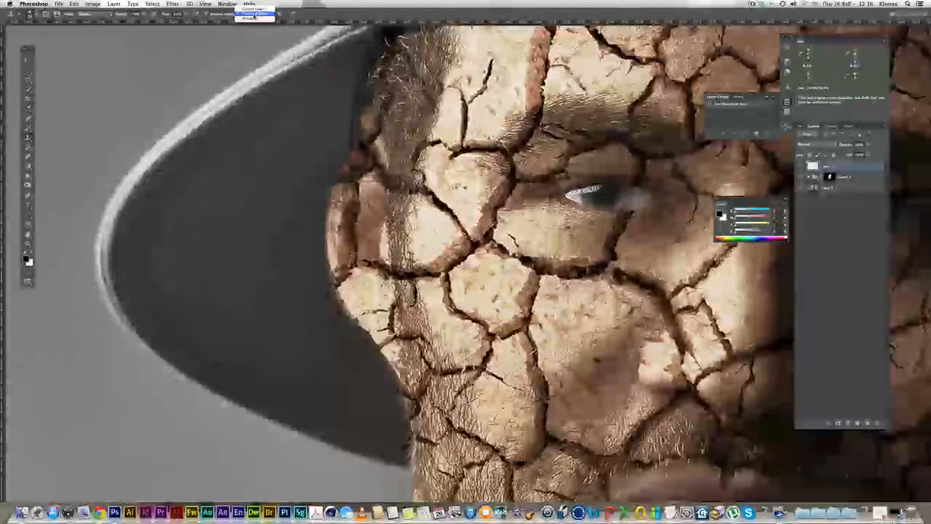
- Set Clone Stamp sampling to Current & Below, shrink the brush, and zoom in on the face edge
left_click(253, 13)
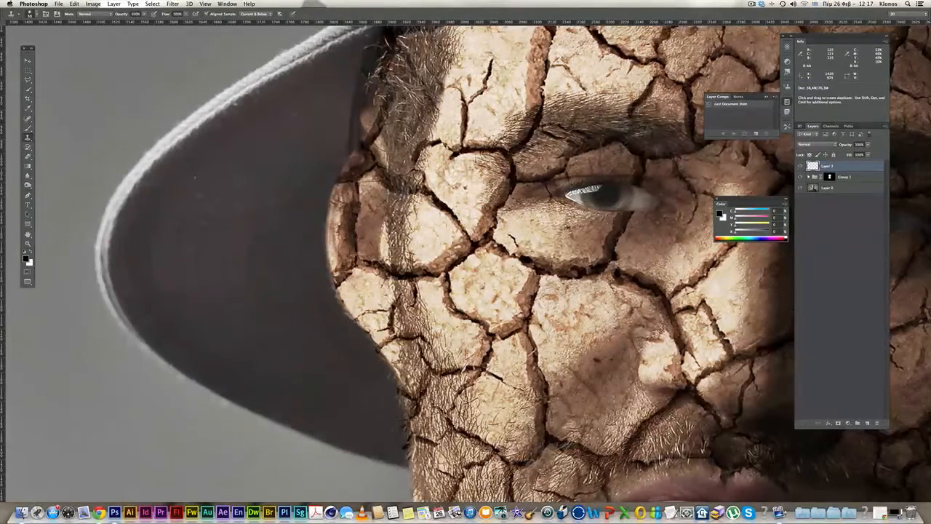
key("bracketleft")
key("bracketleft")
key("bracketleft")
key("bracketleft")
key("bracketleft")
key("space")
left_click_drag(409, 435, 417, 265)
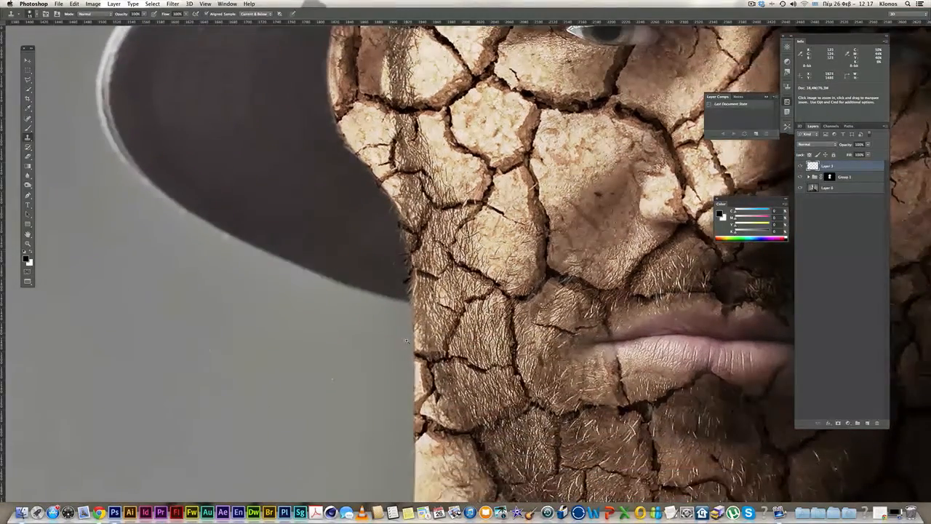
left_click(425, 347, "super")
left_click(424, 347, "super")
left_click(424, 347, "super")
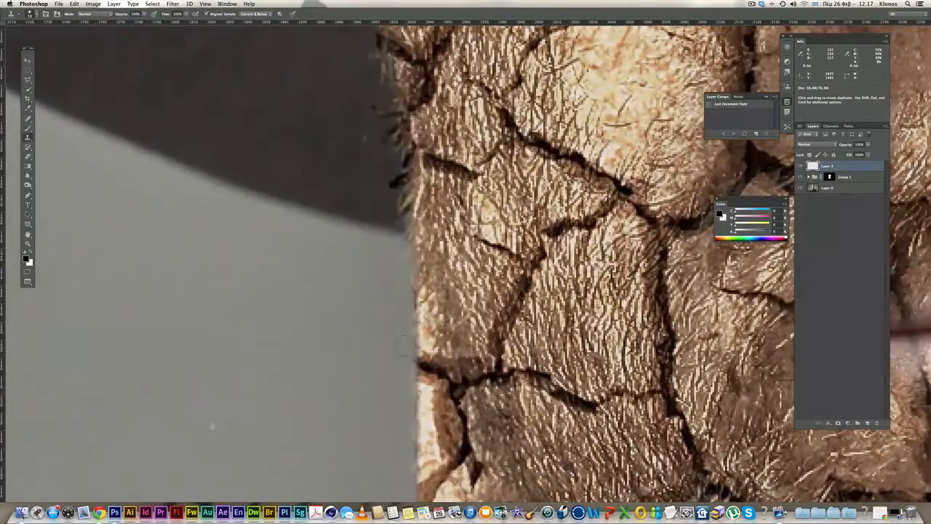
key("bracketleft")
key("bracketleft")
key("bracketleft")
key("bracketleft")
key("bracketleft")
- Clone grey background over the dark crack tip at the face's left edge
key("j")
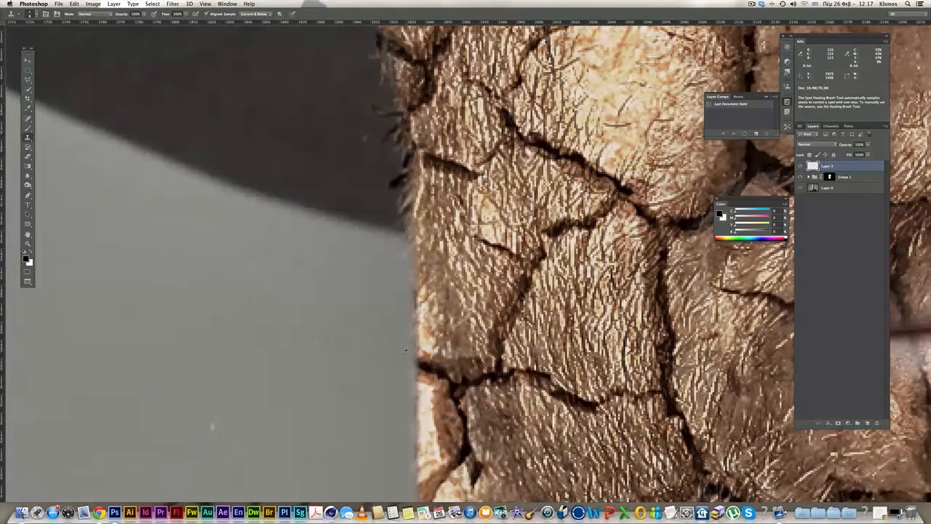
key("s")
key("j")
key("s")
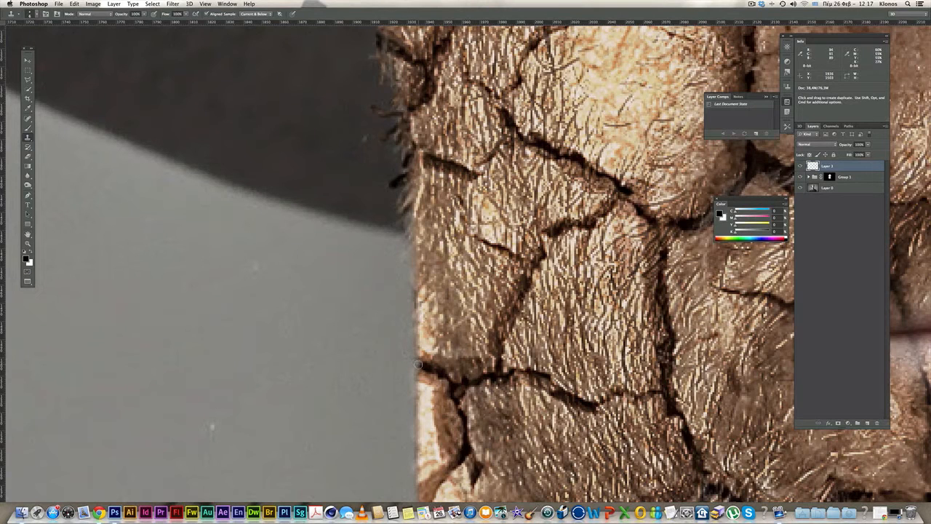
left_click_drag(422, 366, 427, 367)
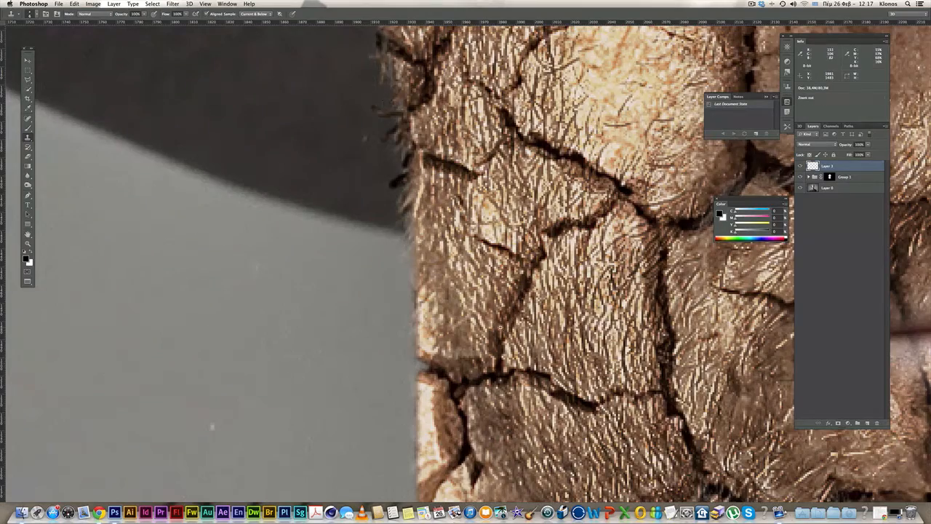
scroll(501, 327, "down", 5)
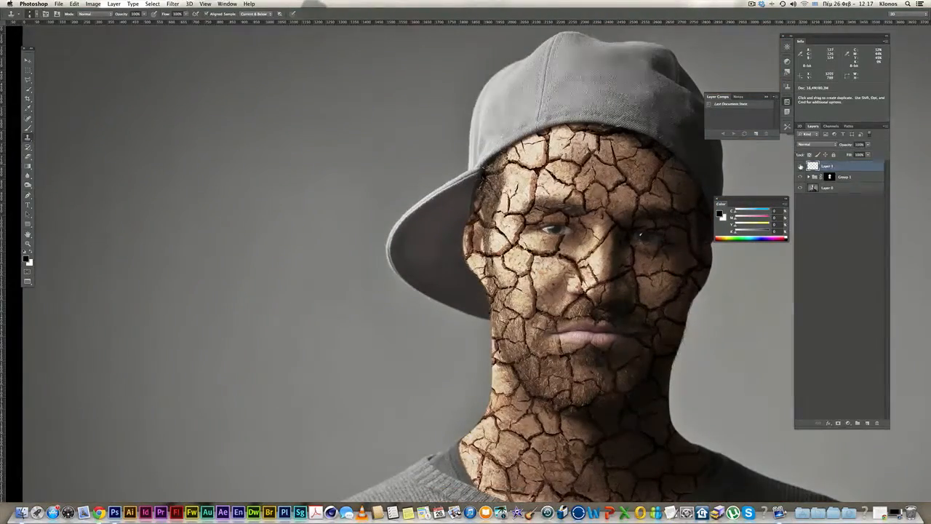
- Rename the cleanup layer to clone_stamp
left_click(801, 166)
left_click(802, 166)
double_click(827, 167)
type("d")
key("Return")
- Zoom in on the cheek and jaw and clone background over the dark jaw edge
key("z")
left_click(486, 339)
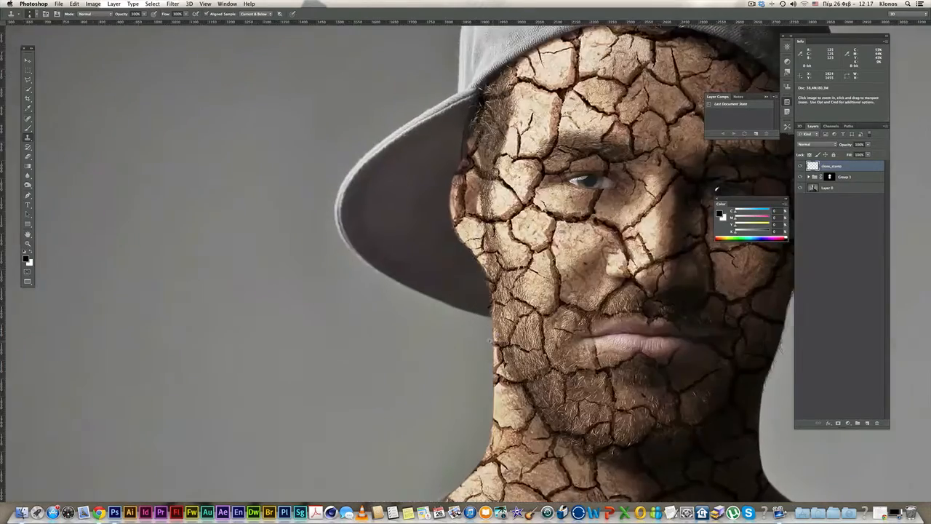
left_click(489, 342)
left_click(487, 356, "super")
left_click_drag(488, 416, 454, 305)
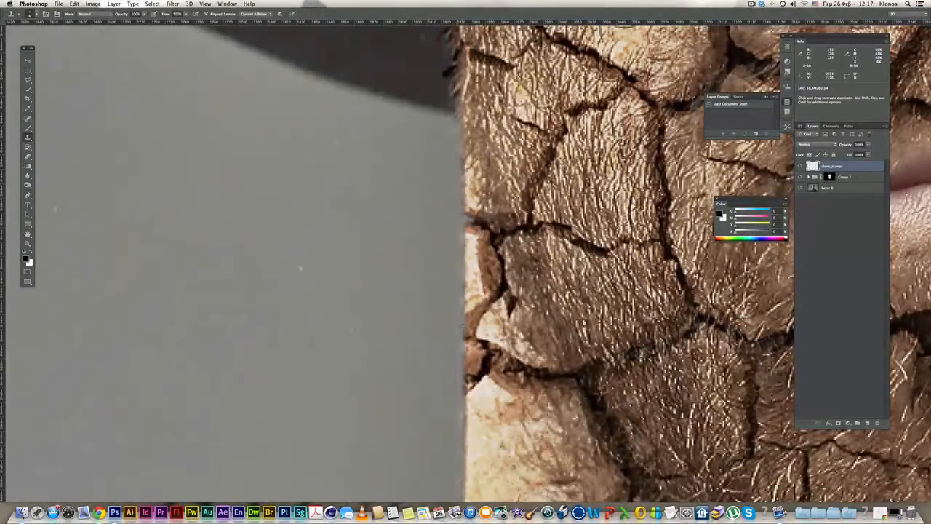
left_click_drag(455, 341, 443, 315)
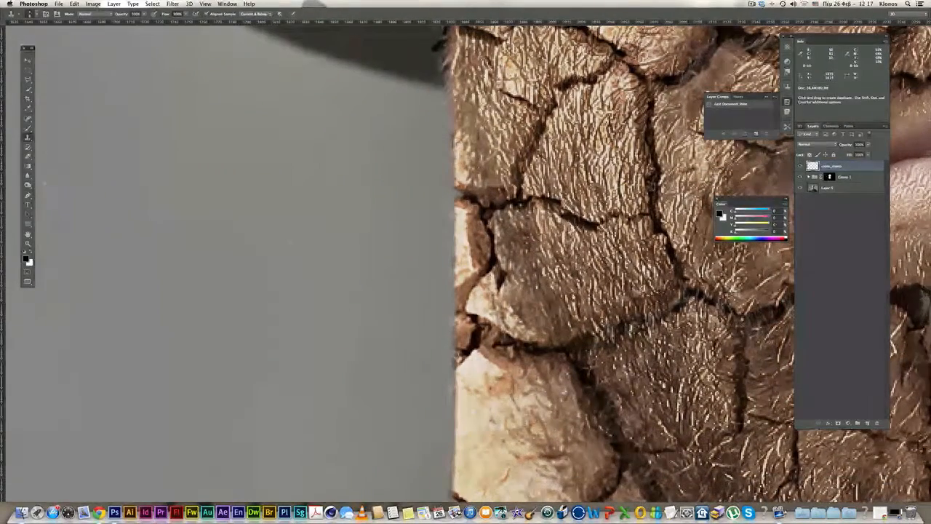
left_click_drag(440, 487, 404, 250)
left_click_drag(358, 309, 373, 289)
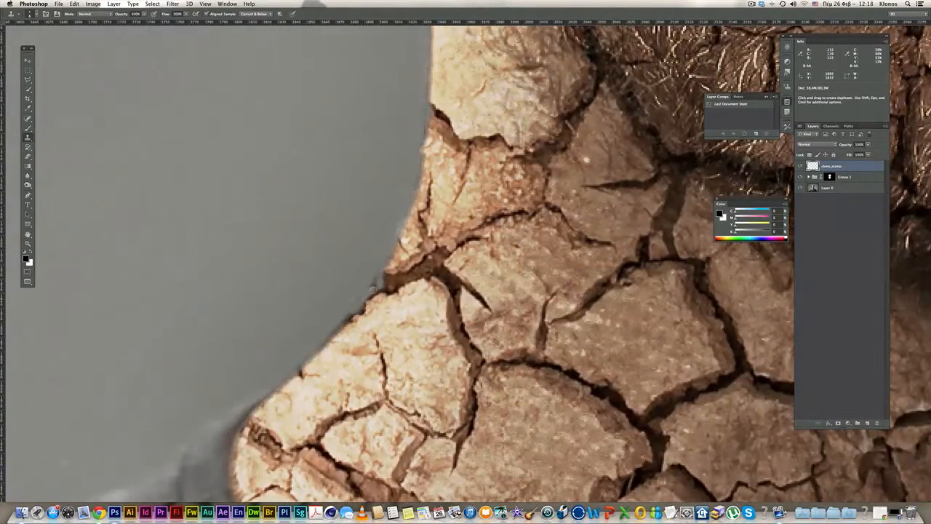
key("super+0")
- Clone background over dark specks and stray hairs along the neck and jaw edge
left_click_drag(465, 289, 641, 299)
left_click_drag(686, 369, 395, 200)
left_click_drag(659, 294, 95, 287)
left_click_drag(400, 296, 401, 292)
left_click_drag(423, 281, 444, 324)
left_click_drag(401, 293, 399, 287)
left_click_drag(417, 265, 449, 365)
left_click_drag(417, 298, 421, 300)
mouse_move(474, 88)
left_mouse_down()
mouse_move(495, 171)
mouse_move(476, 177)
left_mouse_up()
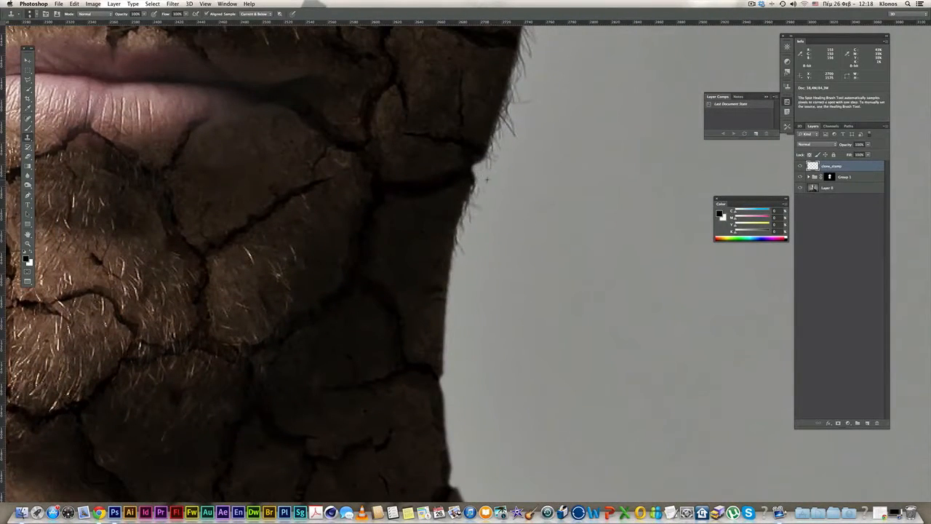
scroll(515, 167, "down", 5)
scroll(510, 149, "up", 5)
left_click_drag(556, 149, 572, 154)
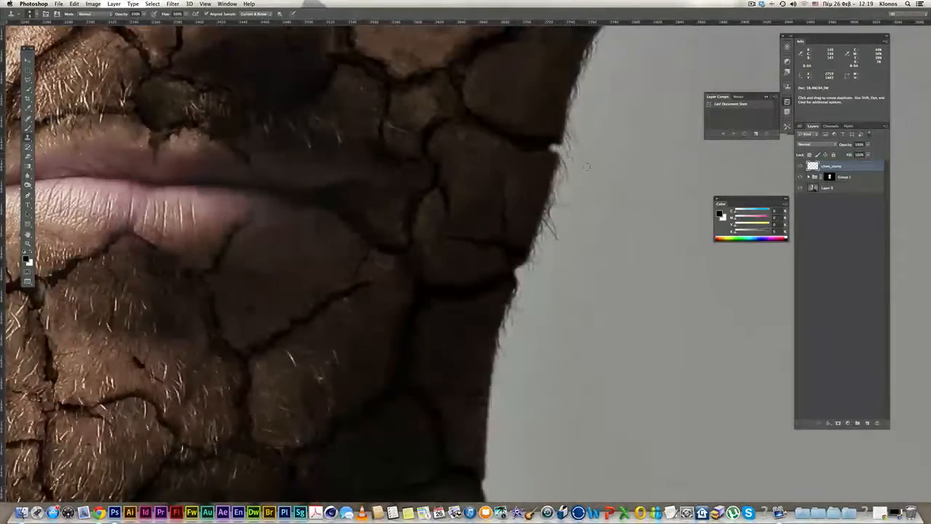
left_click(570, 146)
- Paint out the dark tip at the jaw notch and recheck the lower jaw edge
scroll(558, 154, "down", 5)
scroll(628, 221, "up", 5)
left_click_drag(638, 217, 647, 233)
scroll(659, 222, "down", 5)
scroll(662, 231, "up", 5)
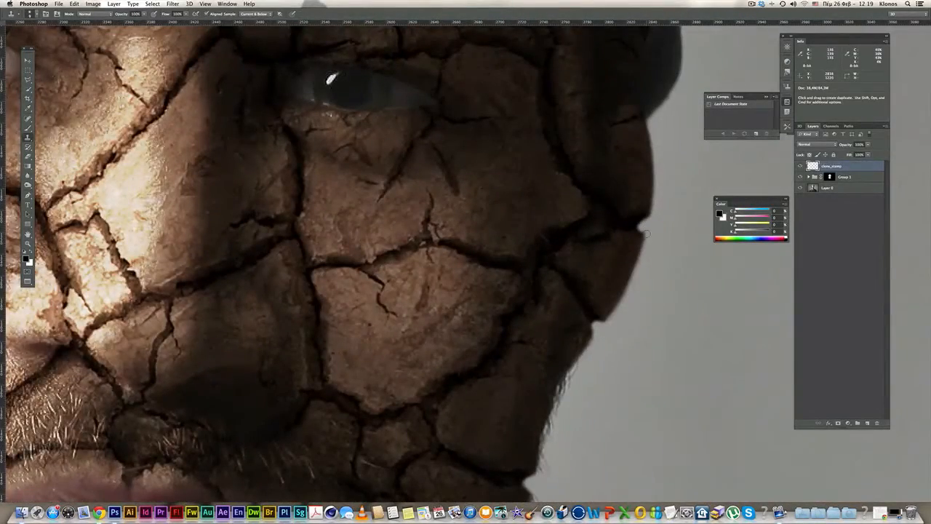
scroll(647, 232, "down", 5)
scroll(334, 215, "up", 6)
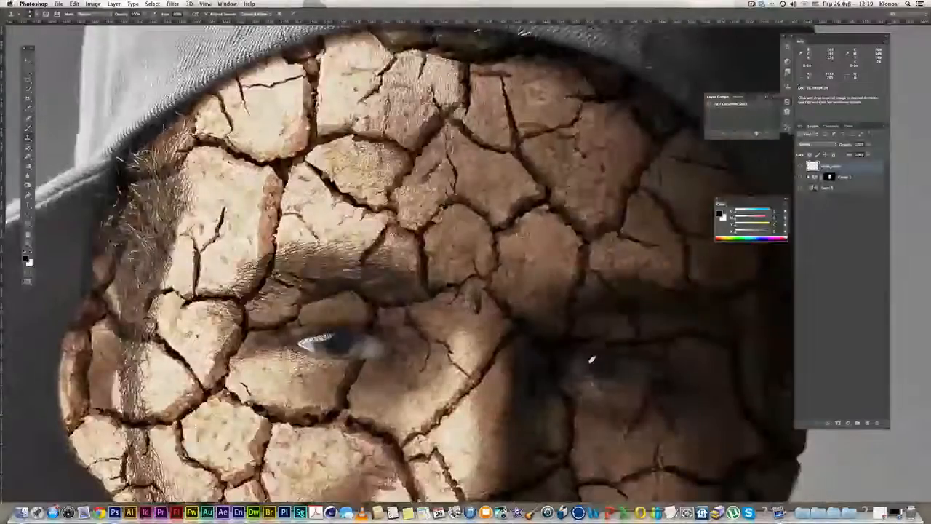
scroll(313, 313, "down", 2)
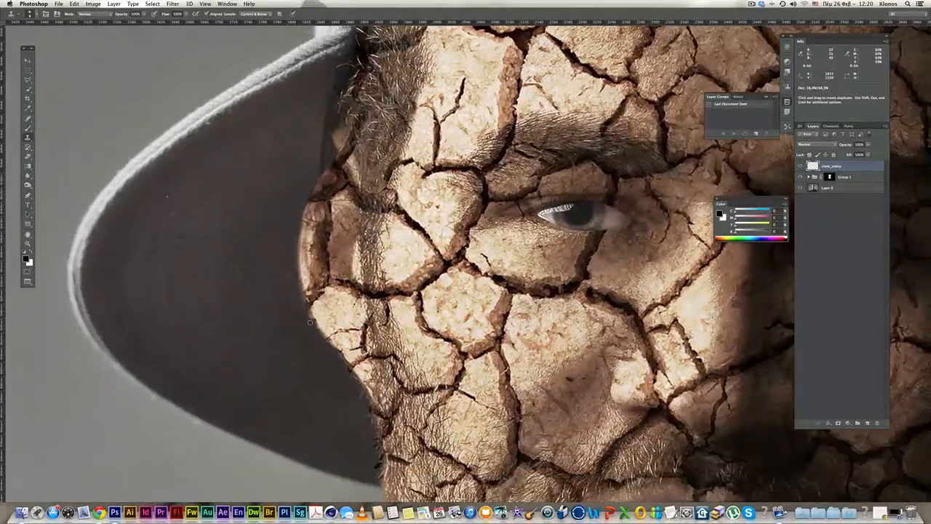
scroll(321, 308, "up", 3)
scroll(327, 317, "down", 1)
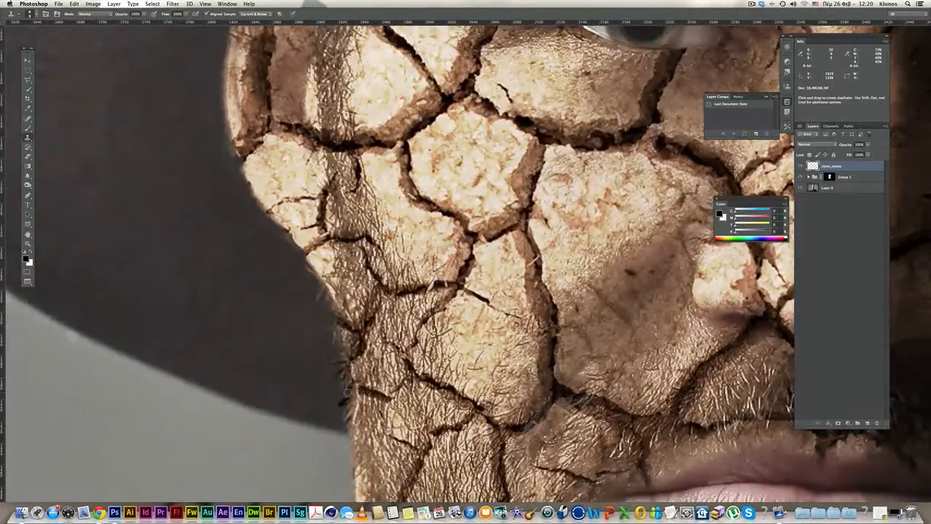
scroll(351, 391, "down", 4)
scroll(350, 389, "up", 5)
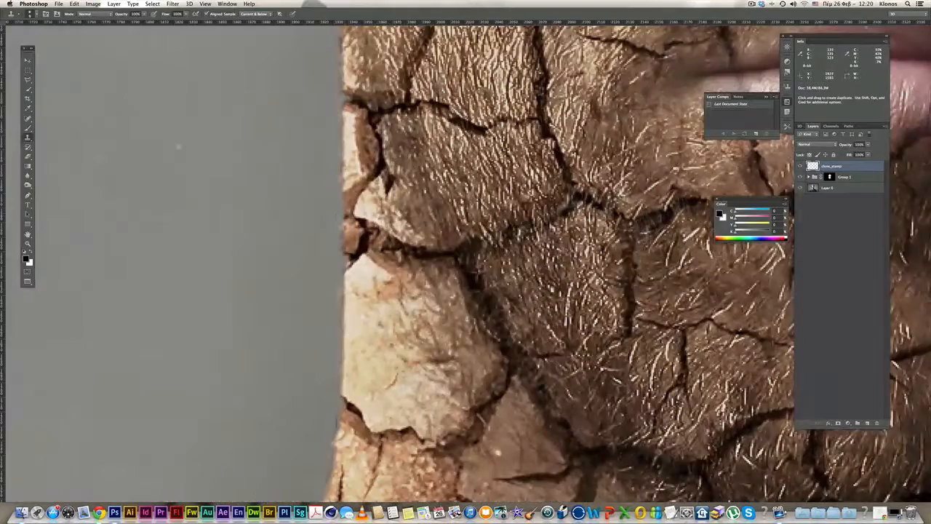
scroll(341, 327, "down", 3)
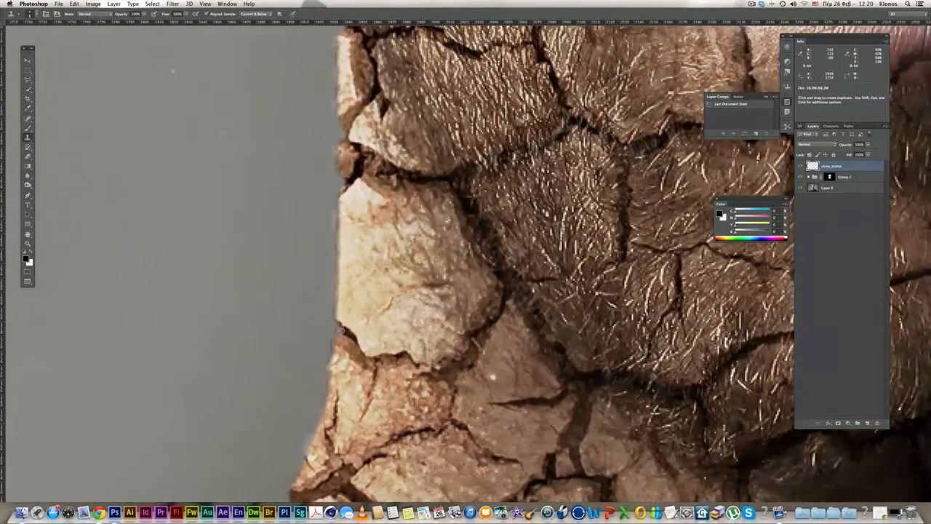
left_click_drag(327, 353, 355, 168)
left_click(299, 333)
key("super+z")
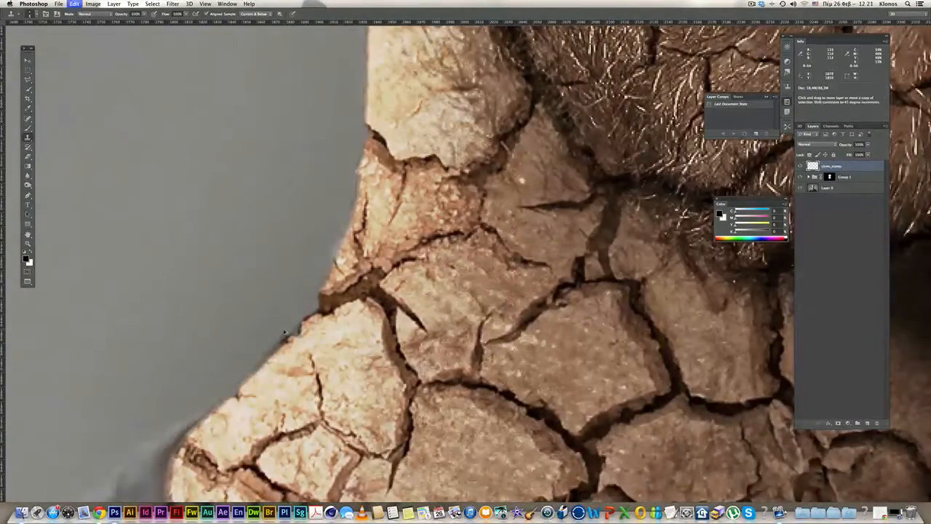
left_click_drag(284, 334, 329, 295)
scroll(407, 346, "down", 4)
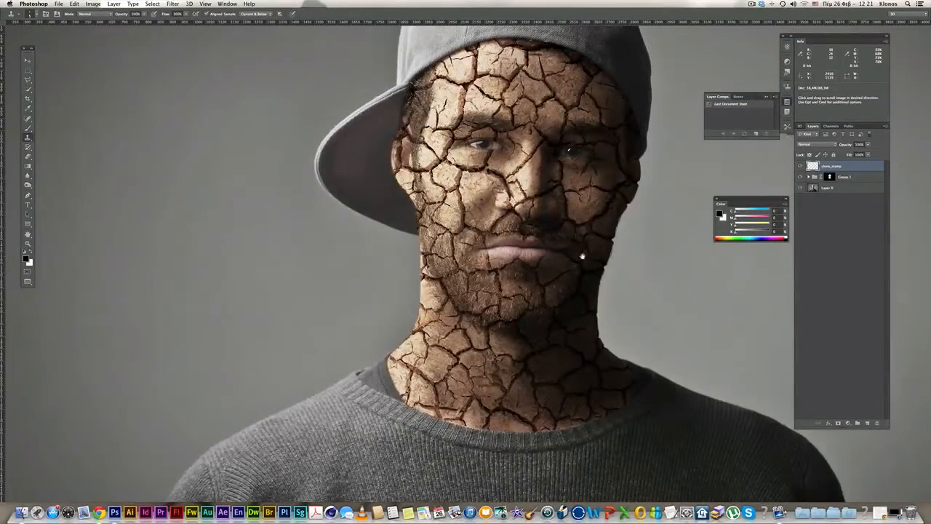
scroll(575, 239, "down", 2)
left_click_drag(571, 234, 501, 273)
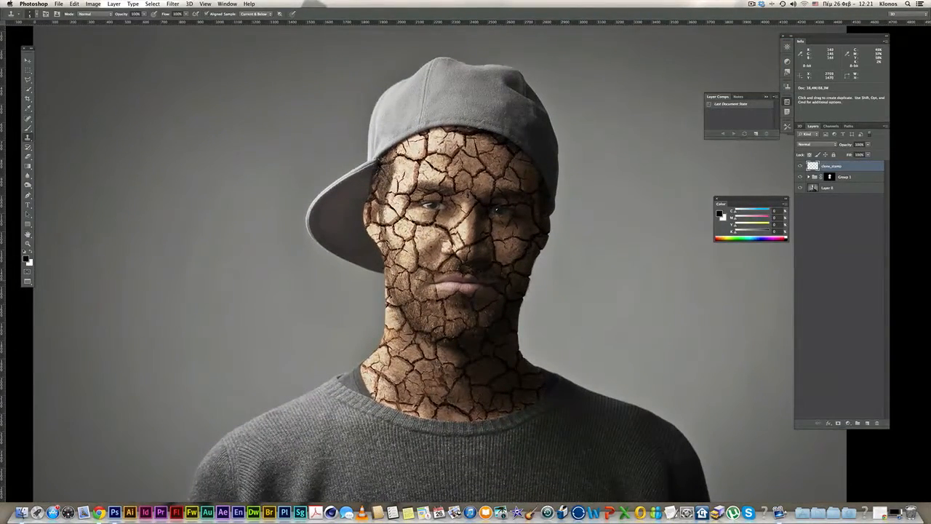